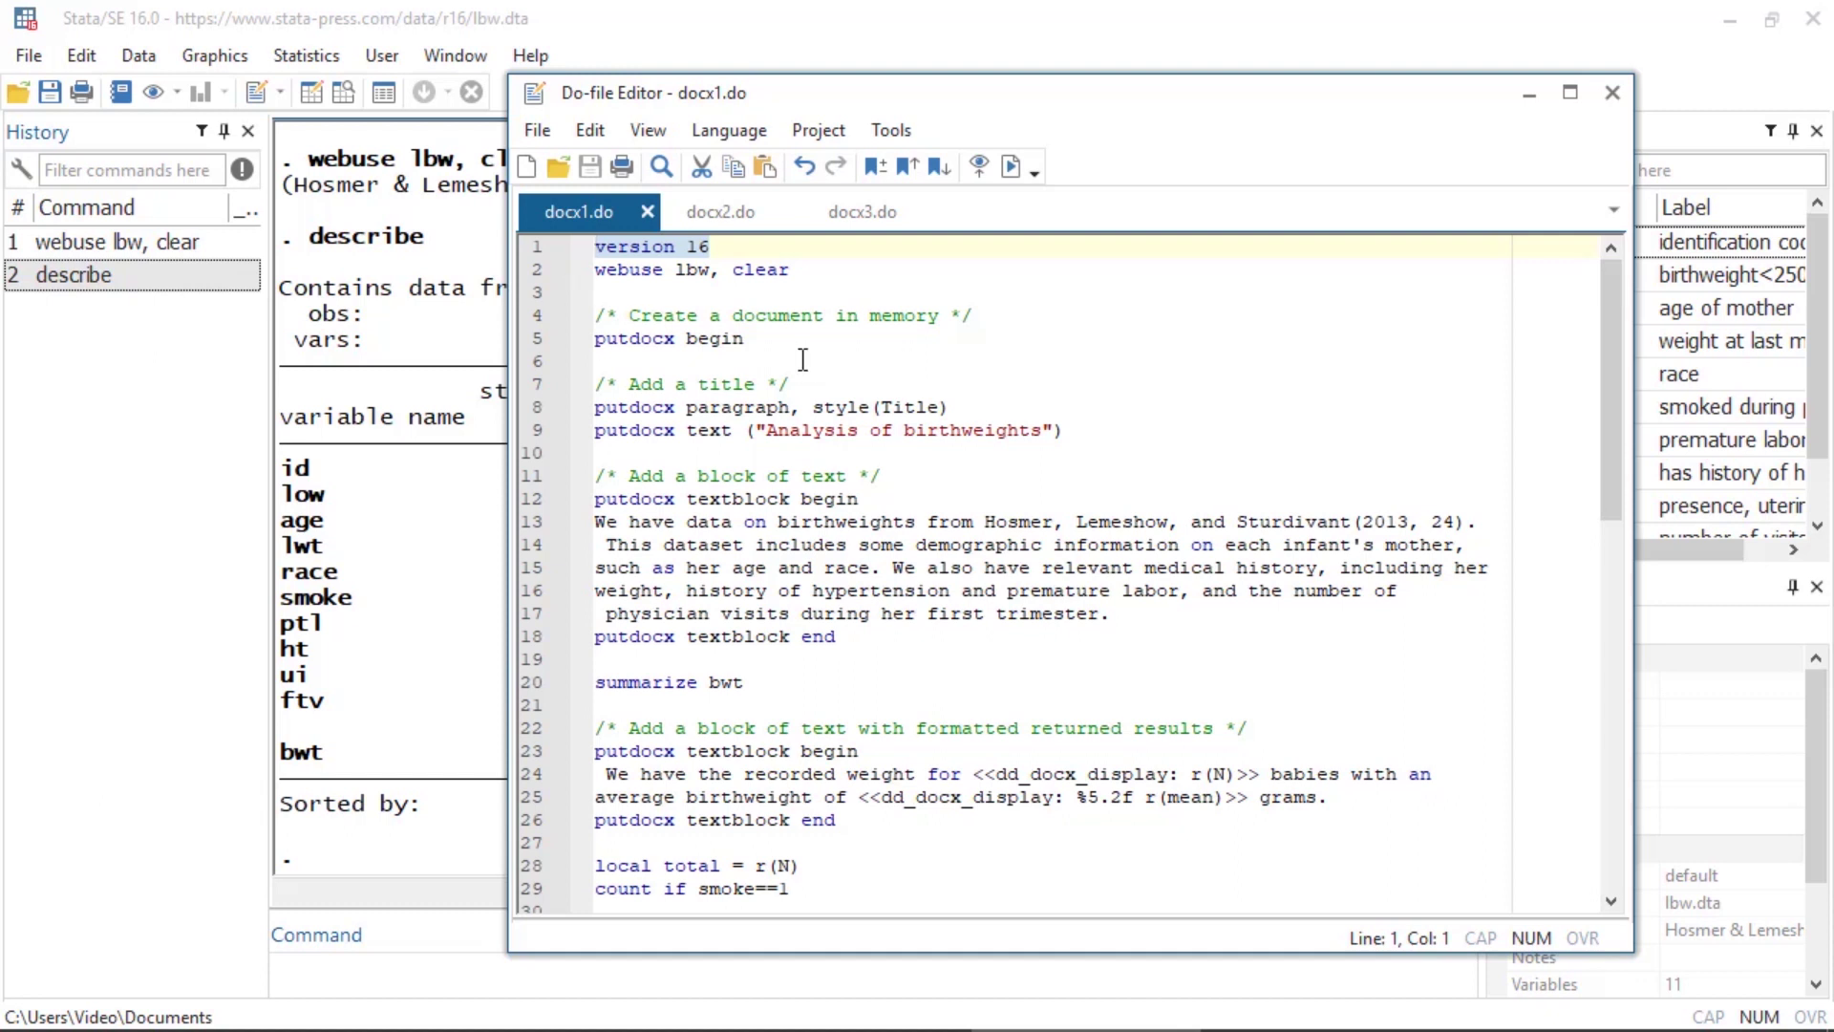
Highlight the putdocx begin, the two title lines and the first text block in docx1.do.
left_click_drag(769, 340, 594, 339)
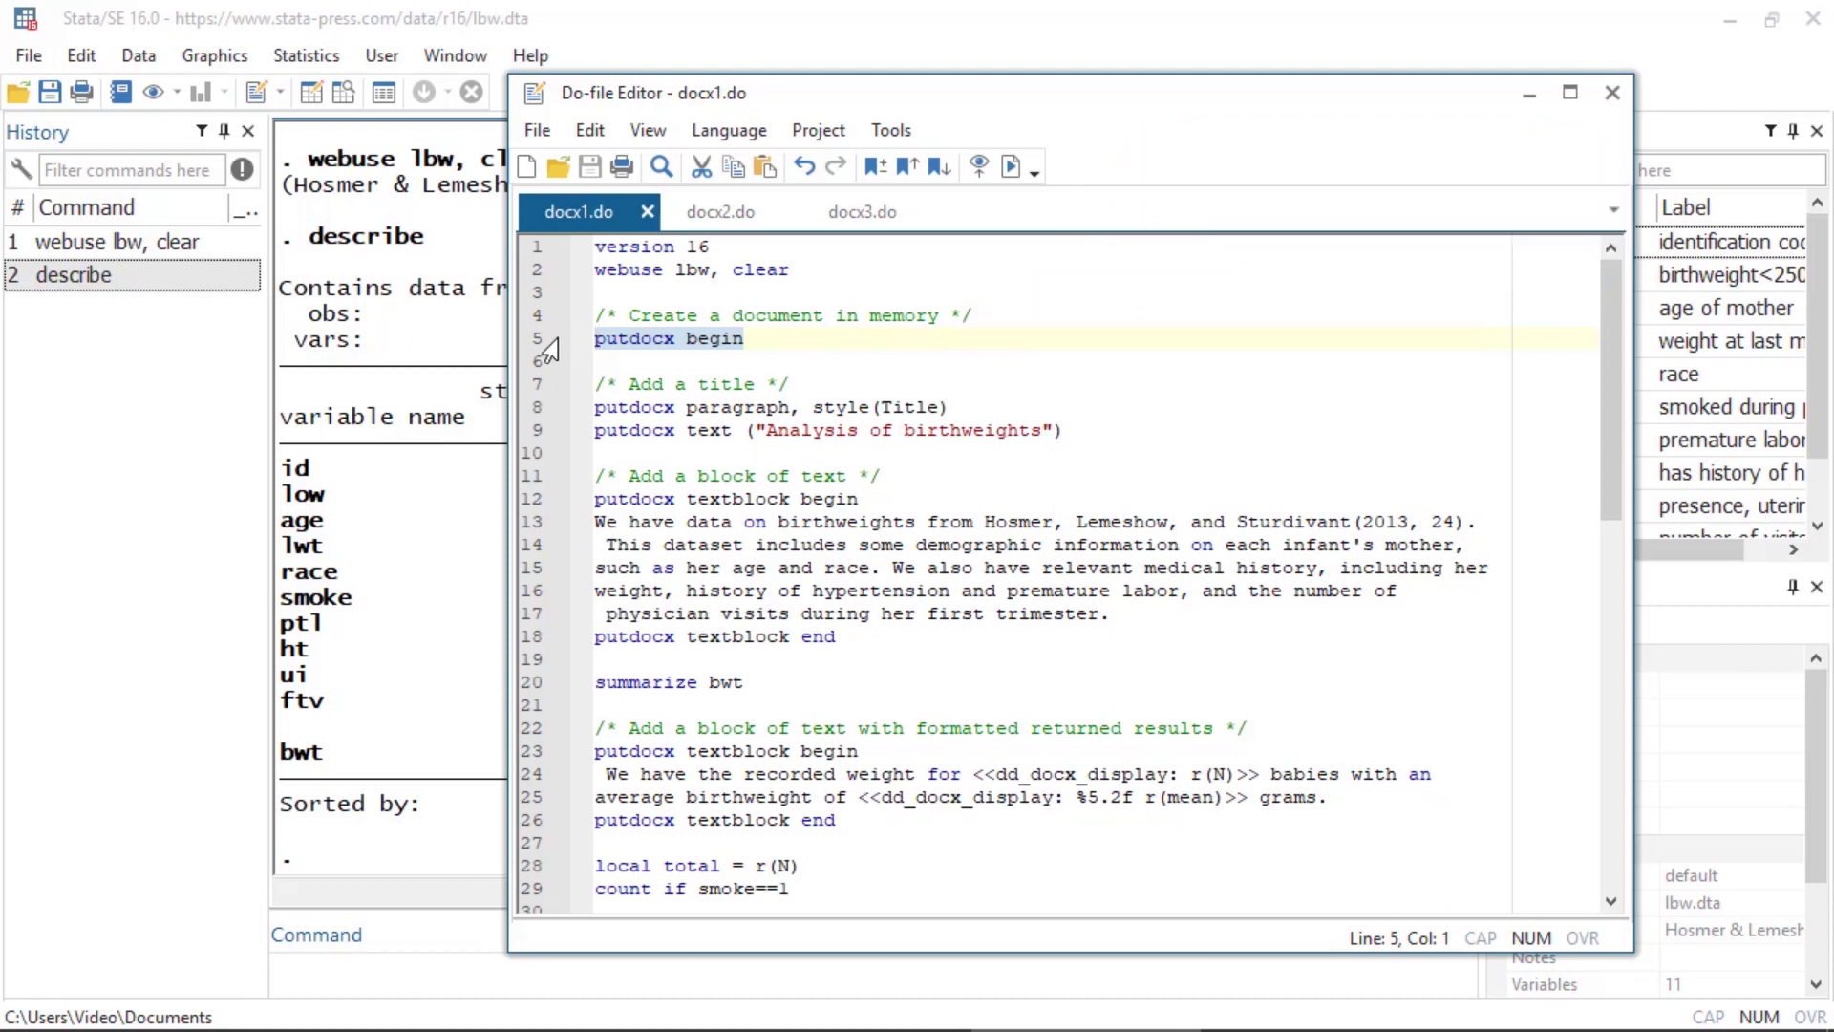
left_click_drag(1063, 432, 587, 411)
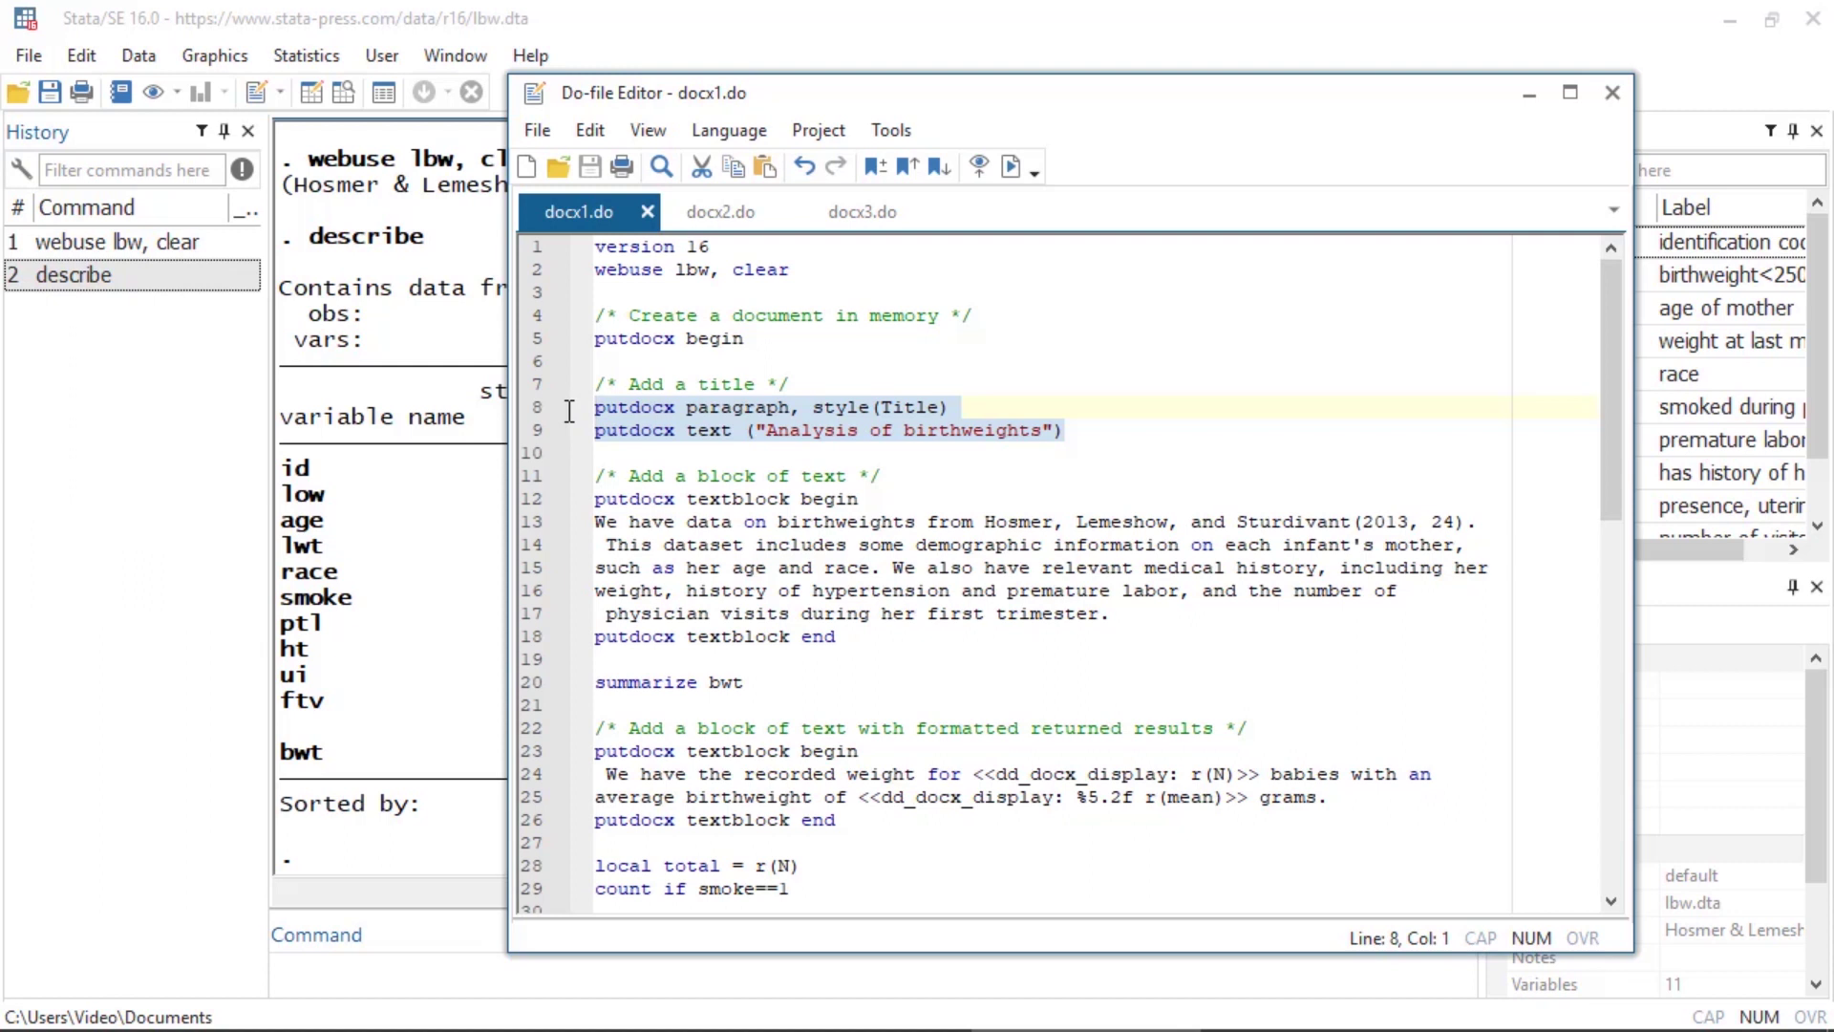
left_click_drag(837, 636, 558, 506)
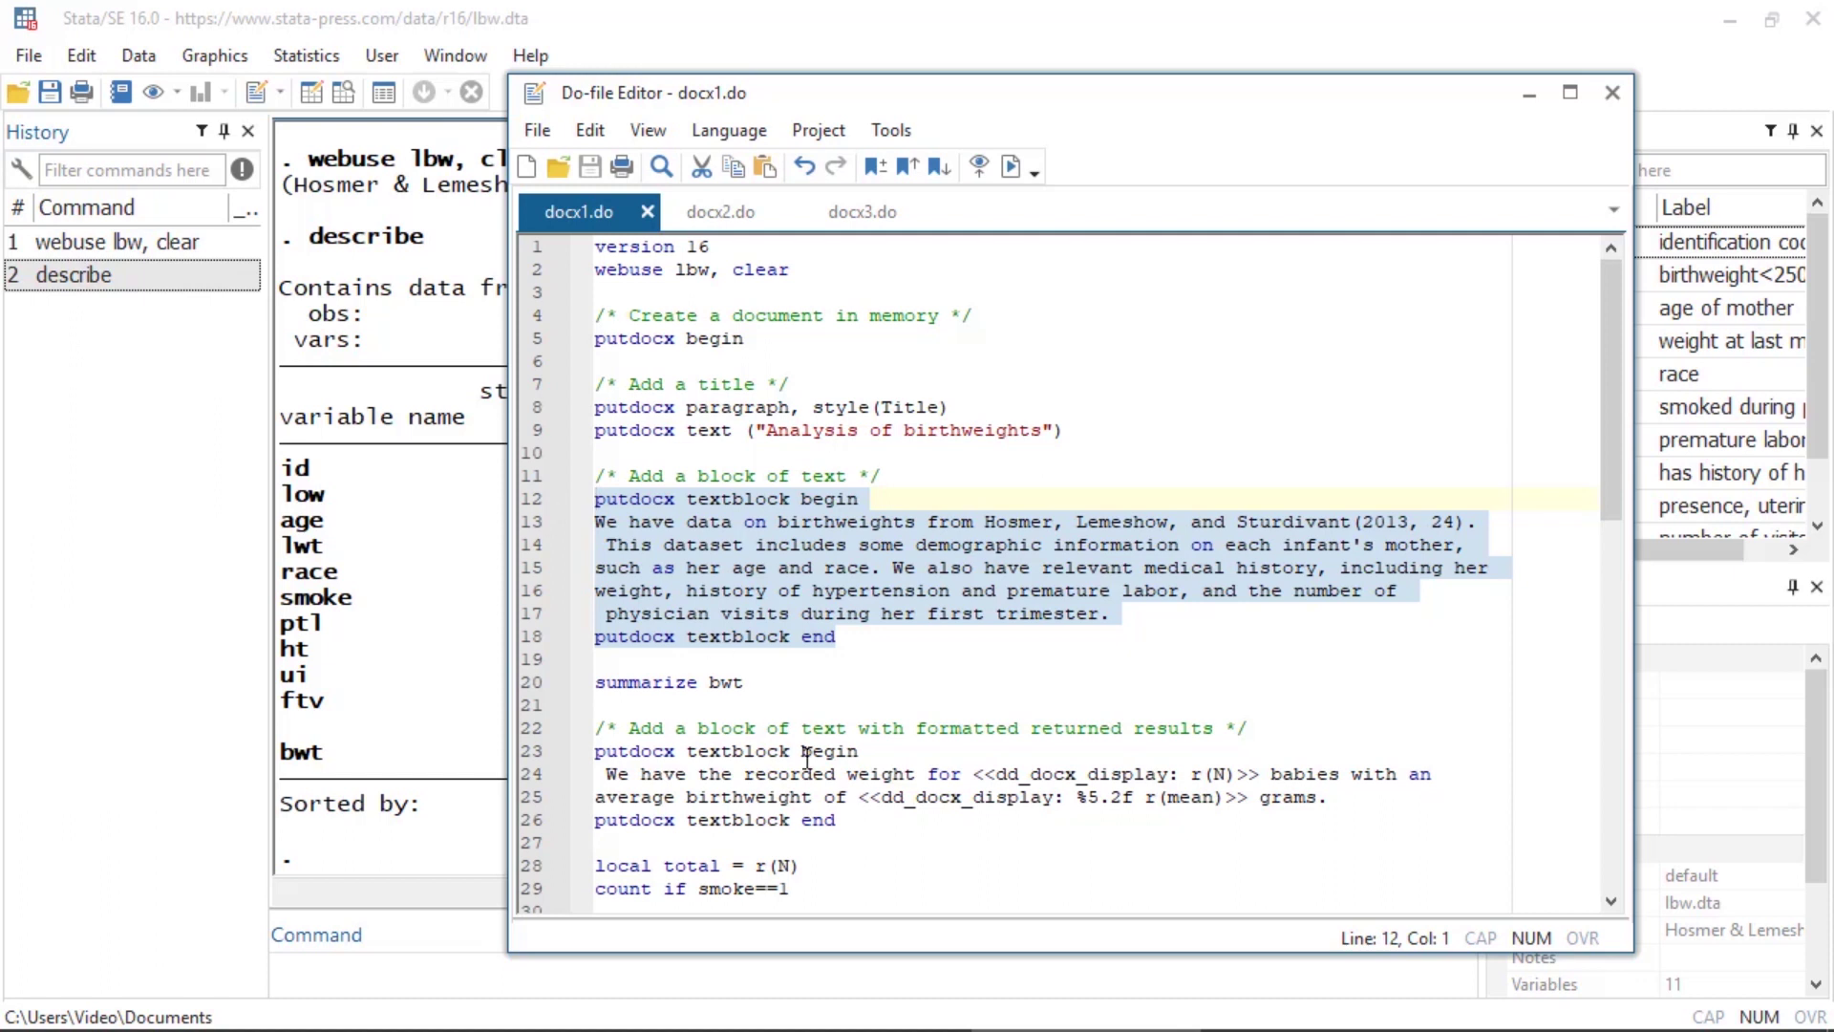
left_click_drag(841, 823, 572, 688)
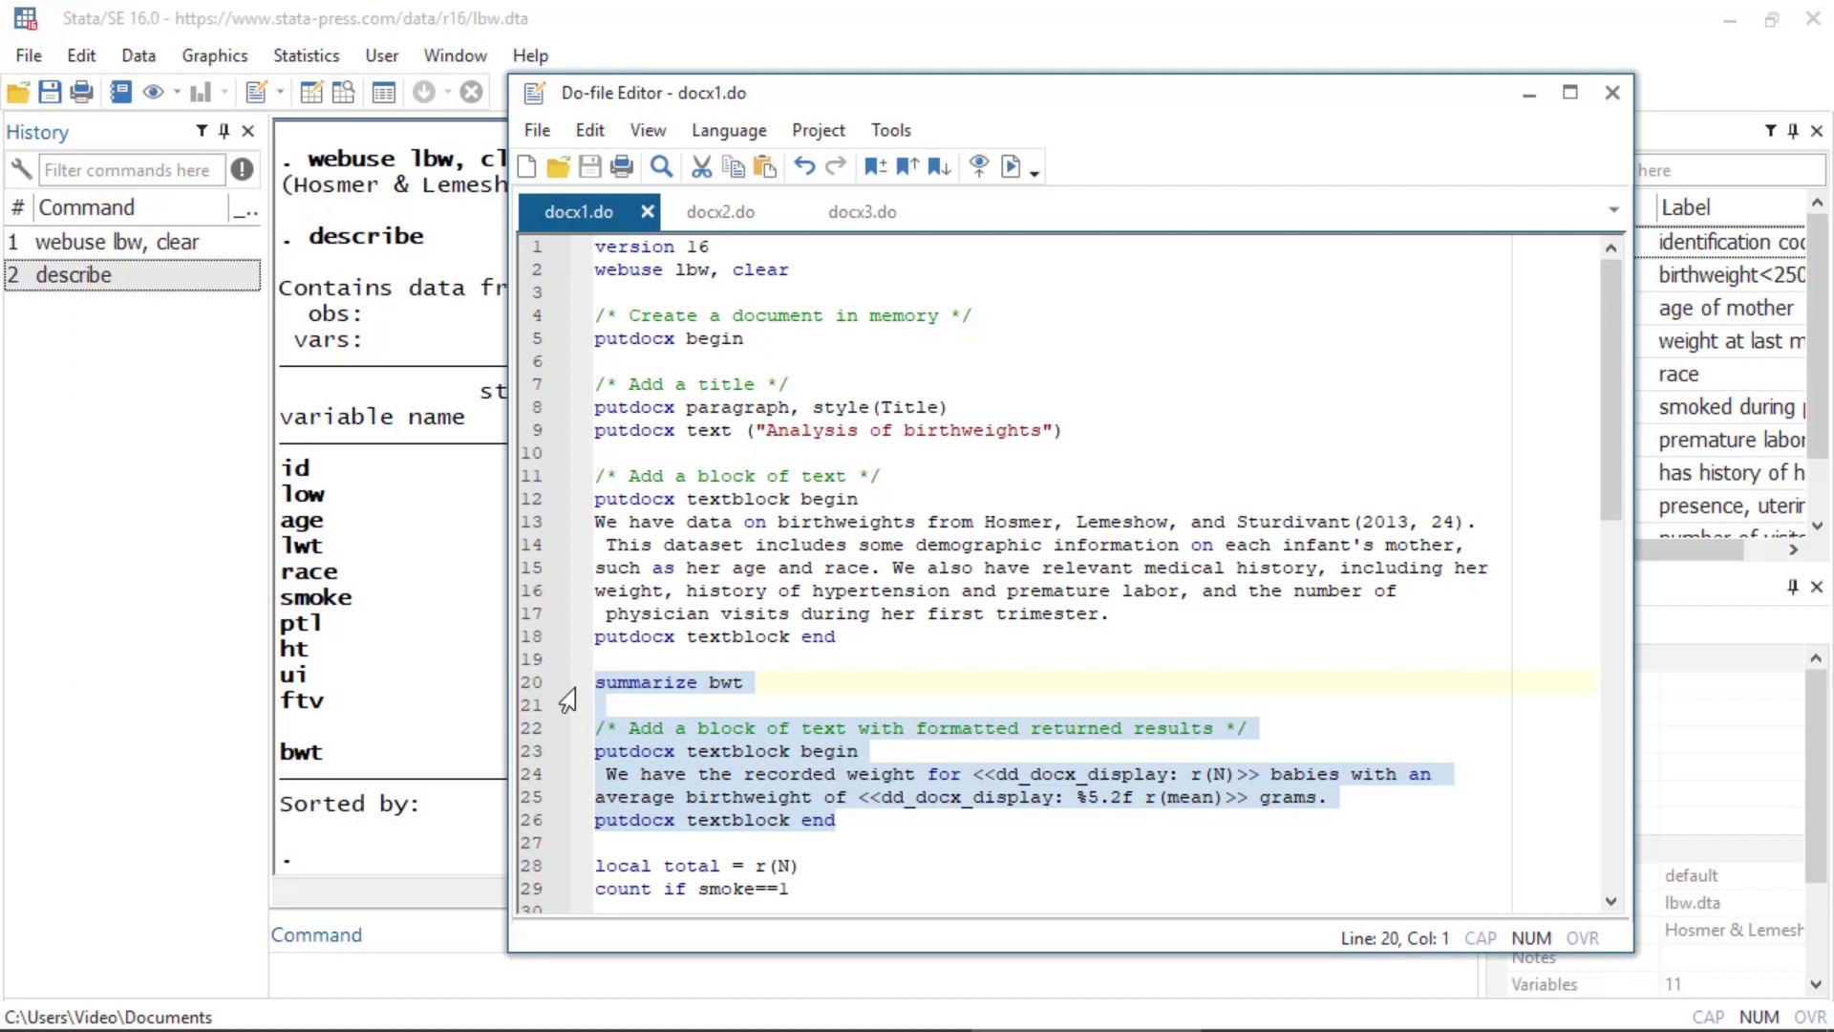
scroll(568, 700, "down", 2)
scroll(567, 700, "down", 1)
scroll(568, 700, "down", 1)
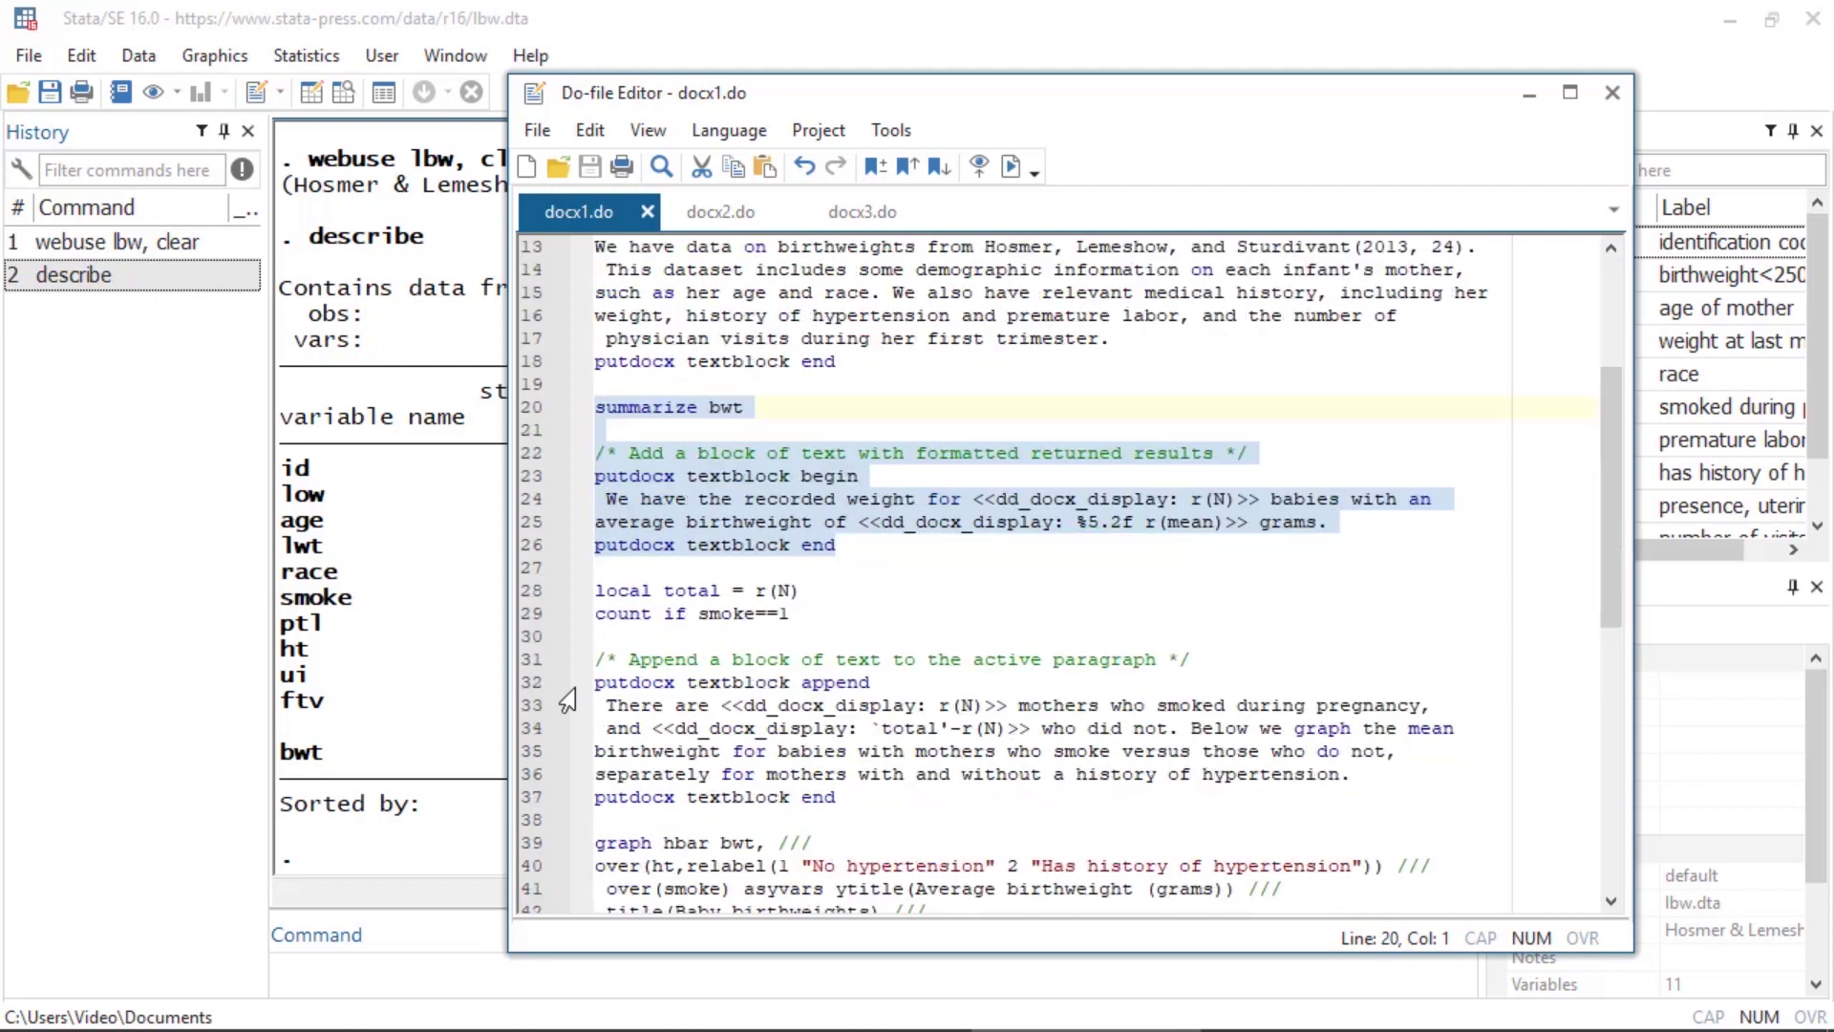
left_click_drag(839, 797, 575, 593)
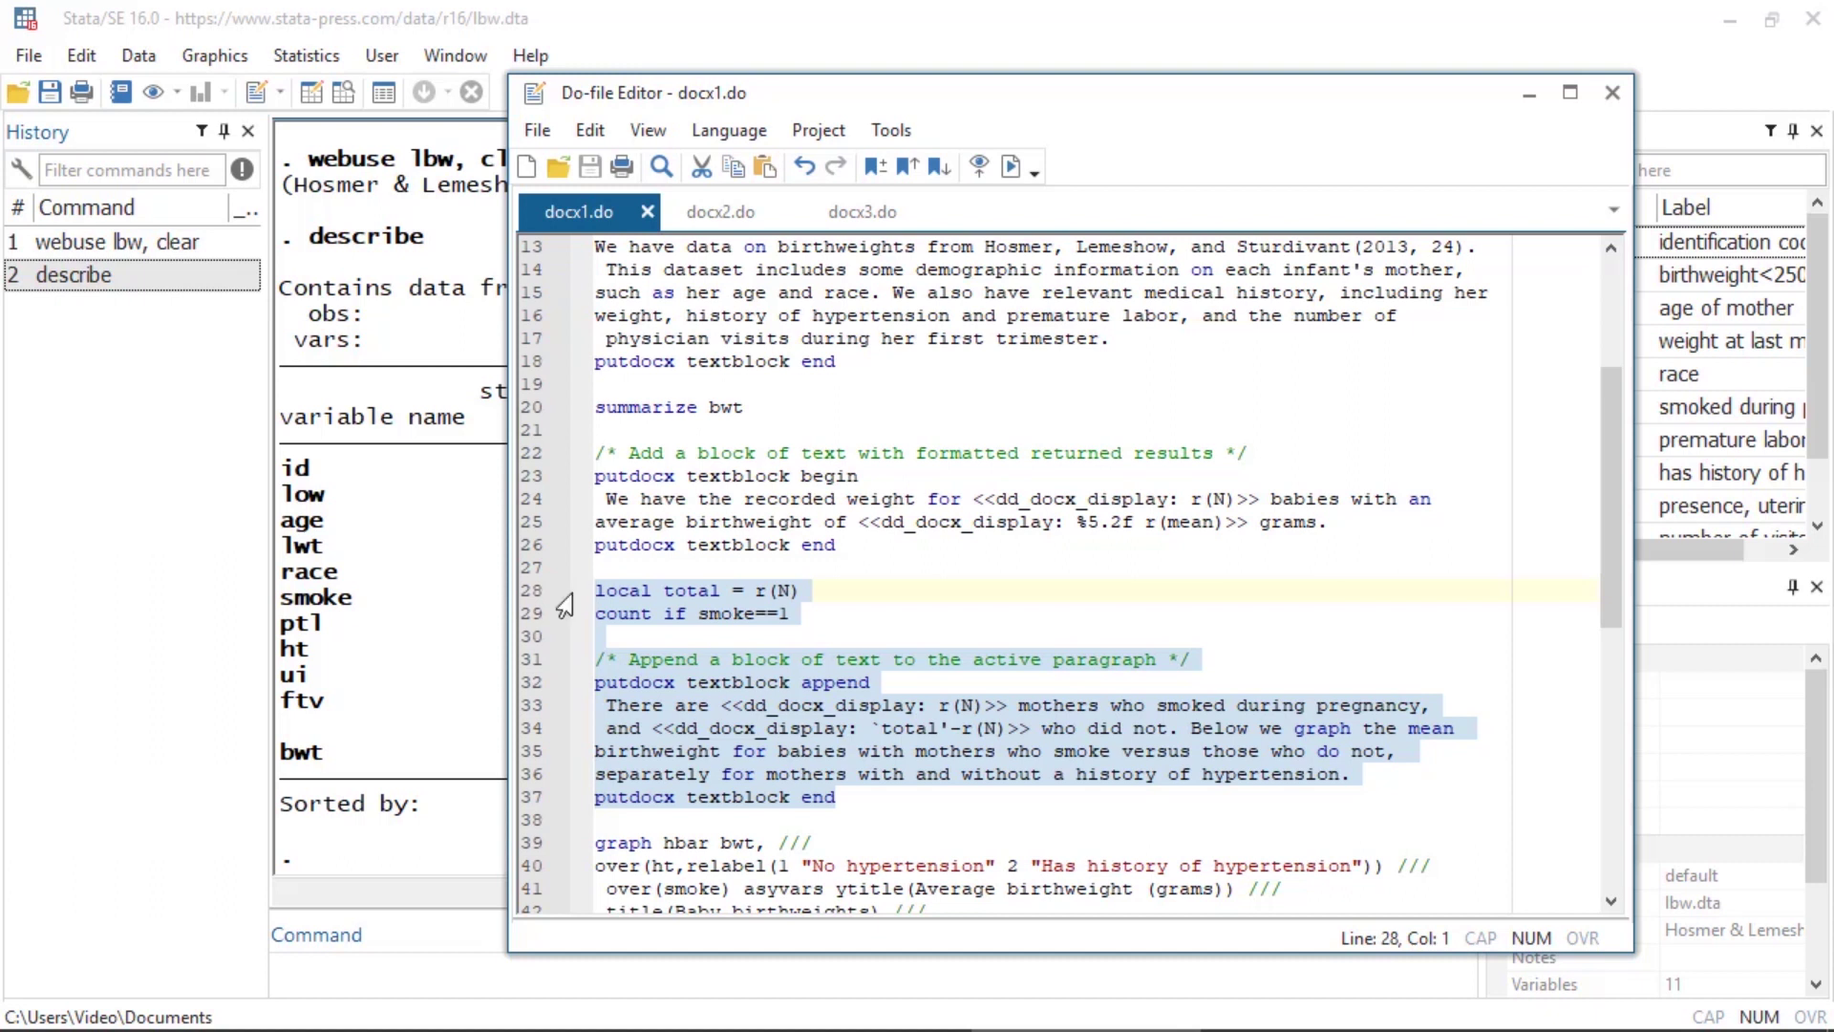
scroll(565, 605, "down", 3)
scroll(565, 605, "down", 2)
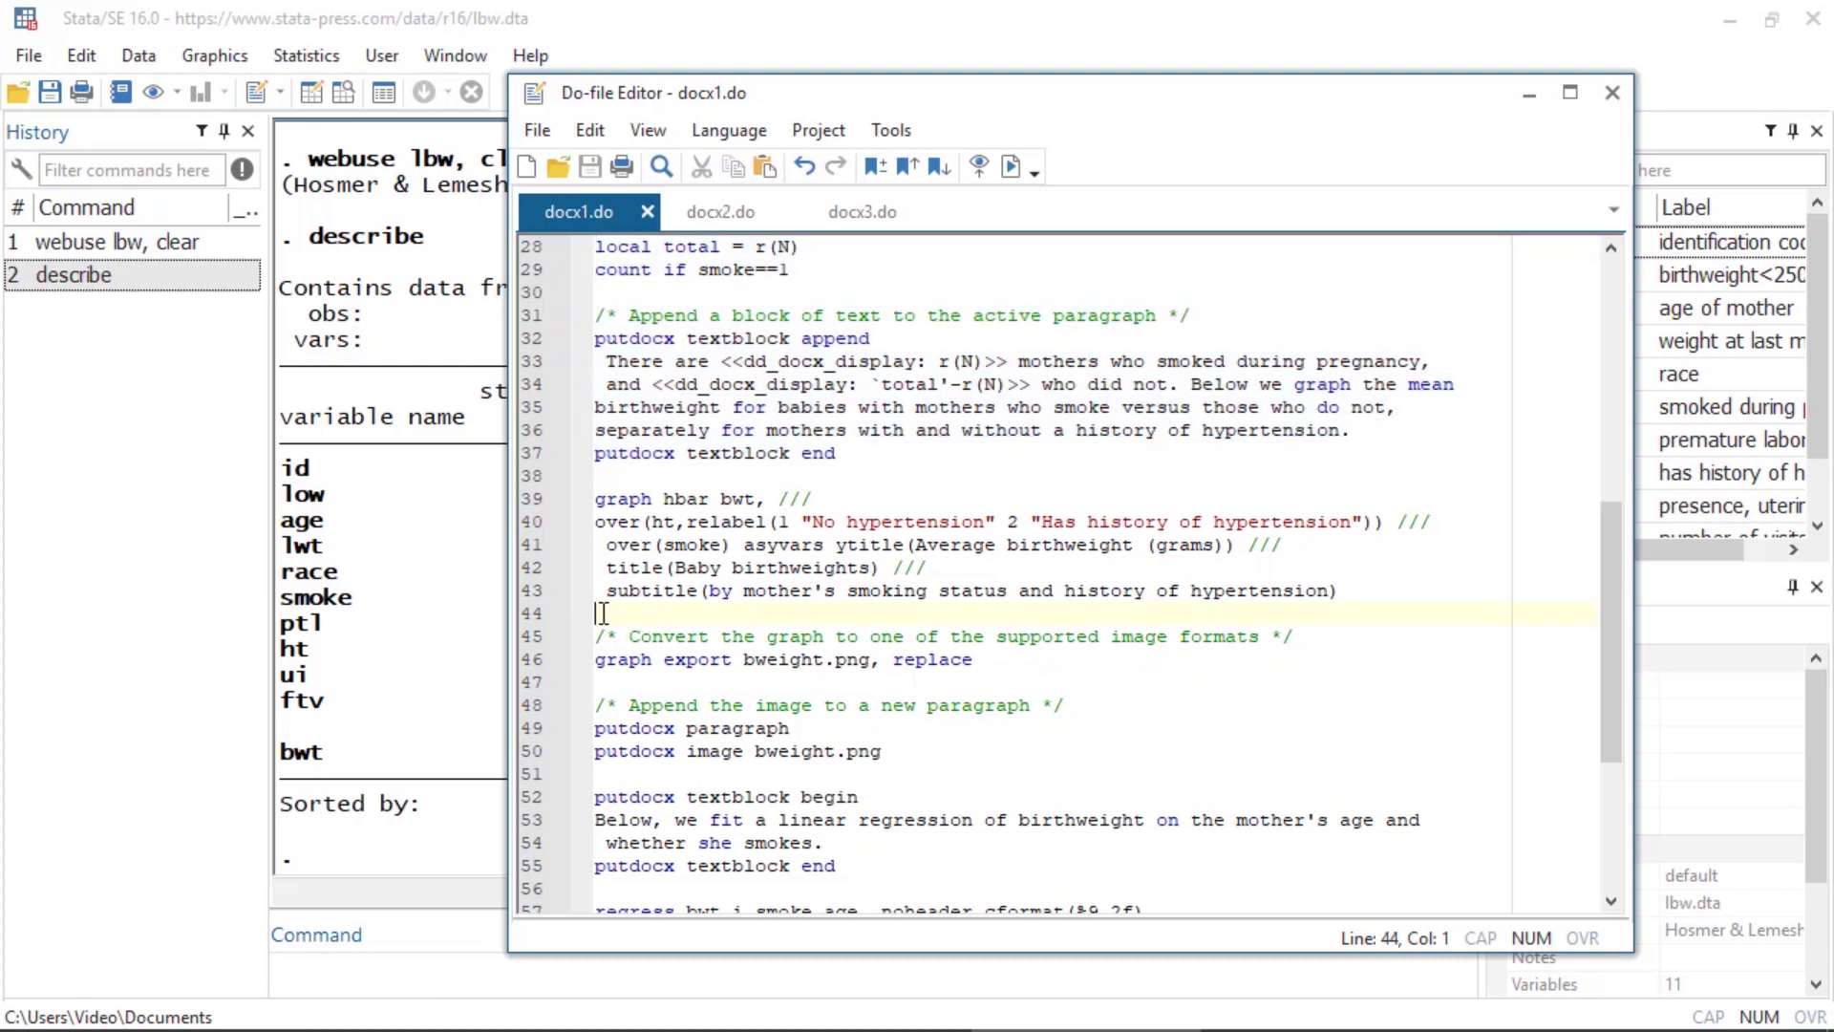
left_click_drag(603, 613, 571, 499)
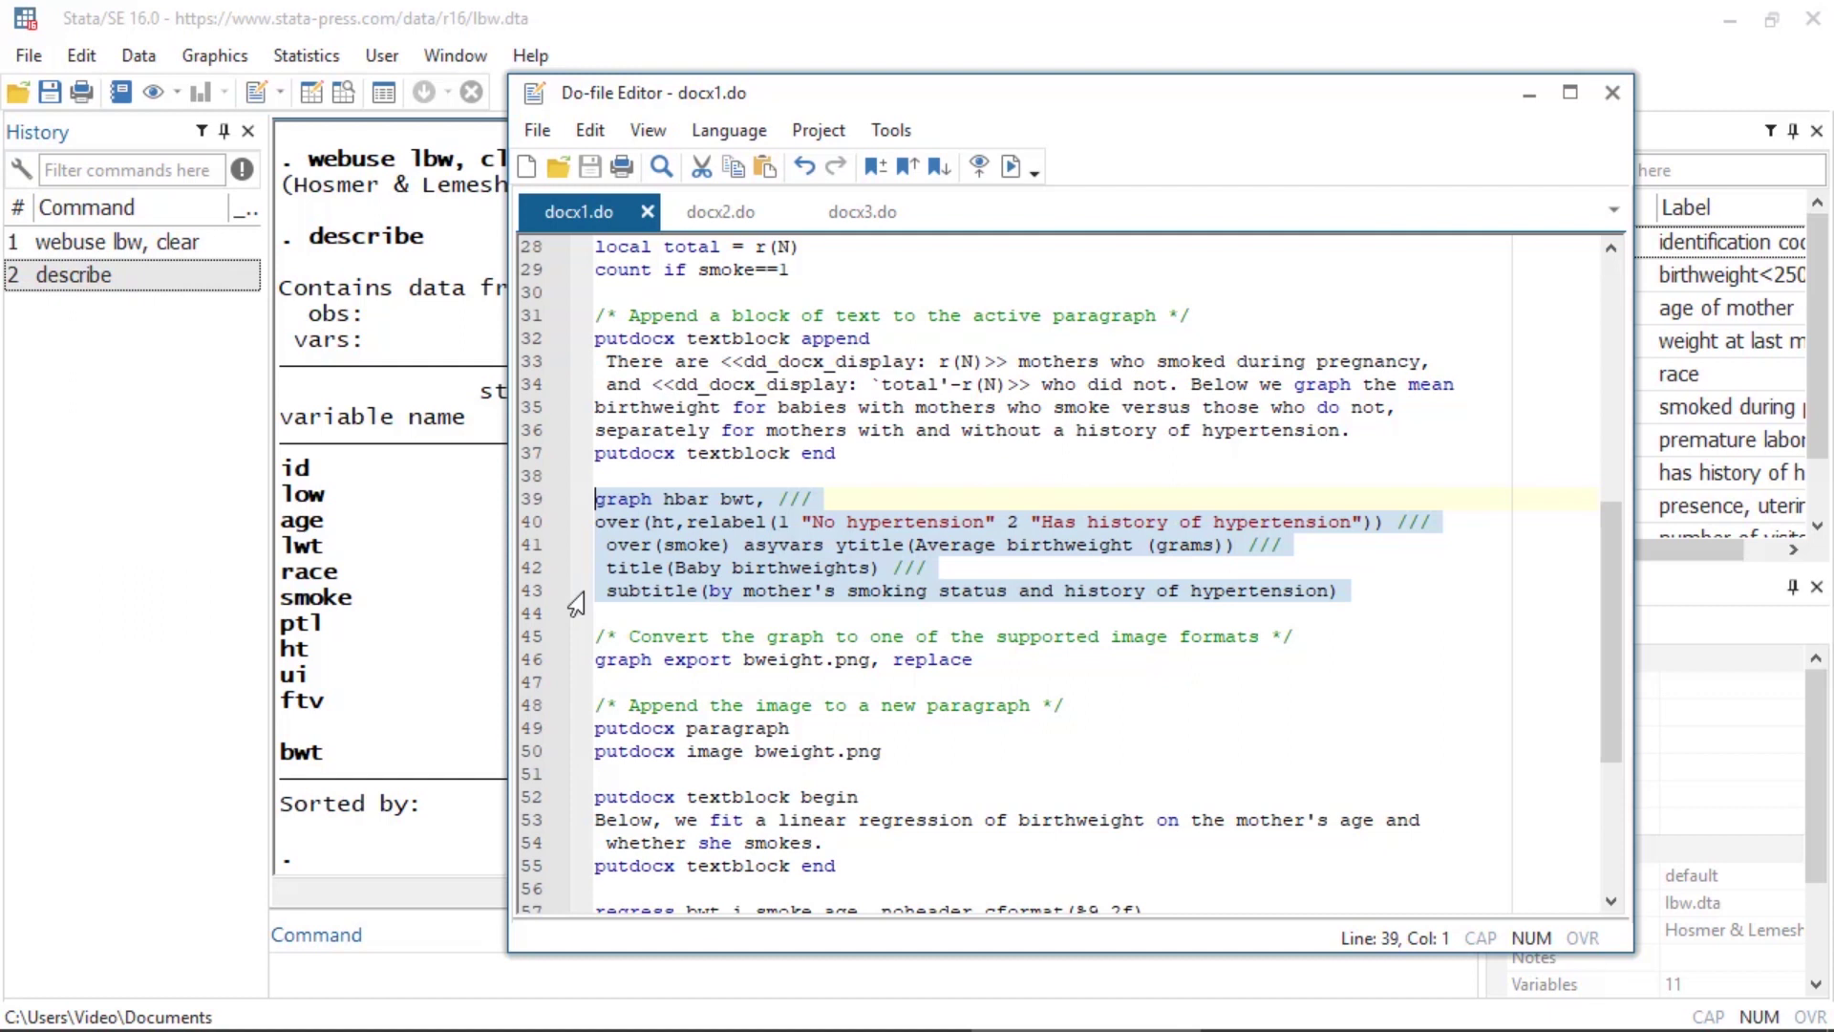
left_click_drag(597, 681, 581, 643)
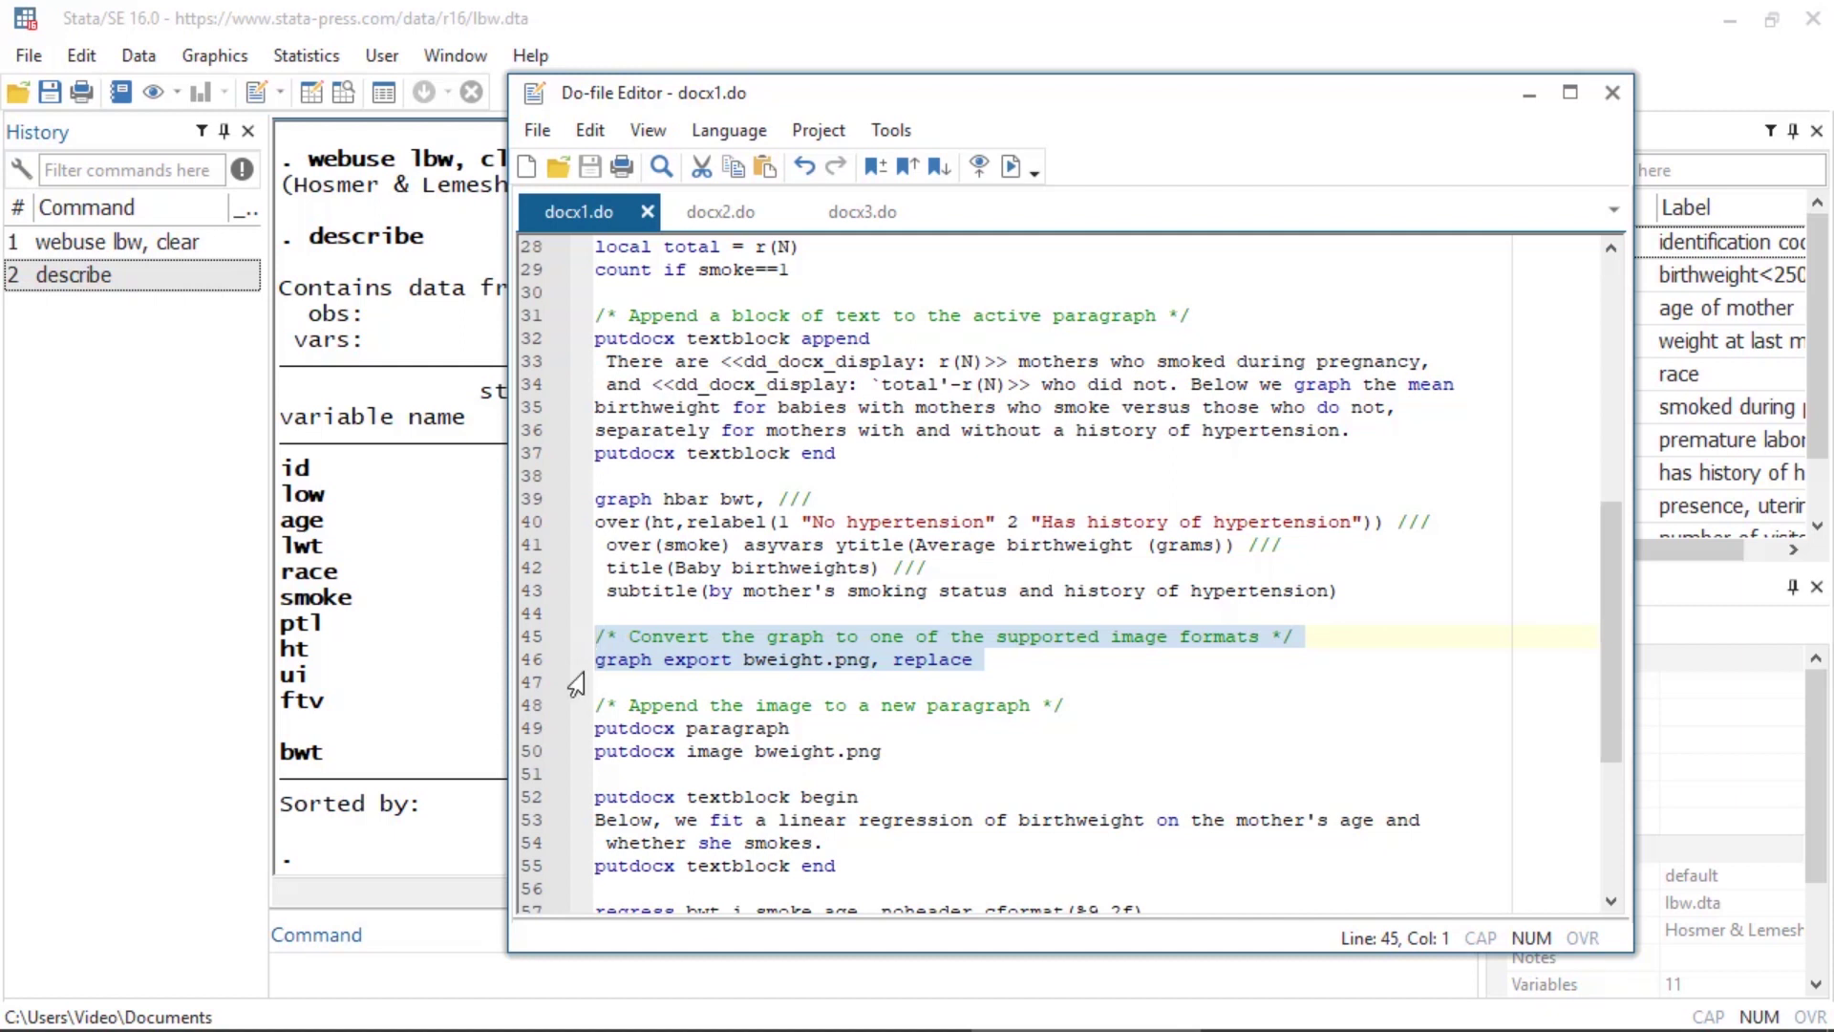
left_click_drag(586, 776, 577, 712)
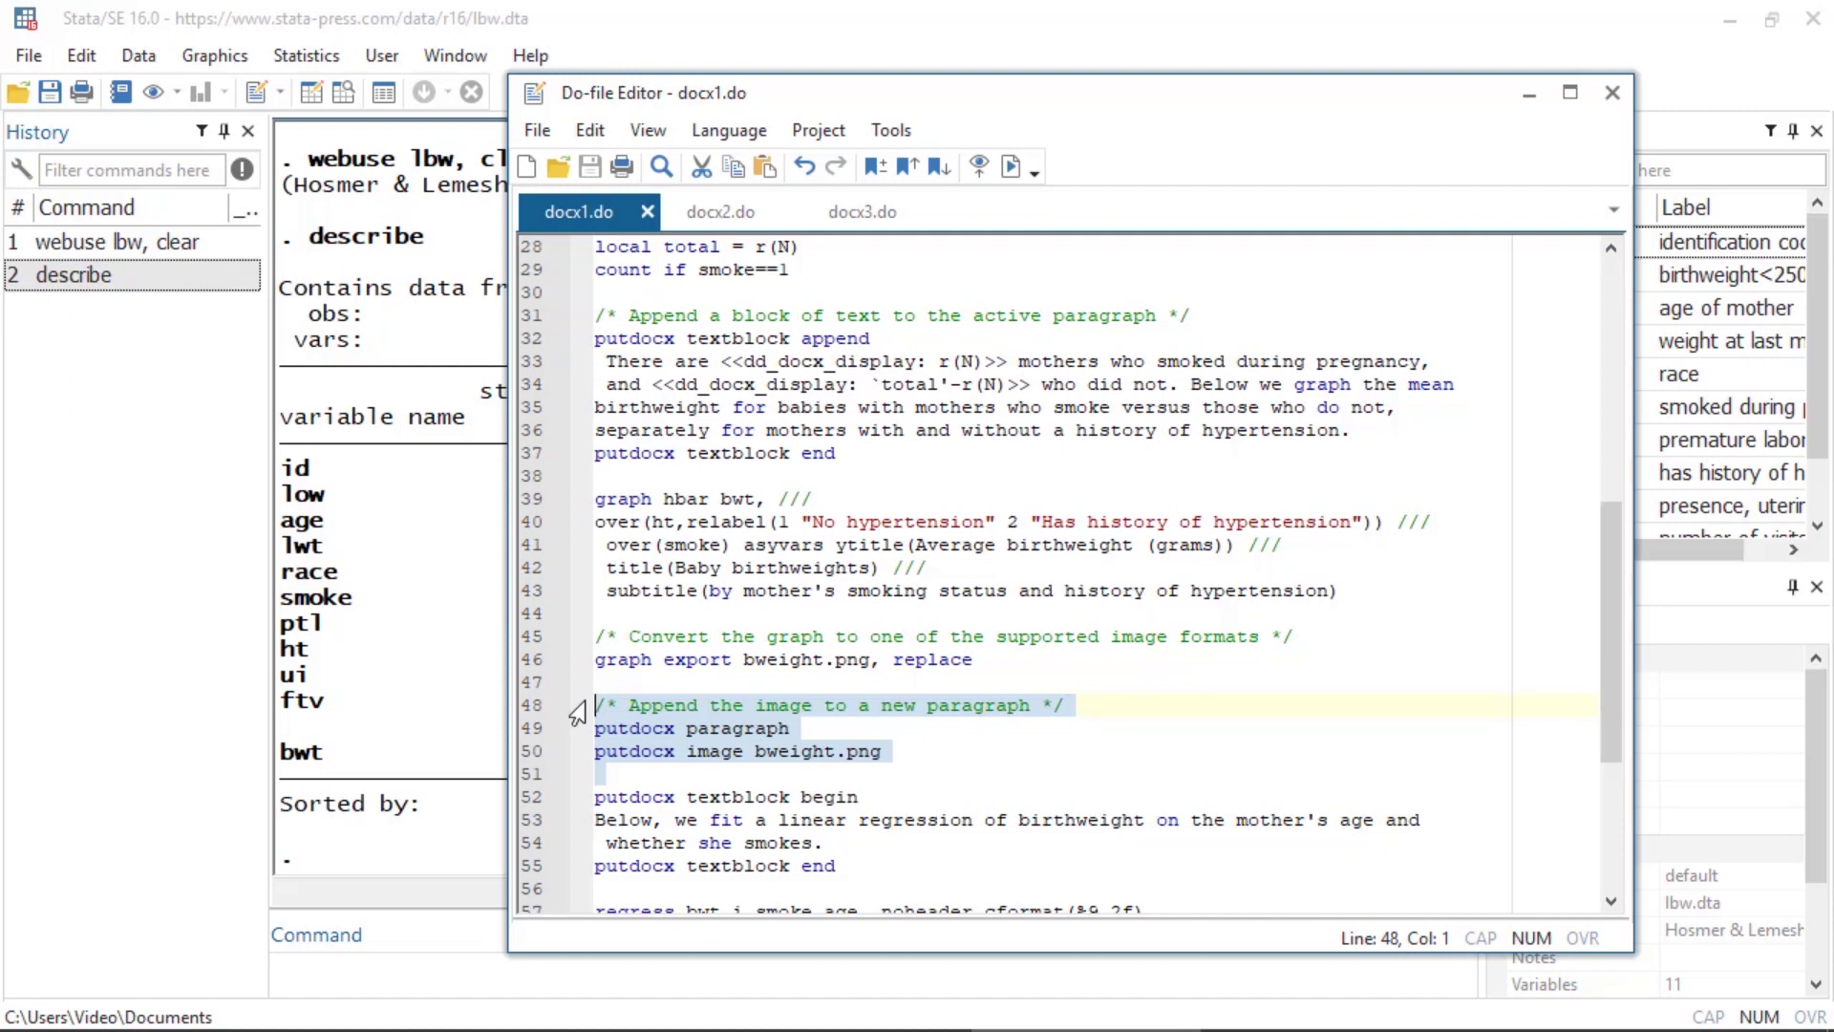
scroll(577, 713, "down", 2)
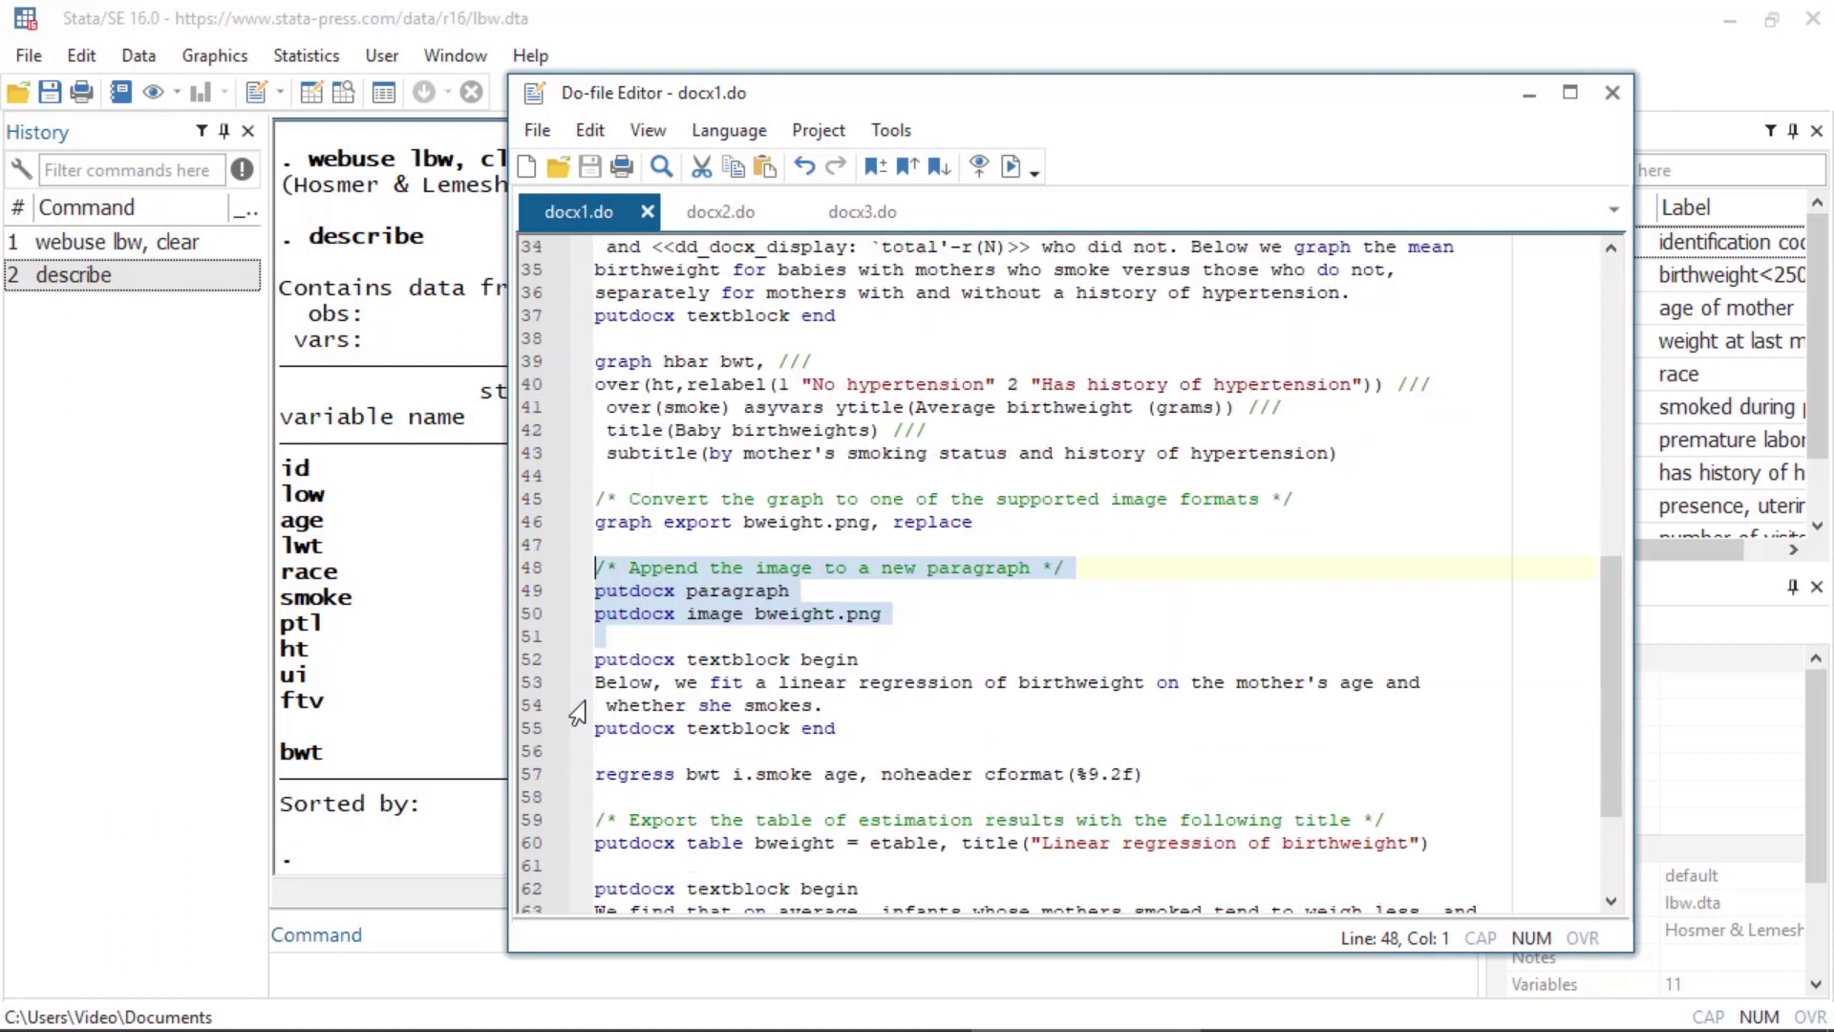
scroll(577, 714, "down", 1)
scroll(577, 714, "down", 1)
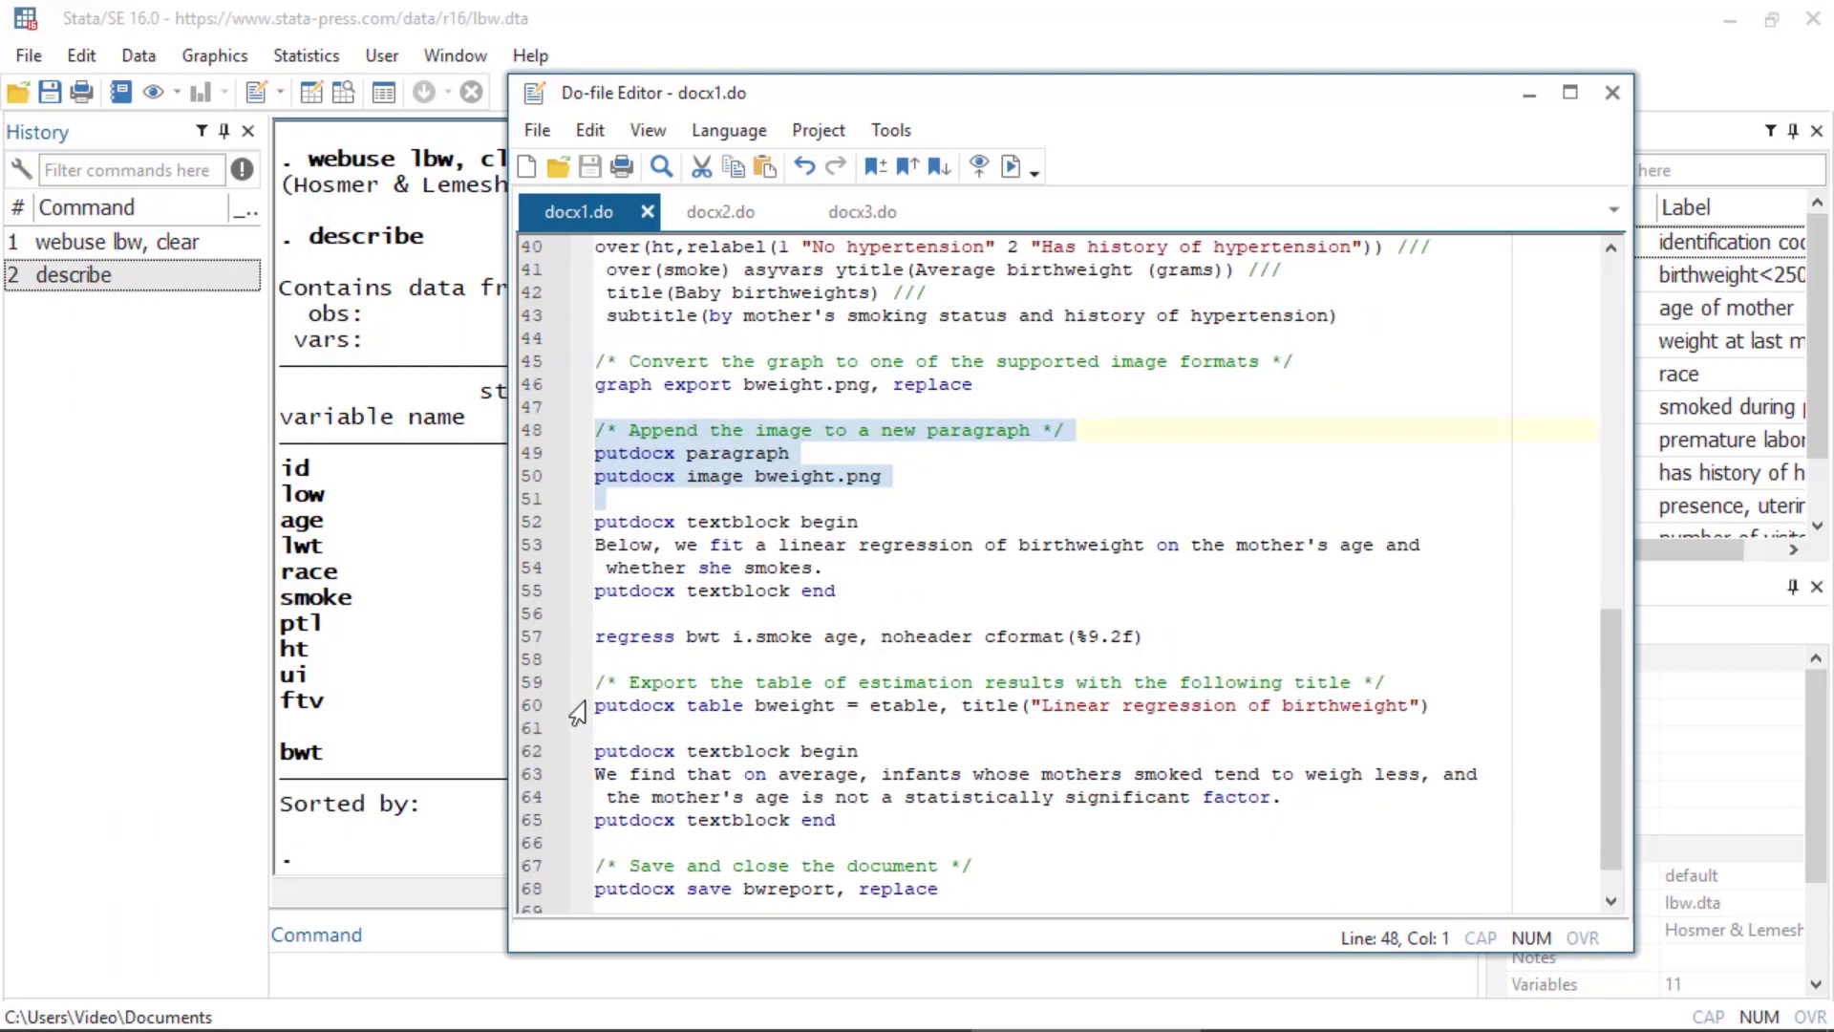
left_click_drag(1152, 636, 584, 636)
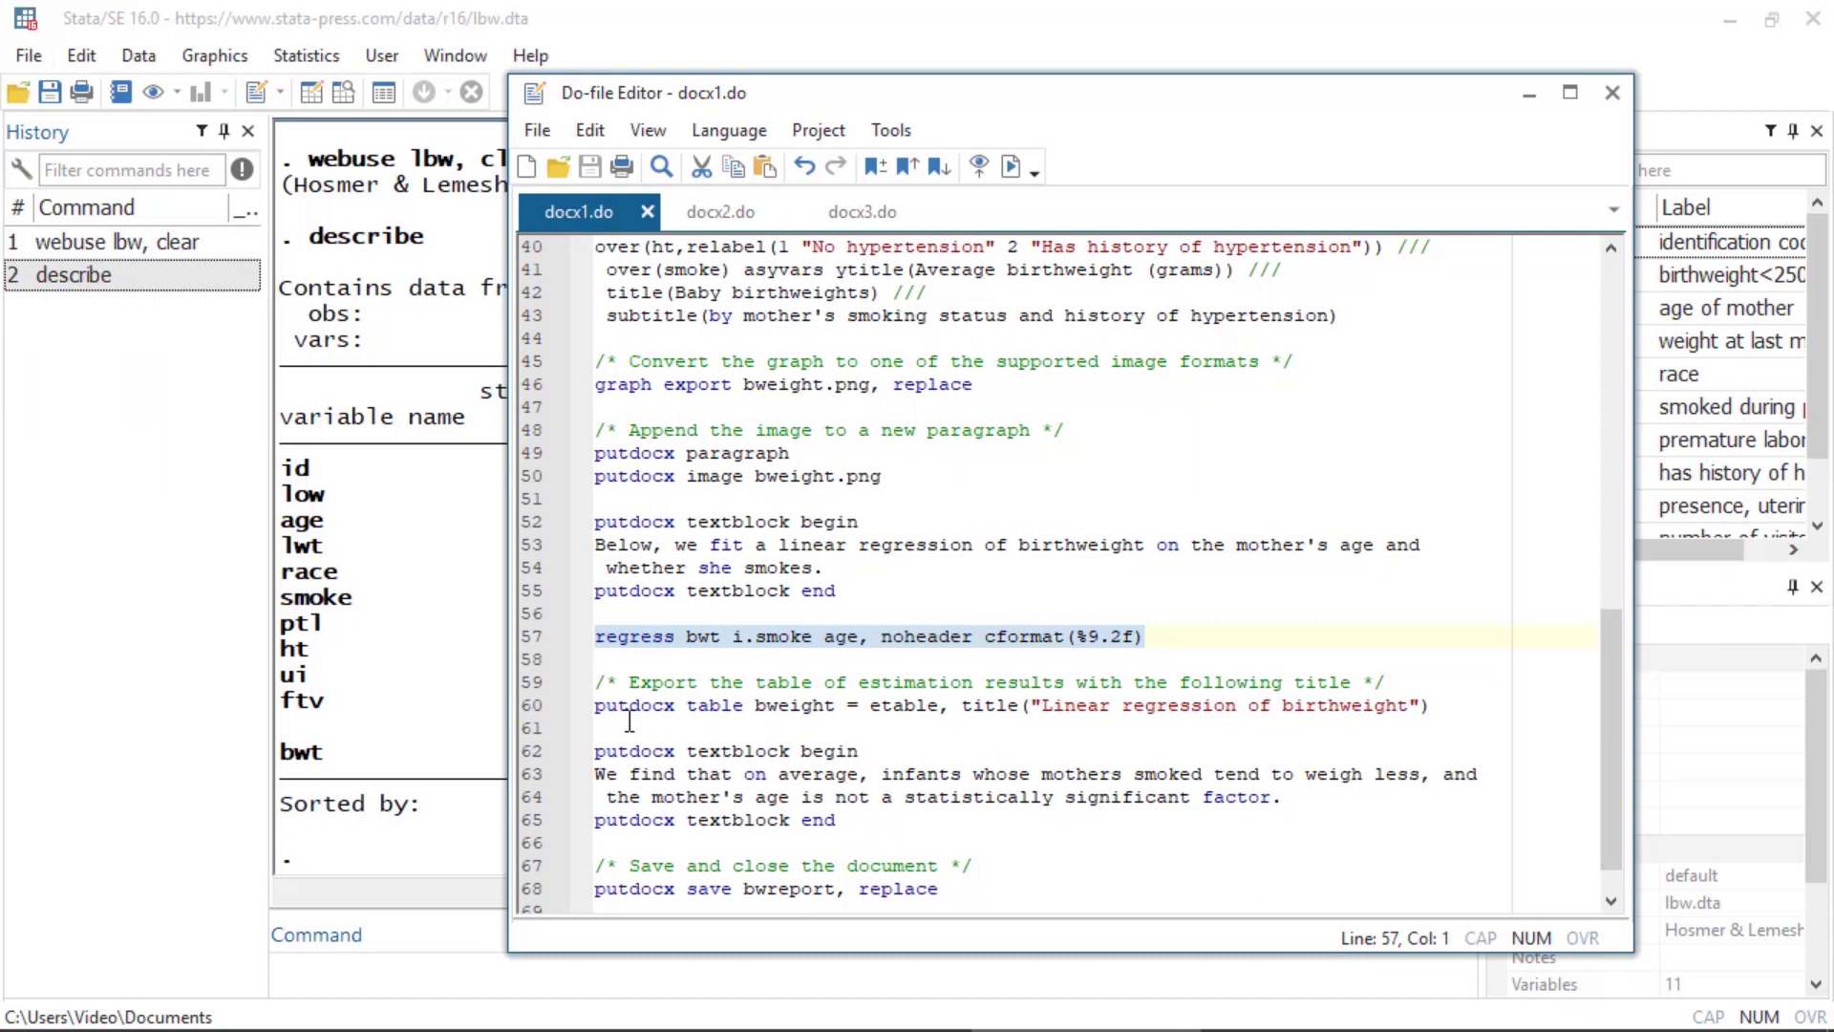
Highlight the putdocx table export and putdocx save commands in docx1.do.
left_click(579, 707)
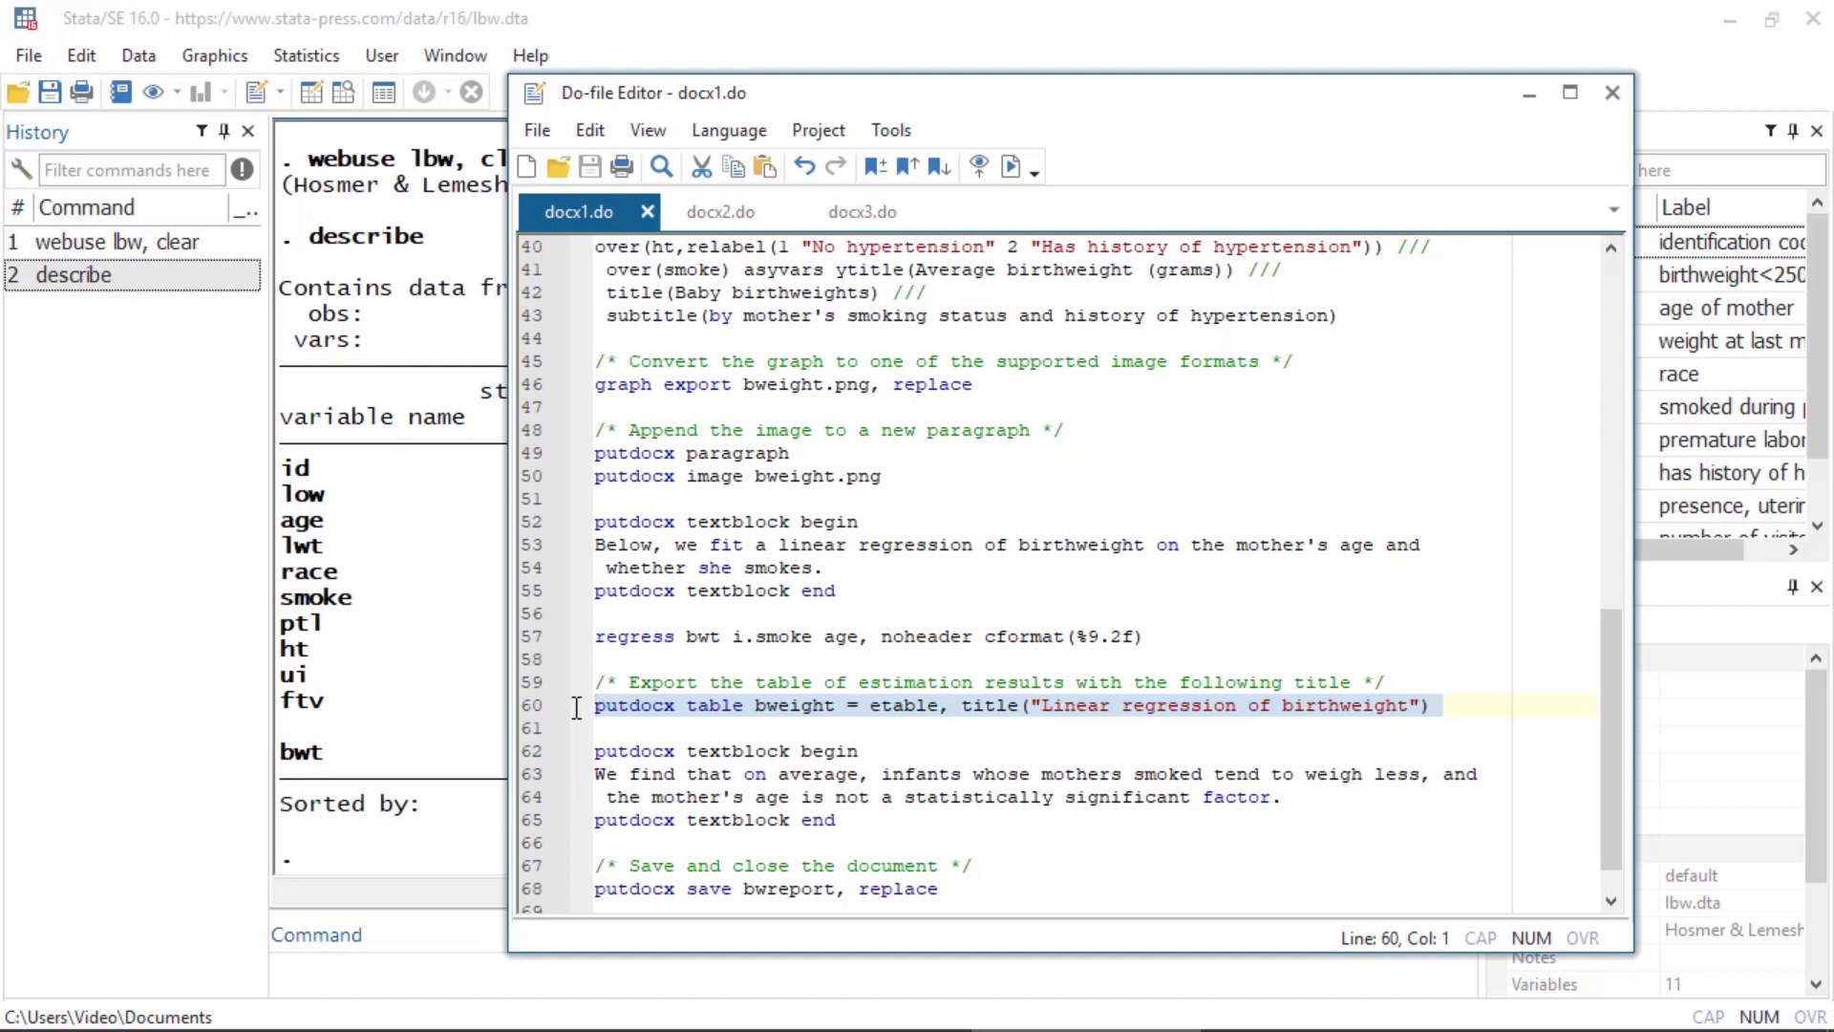
scroll(586, 757, "down", 1)
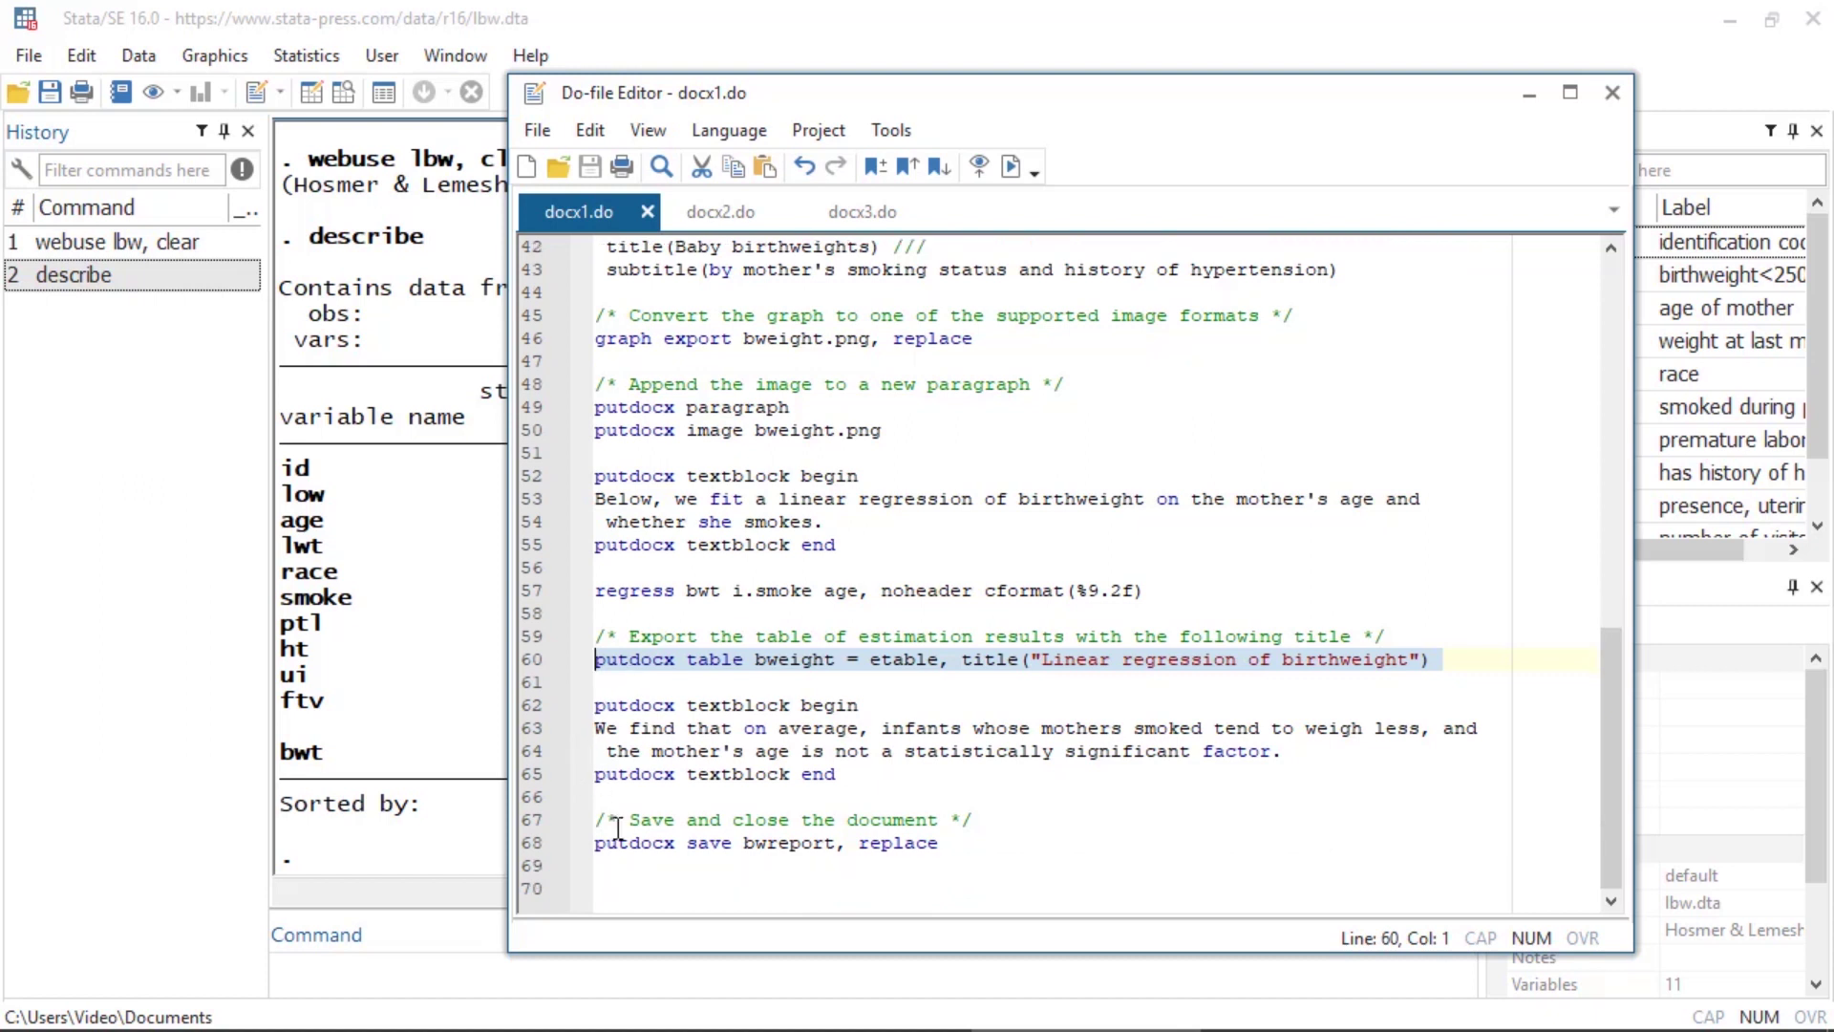
left_click(616, 872)
left_click_drag(616, 873, 584, 845)
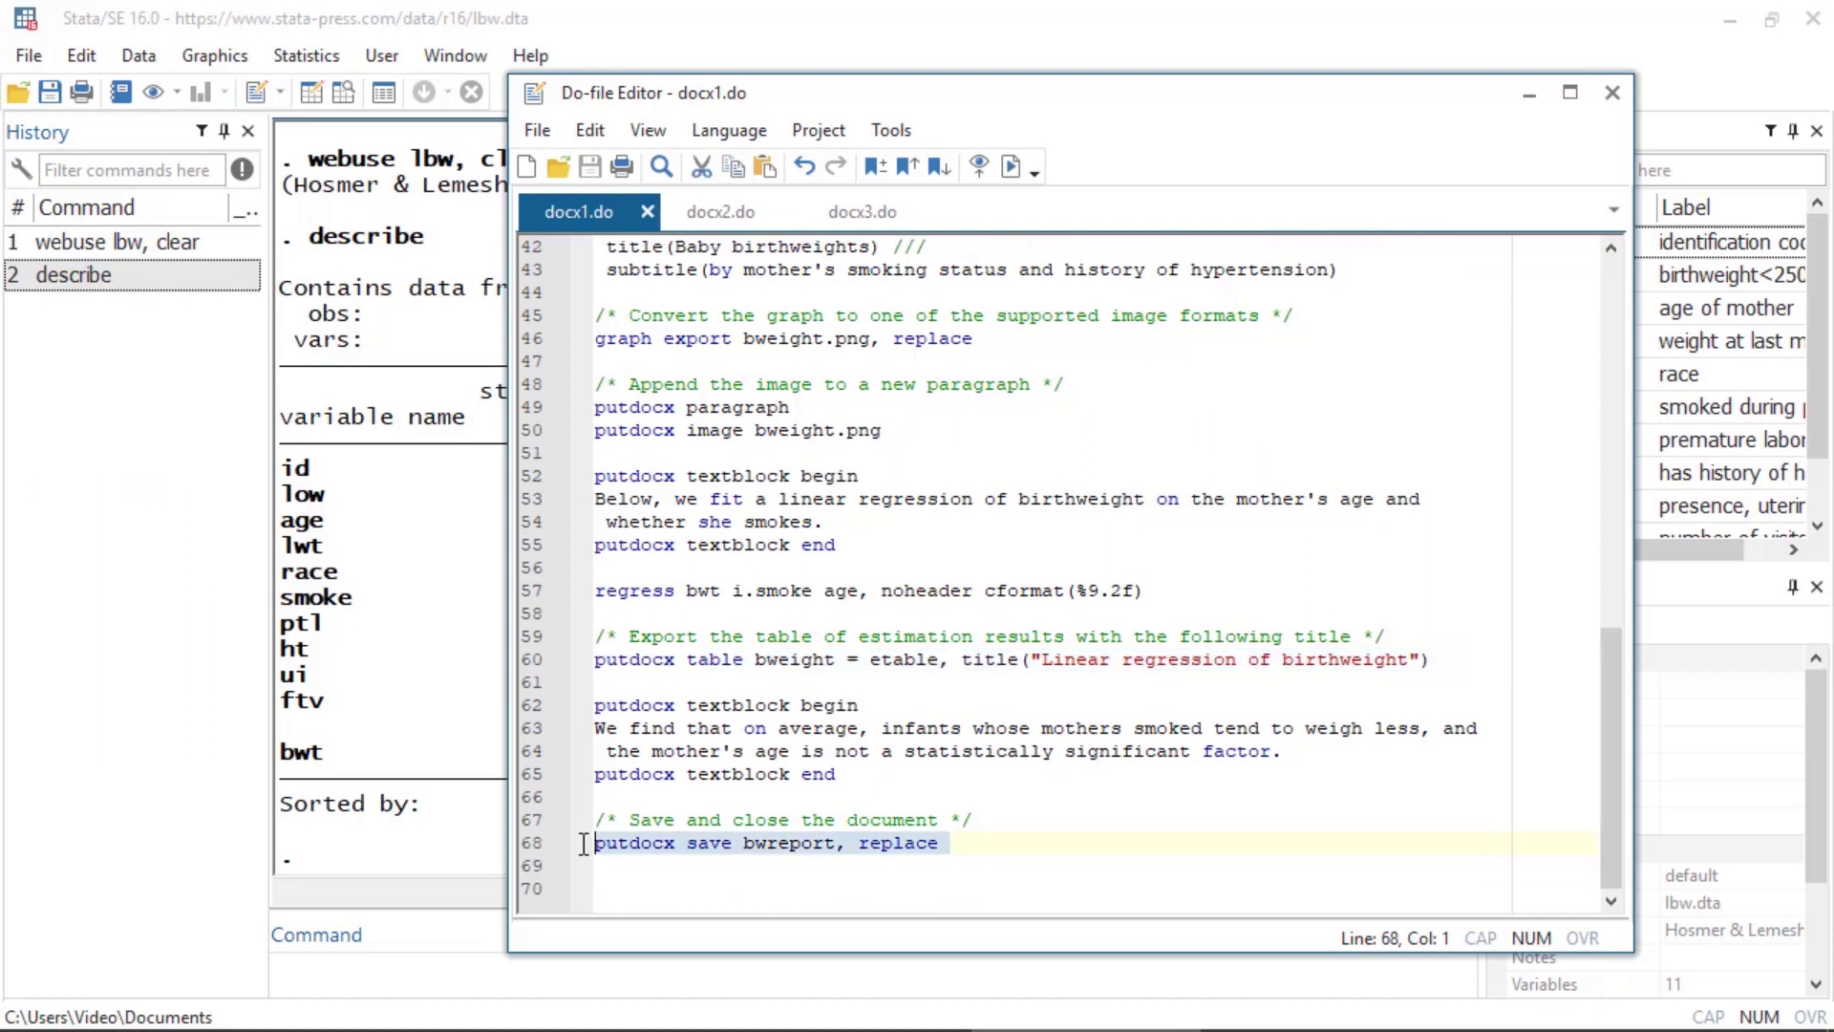
left_click(1030, 385)
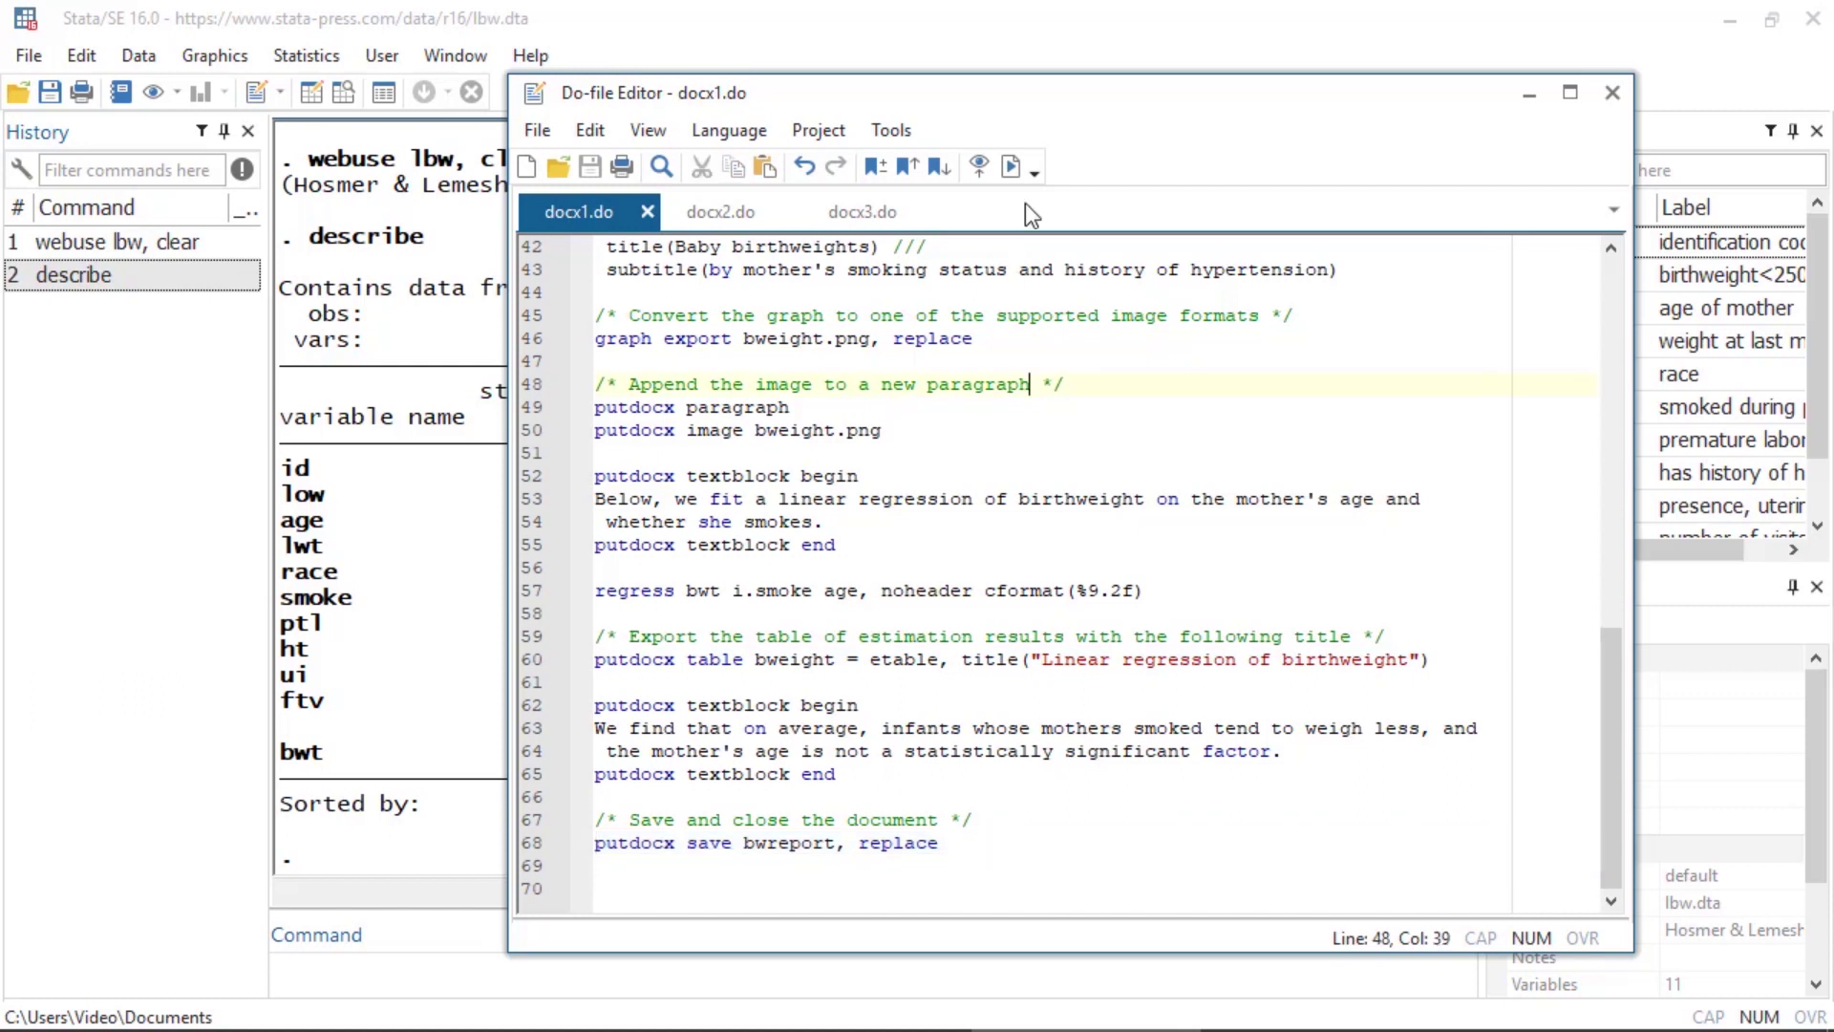
Run docx1.do, scroll bwreport.docx down to the regression table, then bring up docx2.do.
left_click(1015, 170)
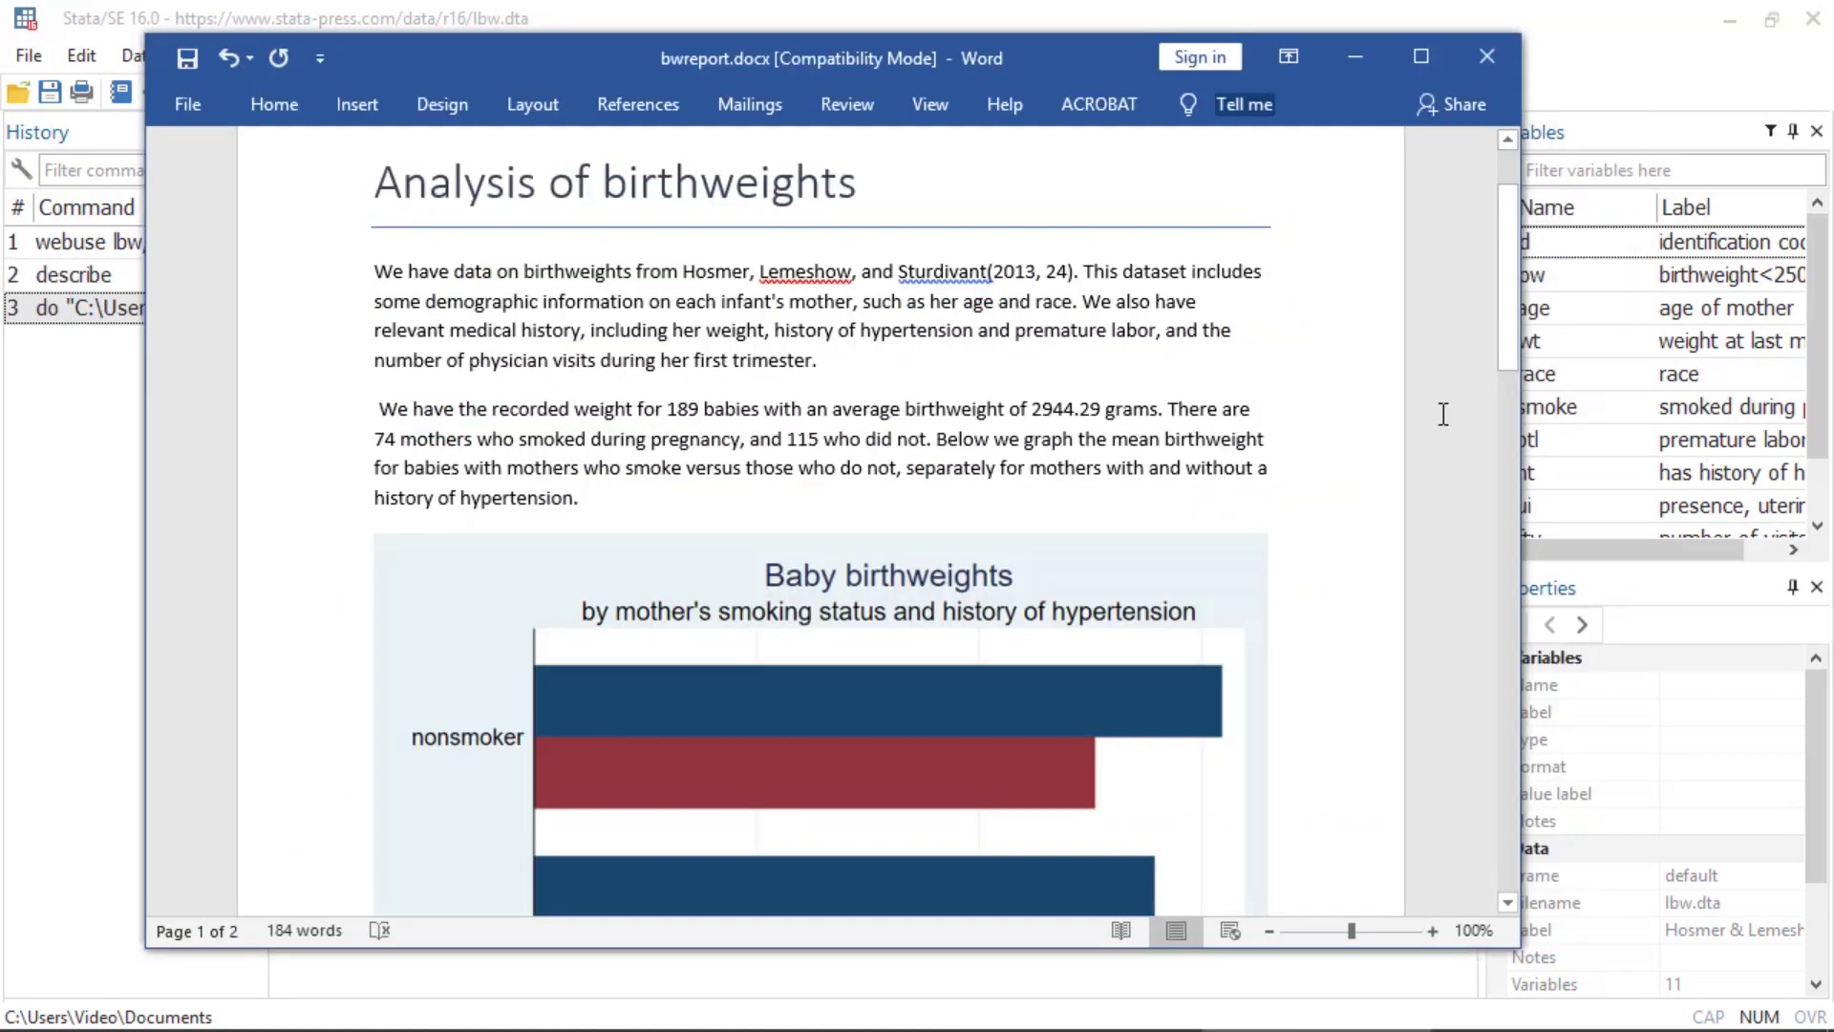
scroll(1444, 414, "down", 3)
scroll(1444, 414, "down", 1)
scroll(1444, 414, "down", 1)
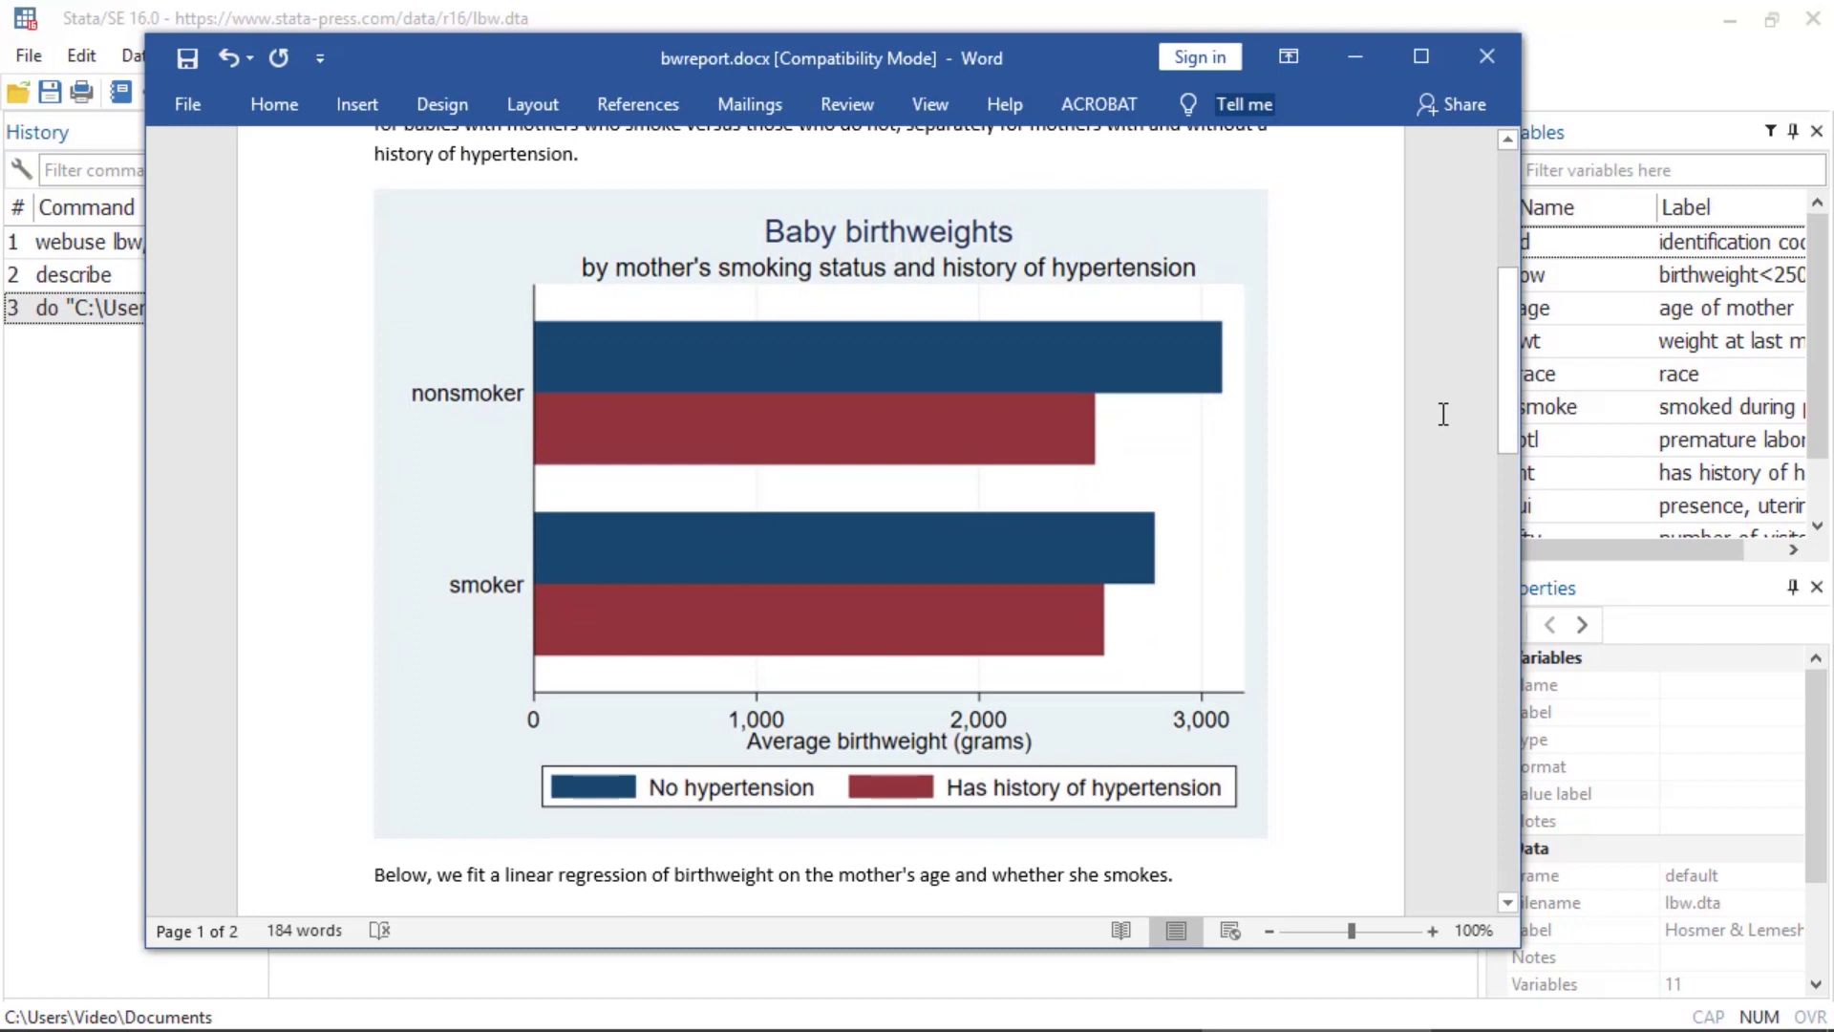
scroll(1444, 413, "down", 1)
scroll(1444, 414, "down", 1)
scroll(1444, 413, "down", 2)
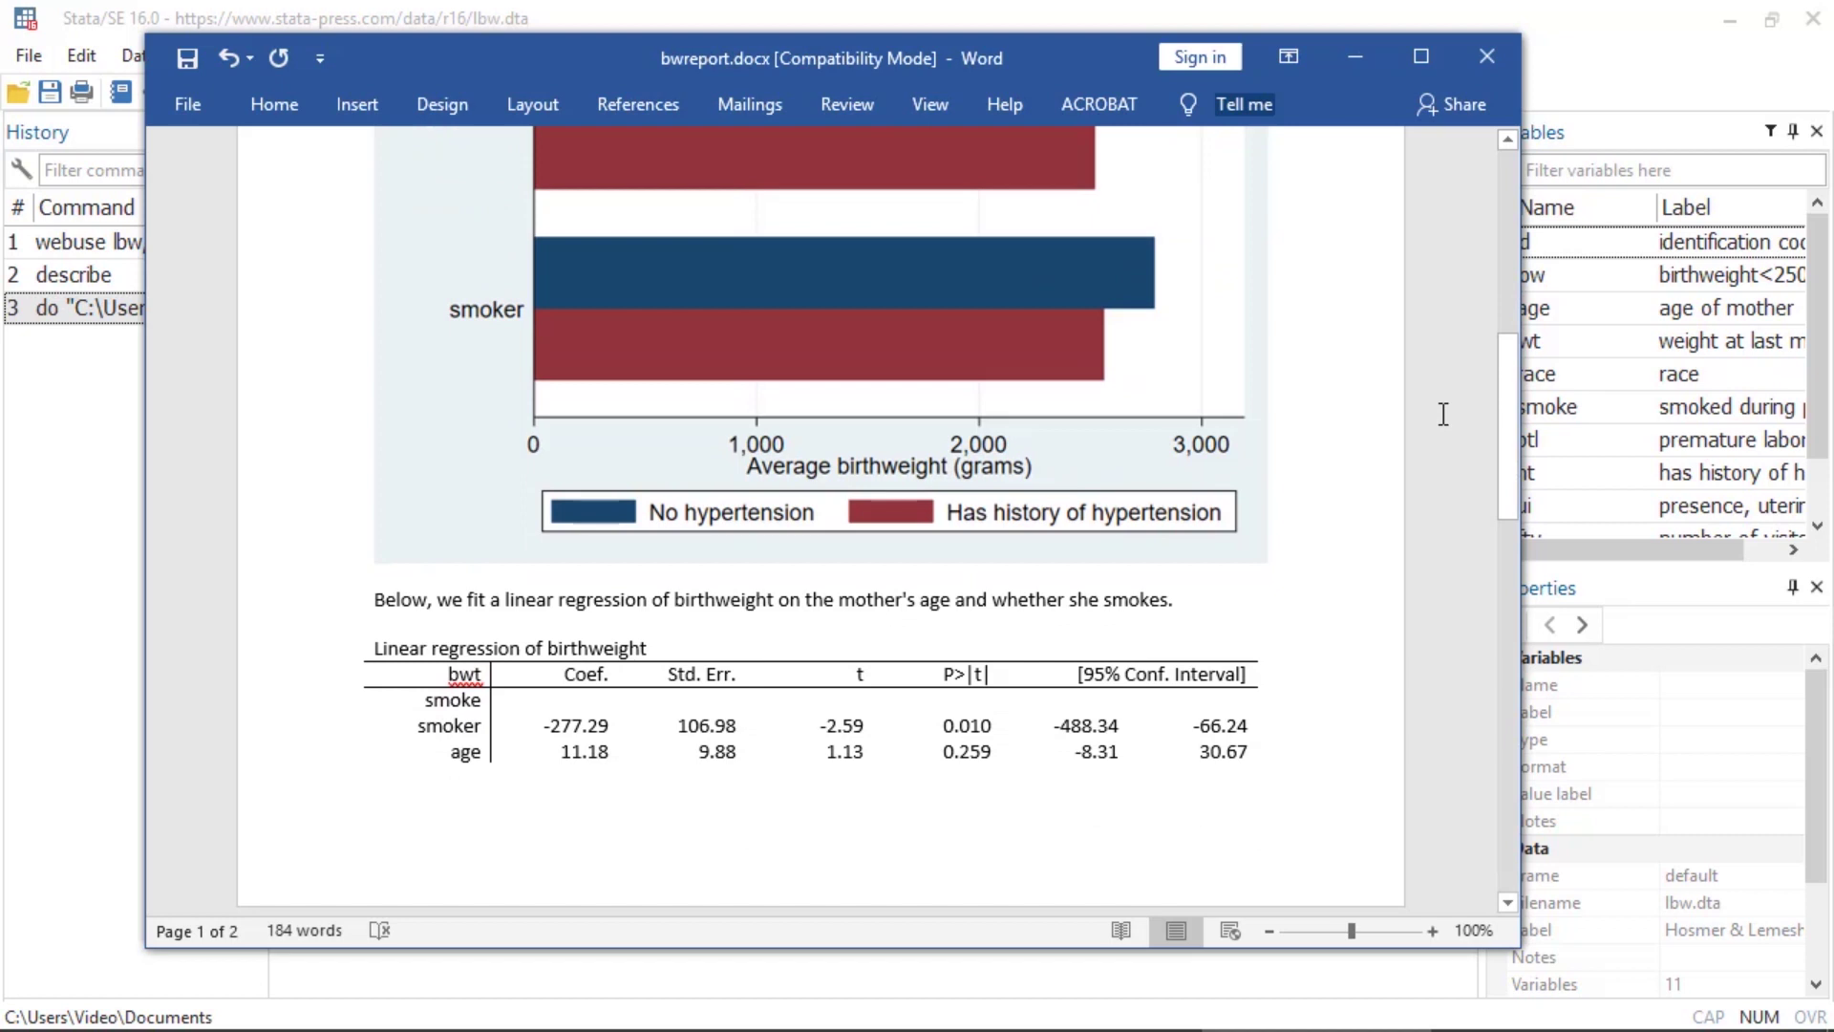
scroll(1444, 413, "down", 2)
left_click_drag(1290, 562, 394, 563)
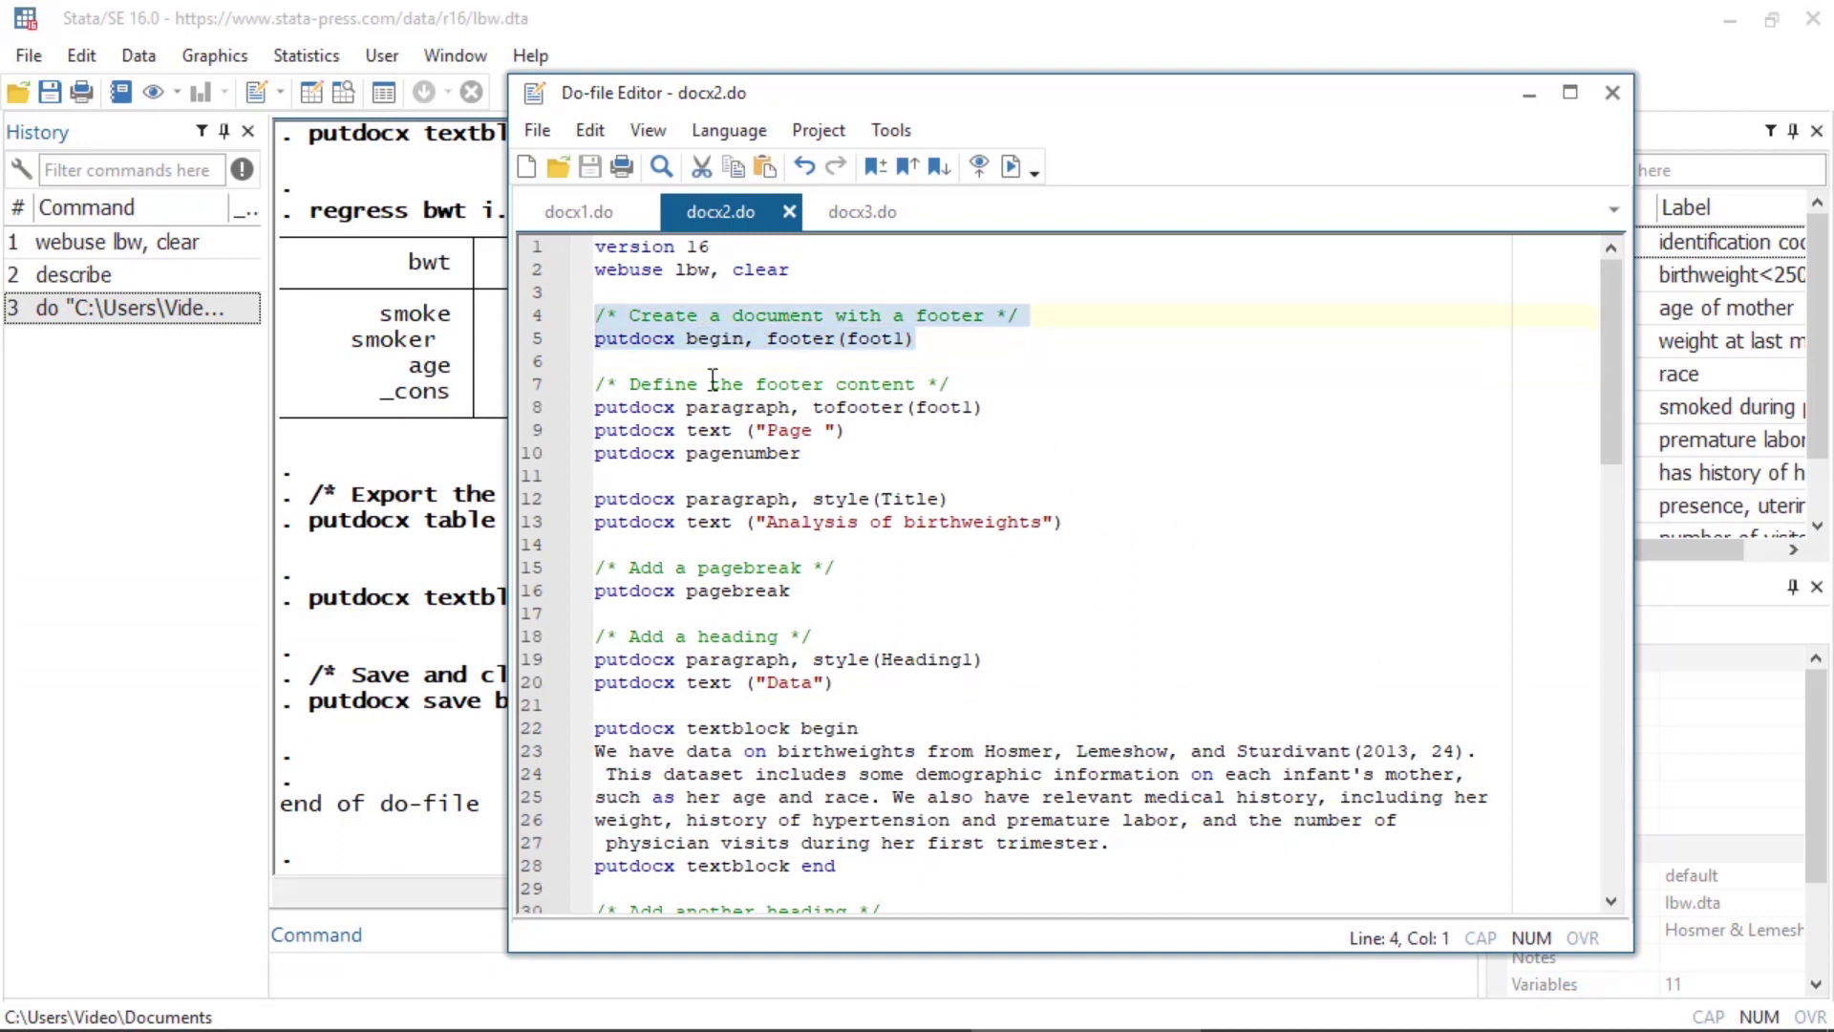
Highlight the page-number footer and page-break commands in docx2.do.
left_click_drag(596, 480, 578, 399)
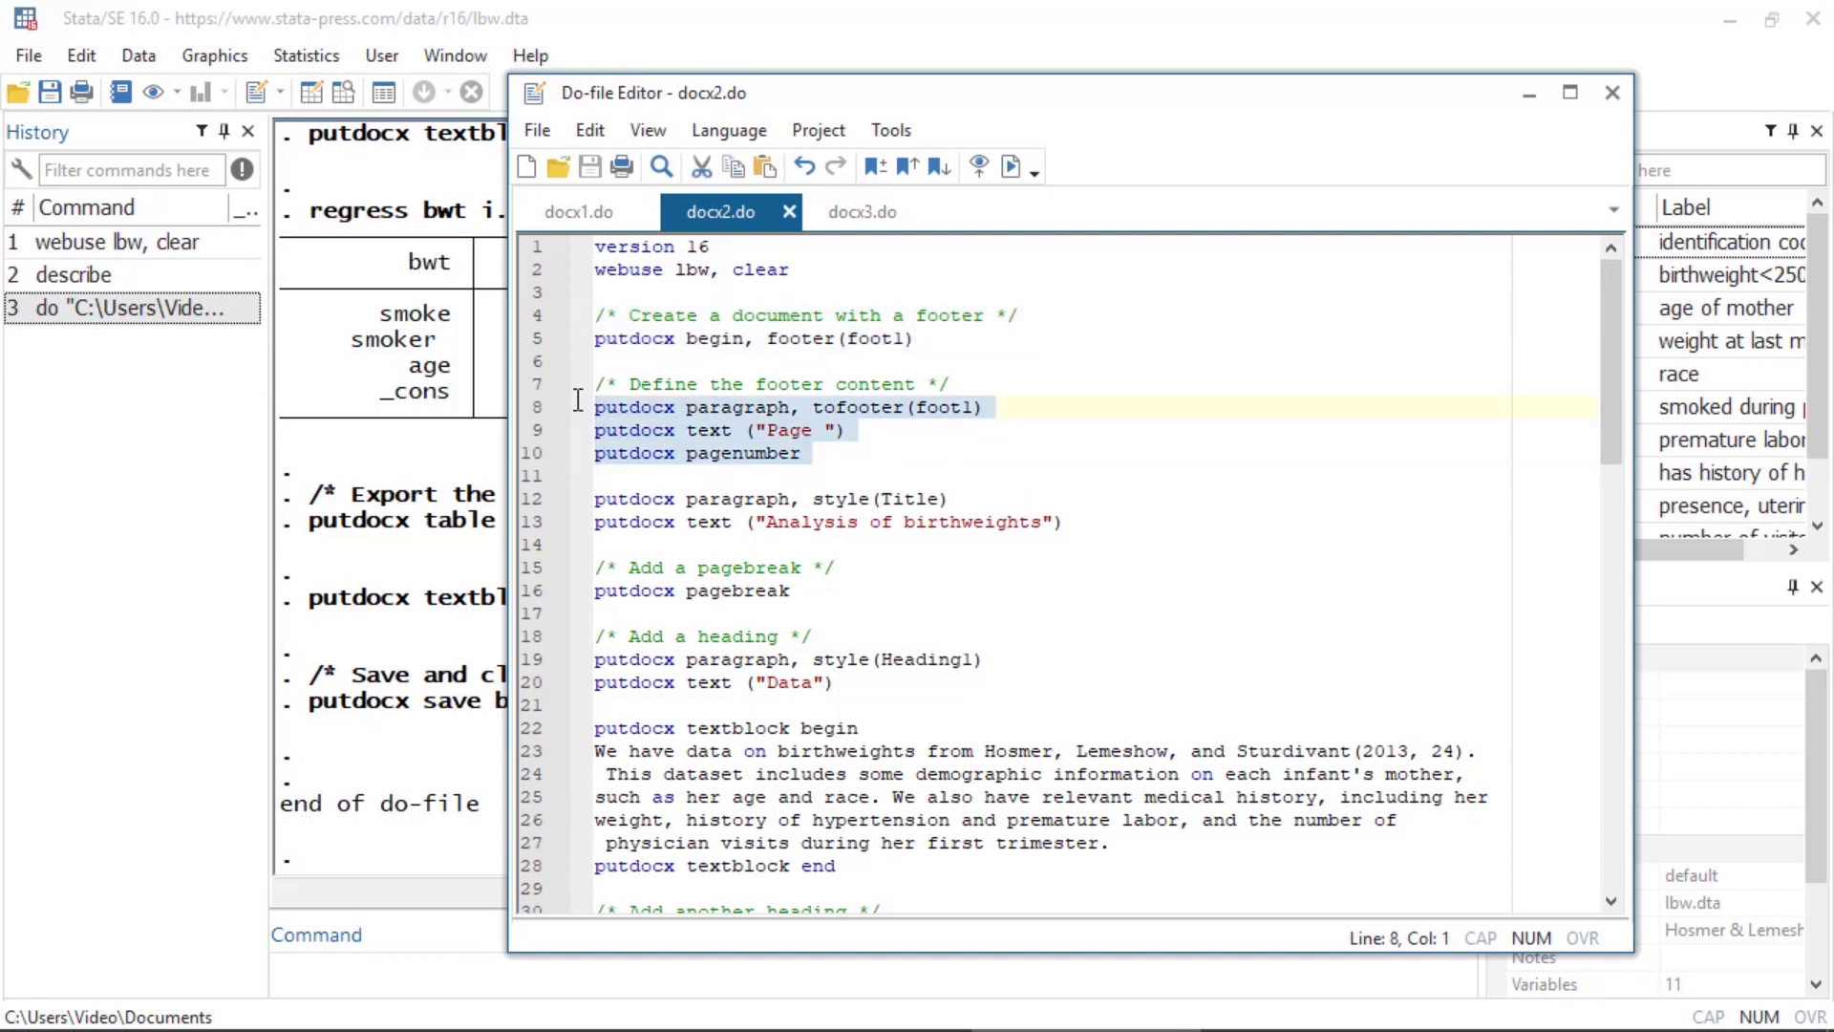
left_click_drag(573, 613, 568, 557)
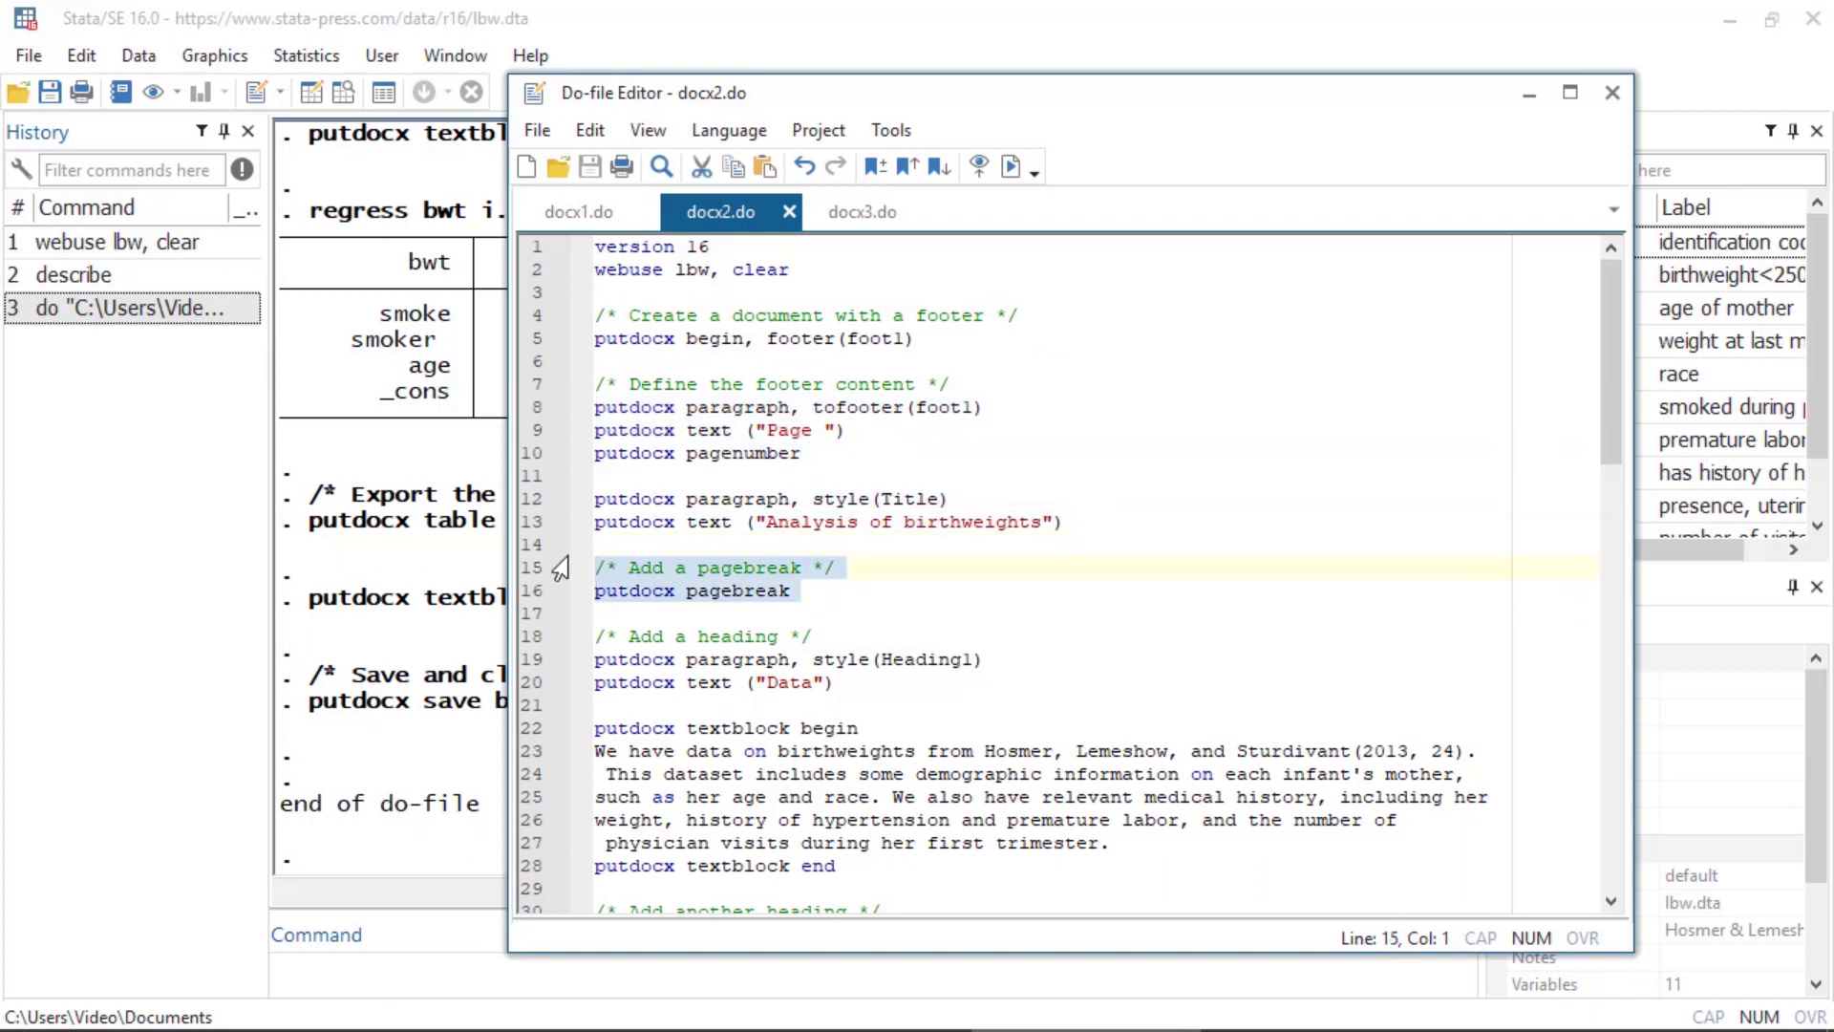
scroll(561, 568, "down", 3)
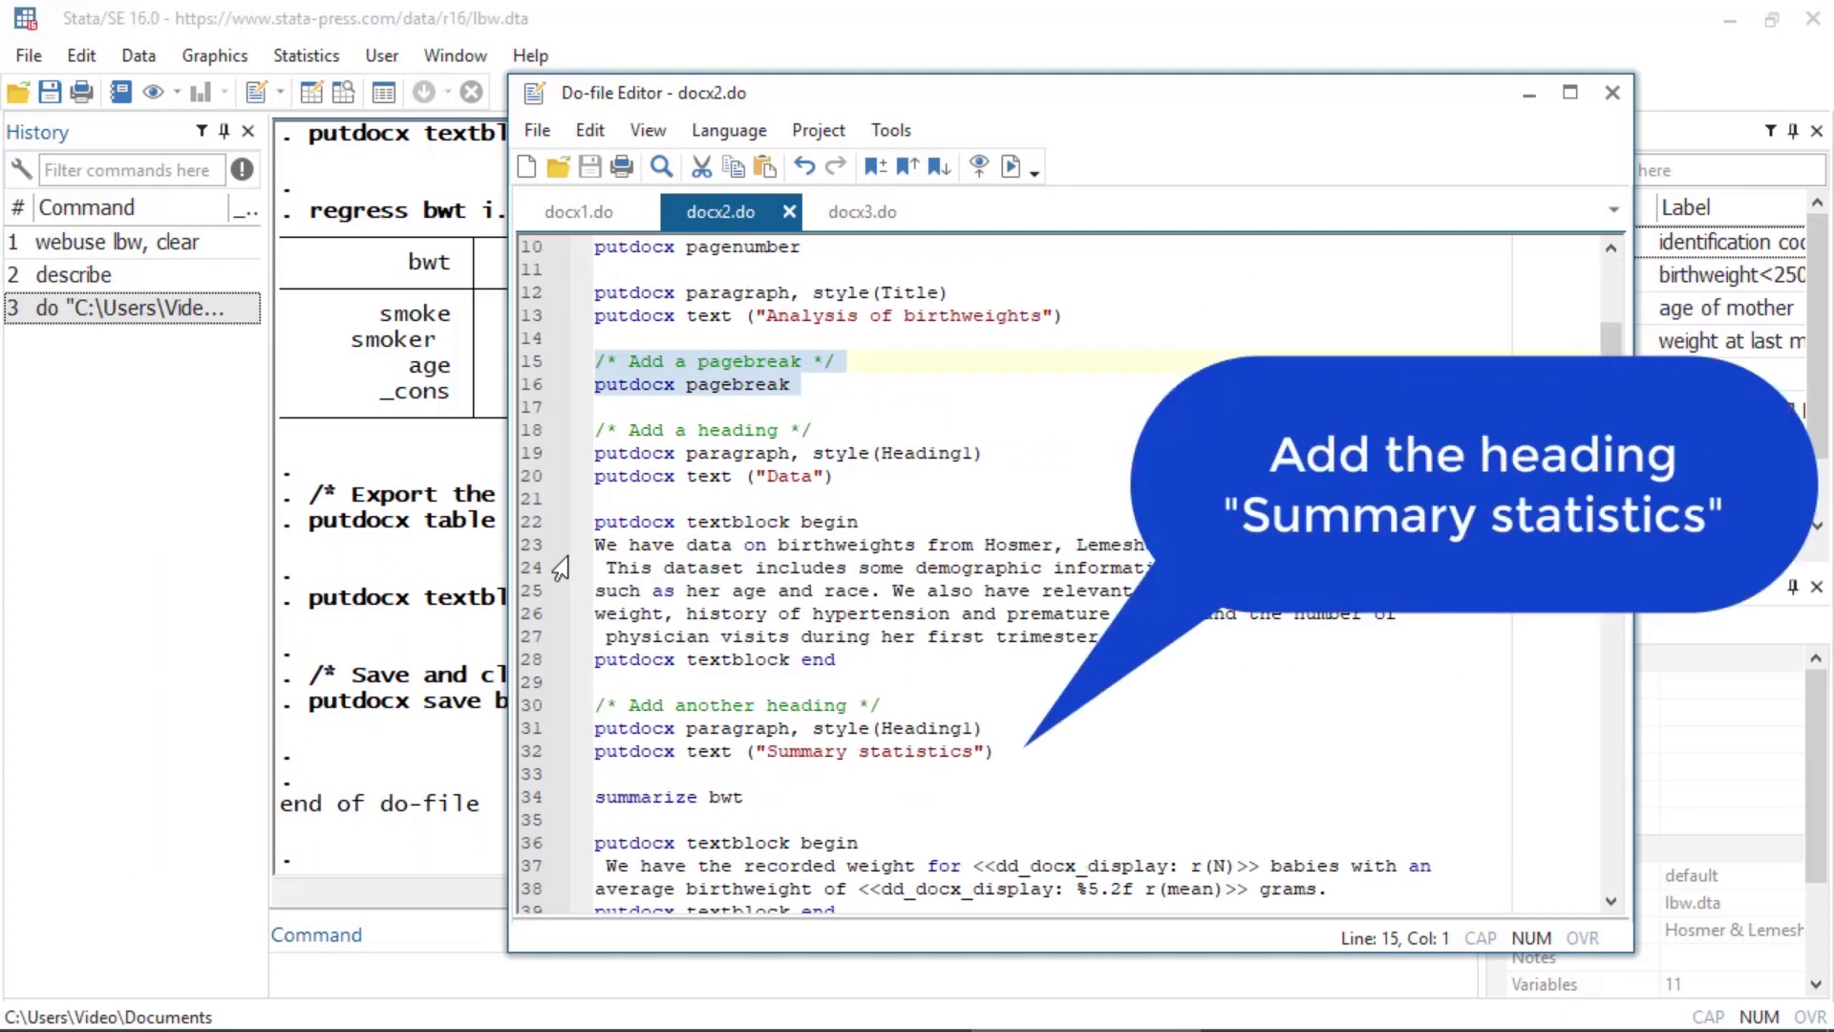
scroll(561, 568, "down", 10)
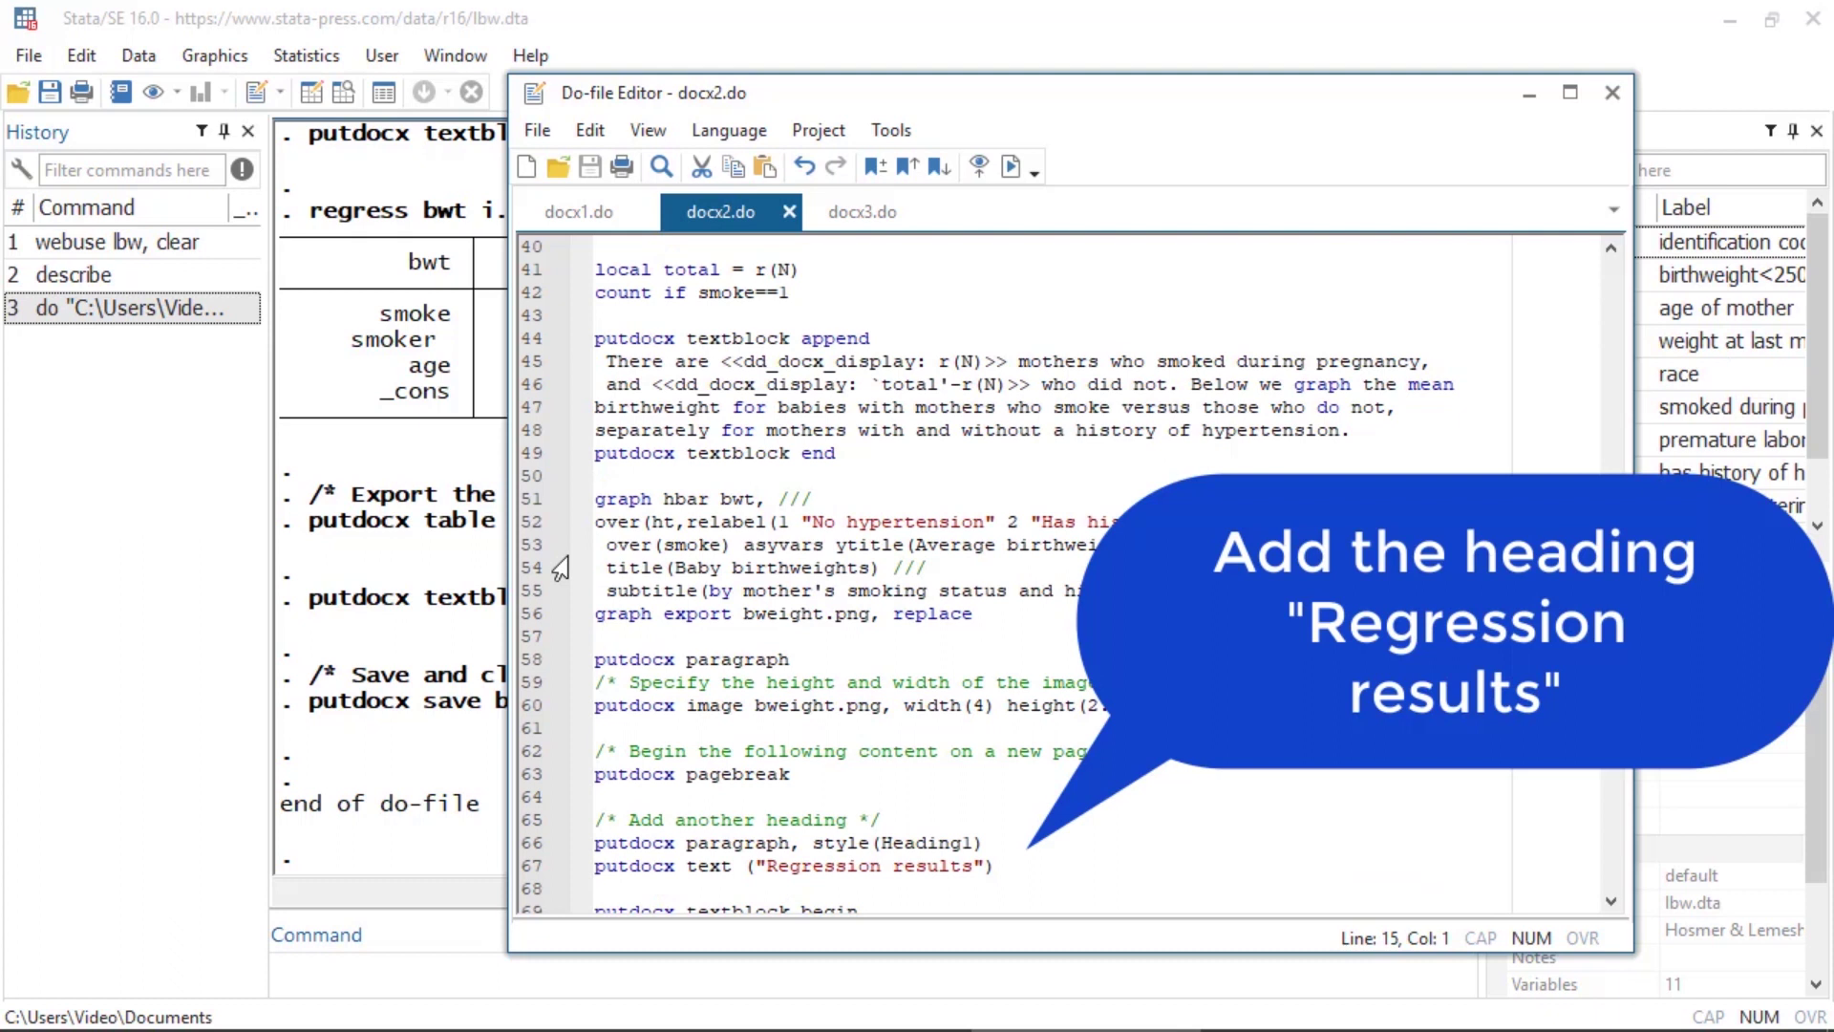
Highlight the sized image, third-row drop and second/fourth-row shading commands.
triple_click(590, 704)
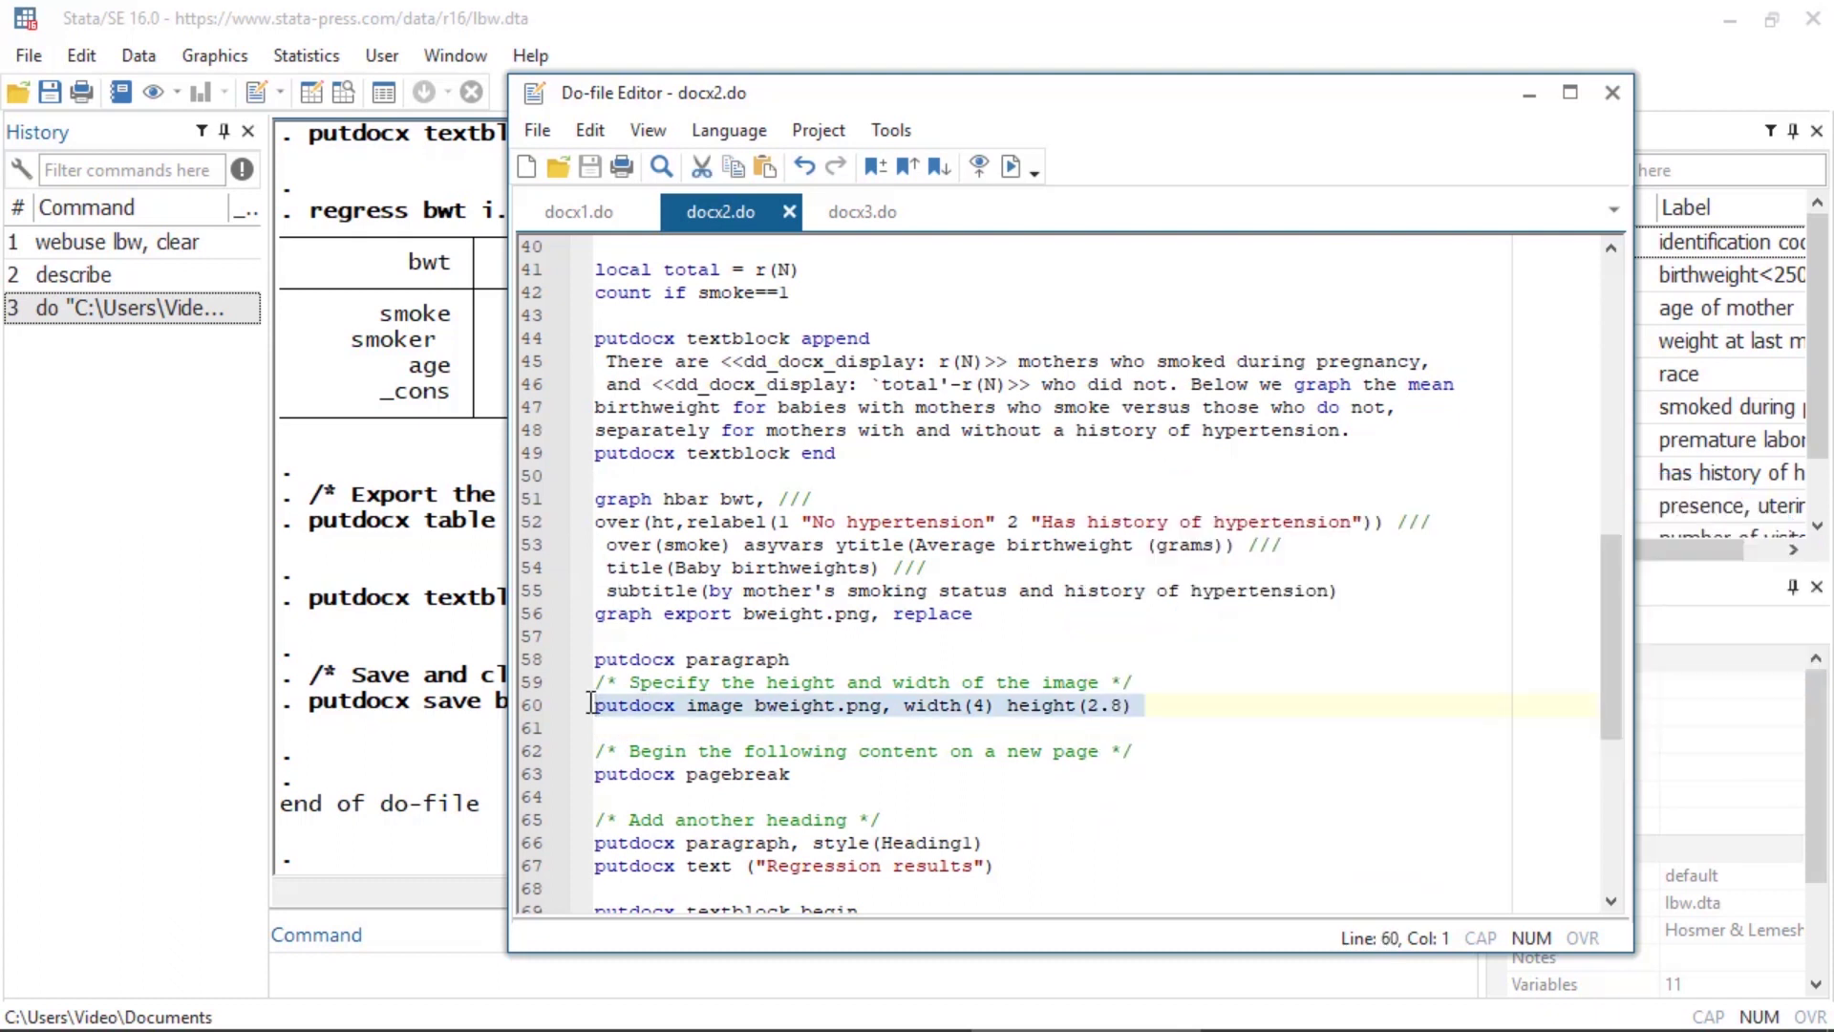
scroll(584, 735, "down", 5)
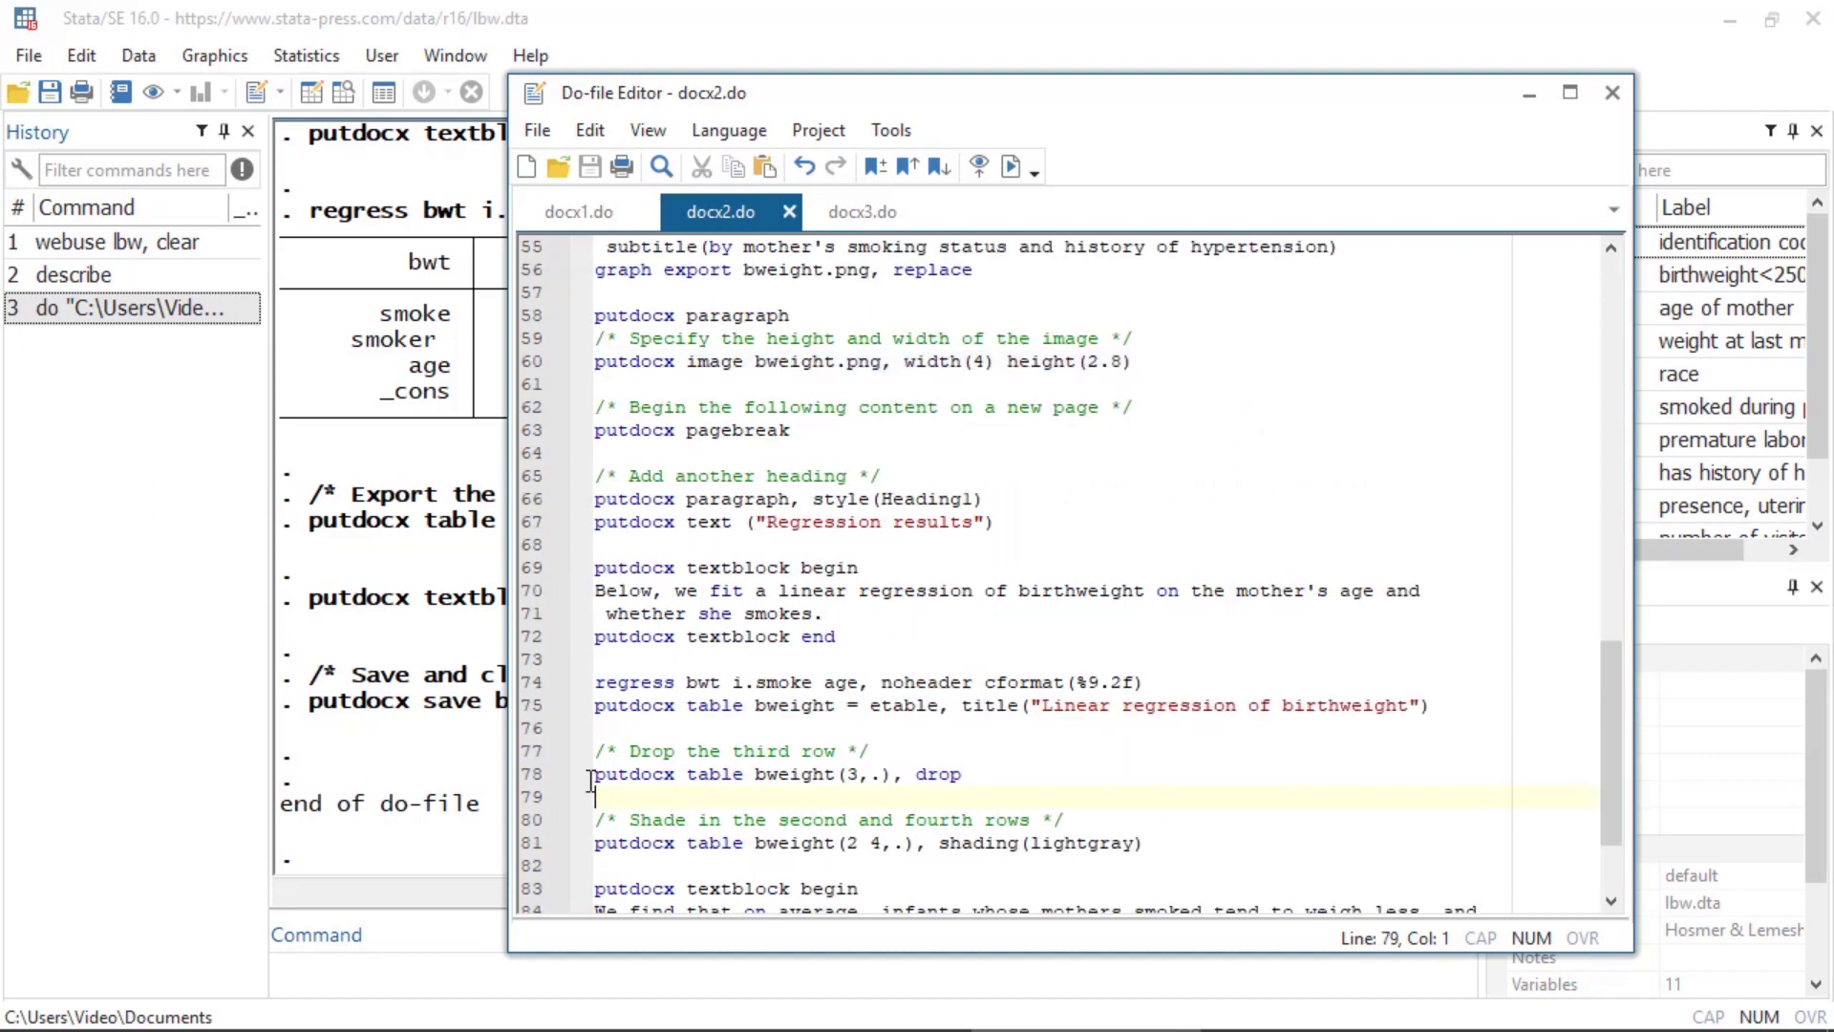
triple_click(578, 773)
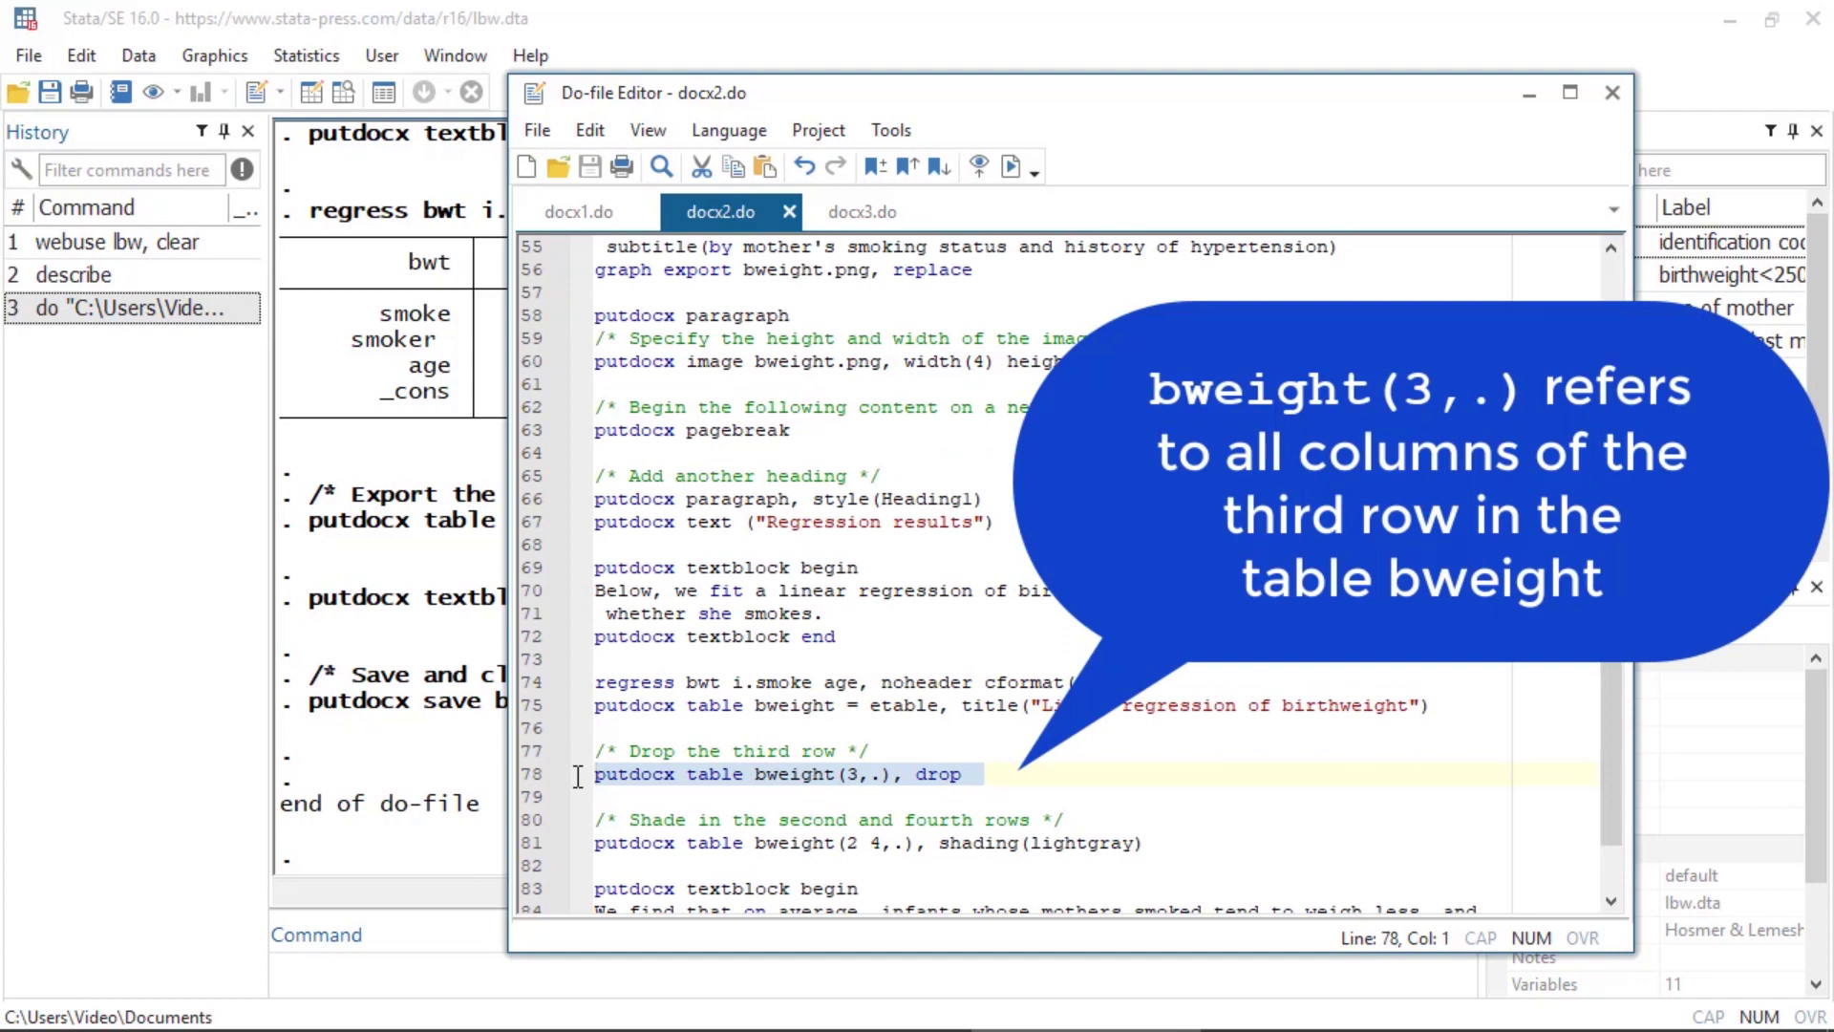
triple_click(581, 843)
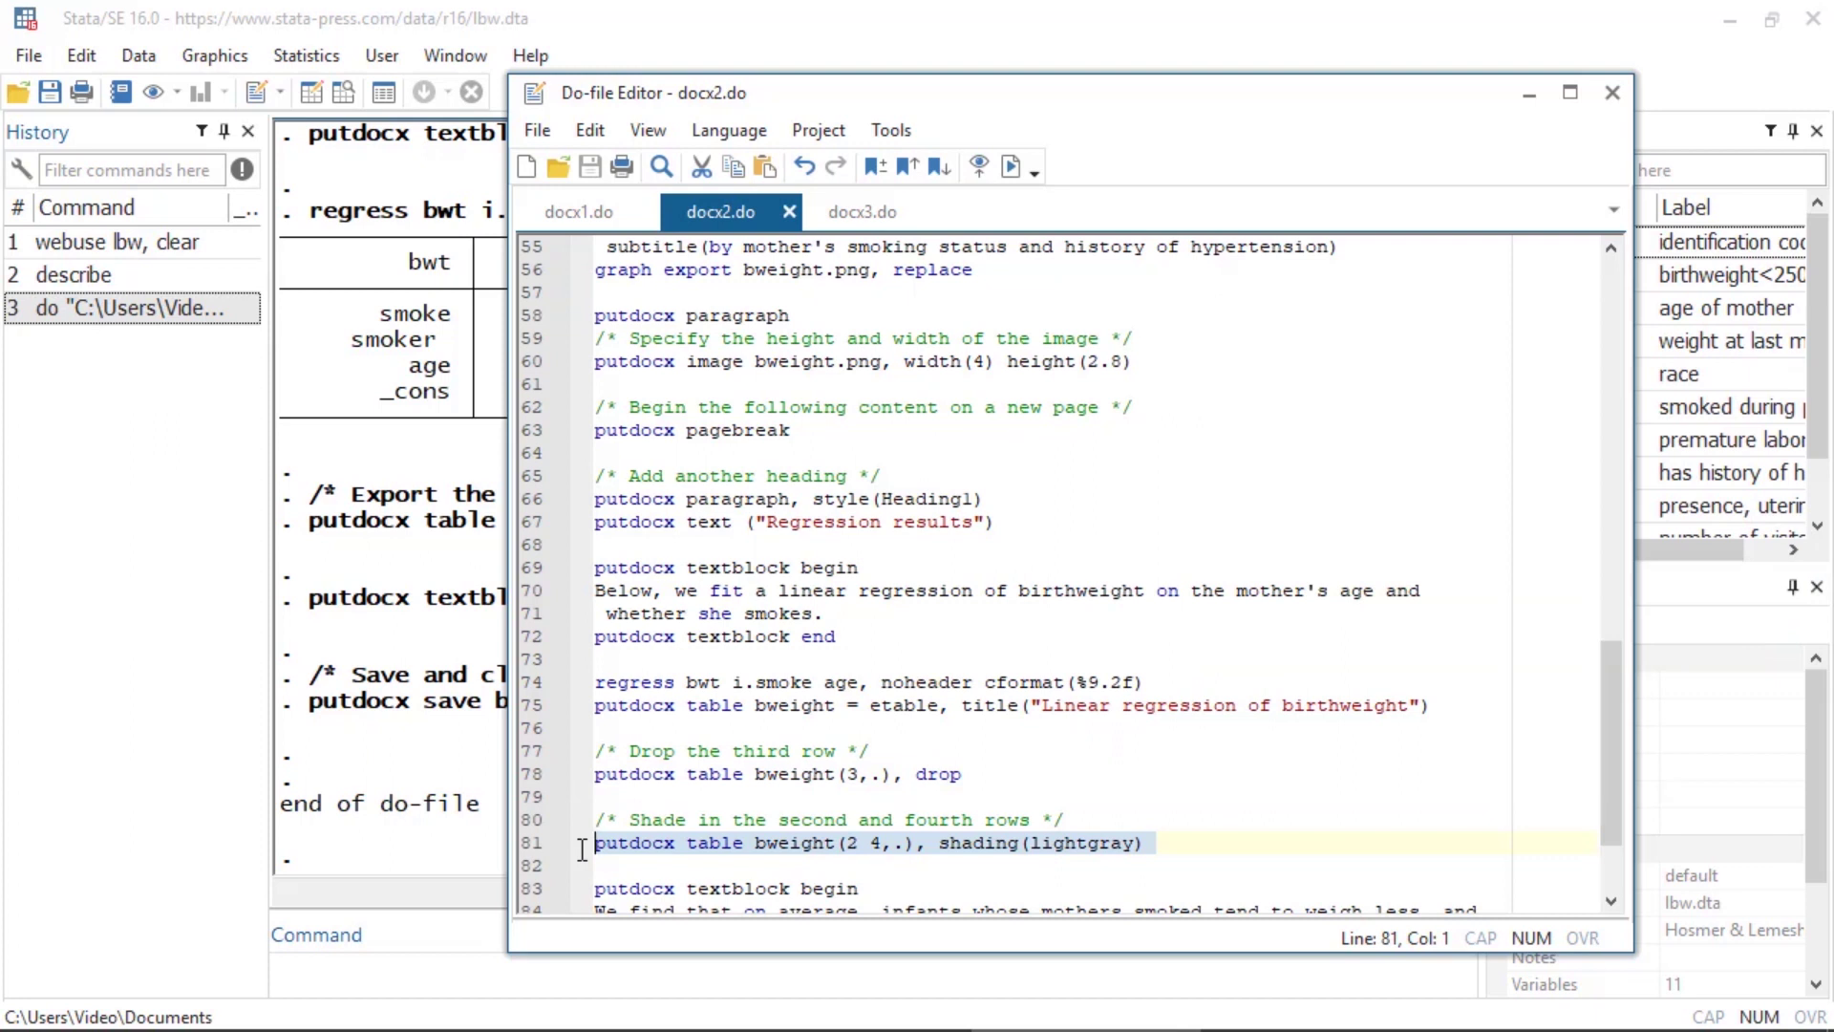
Run docx2.do and check bwreport.docx's Page 1 footer and page 2 Data section.
left_click(594, 866)
scroll(860, 669, "down", 2)
left_click(1011, 167)
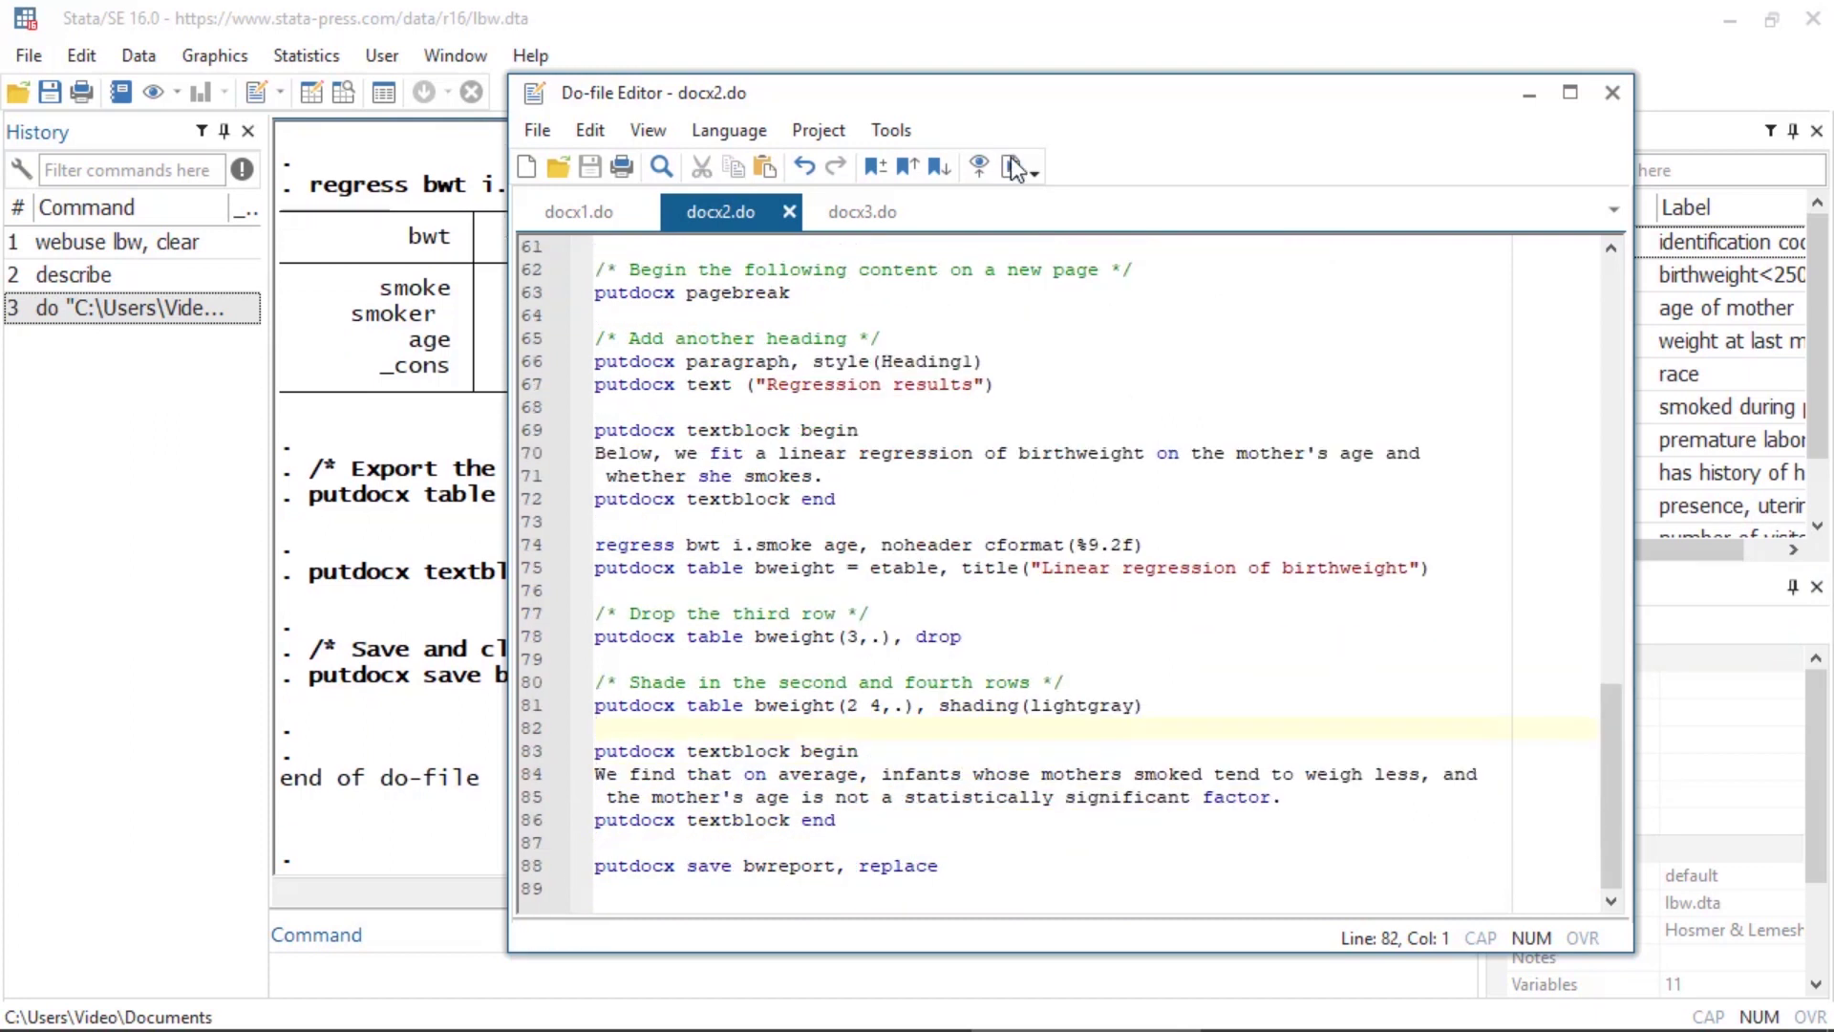
scroll(1458, 389, "down", 3)
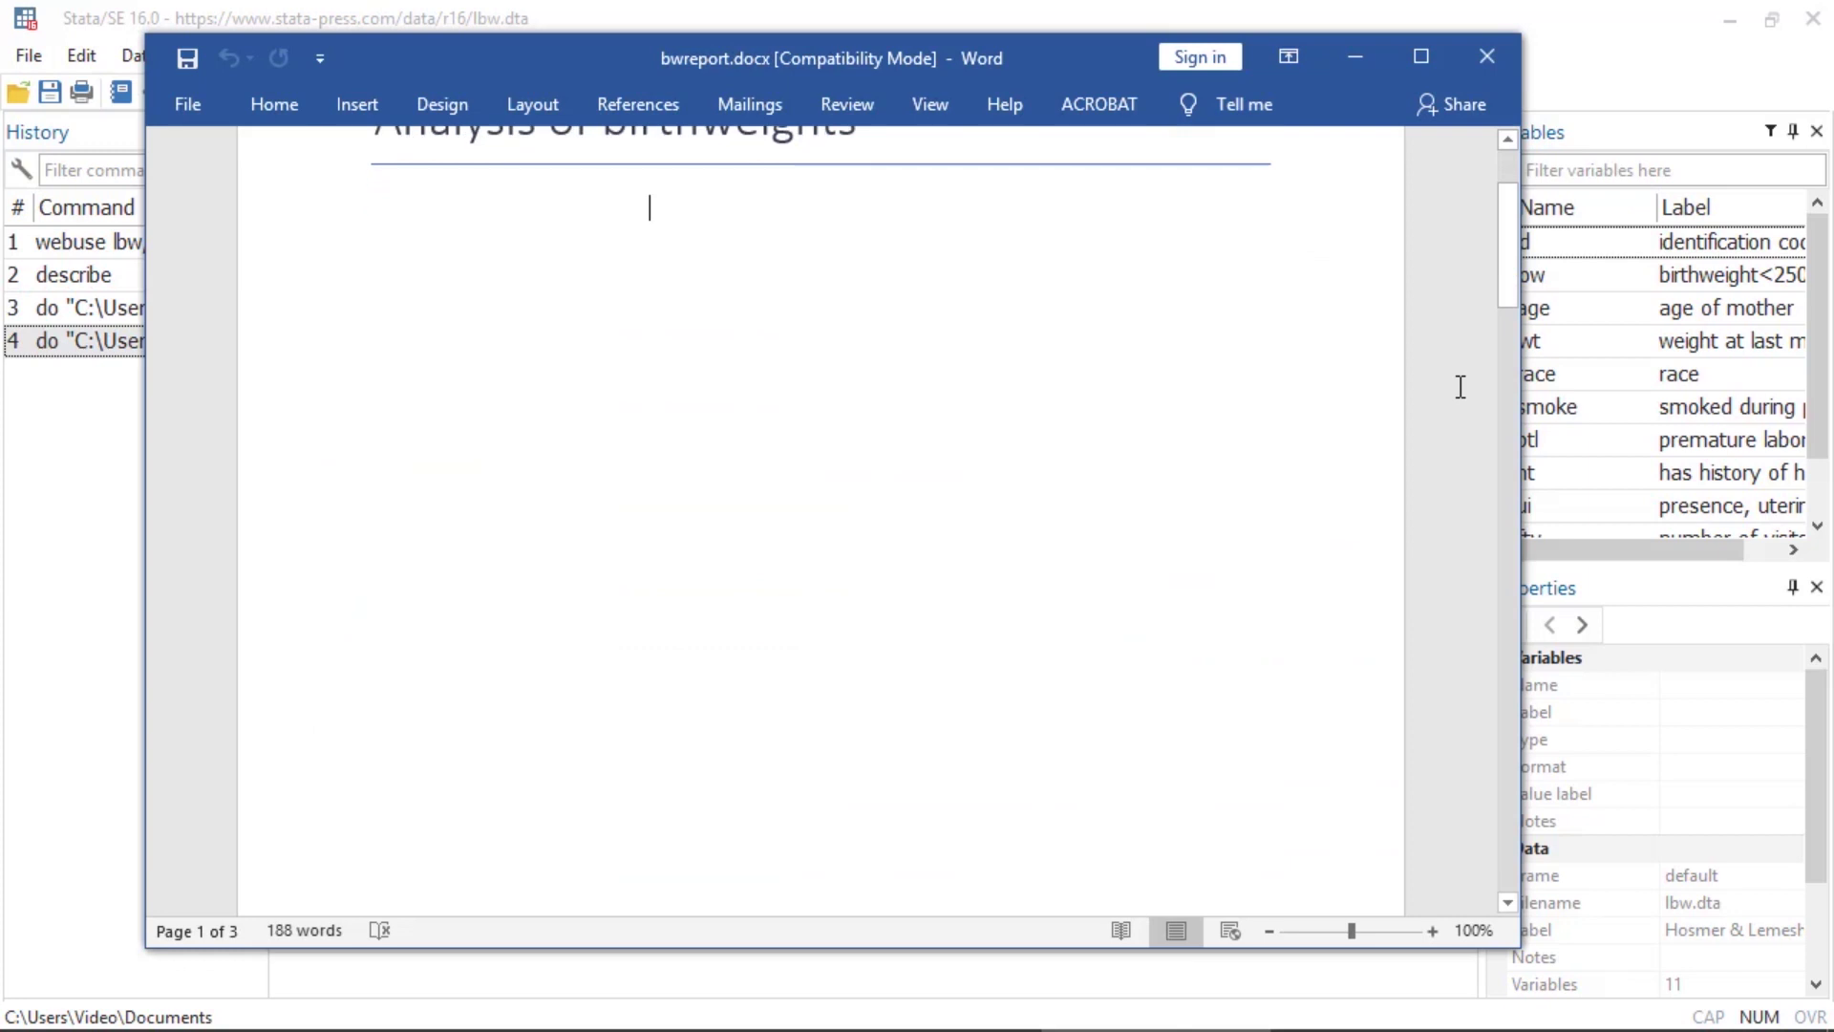
scroll(1459, 388, "down", 3)
scroll(1460, 387, "down", 2)
scroll(1461, 386, "down", 2)
scroll(1461, 387, "down", 3)
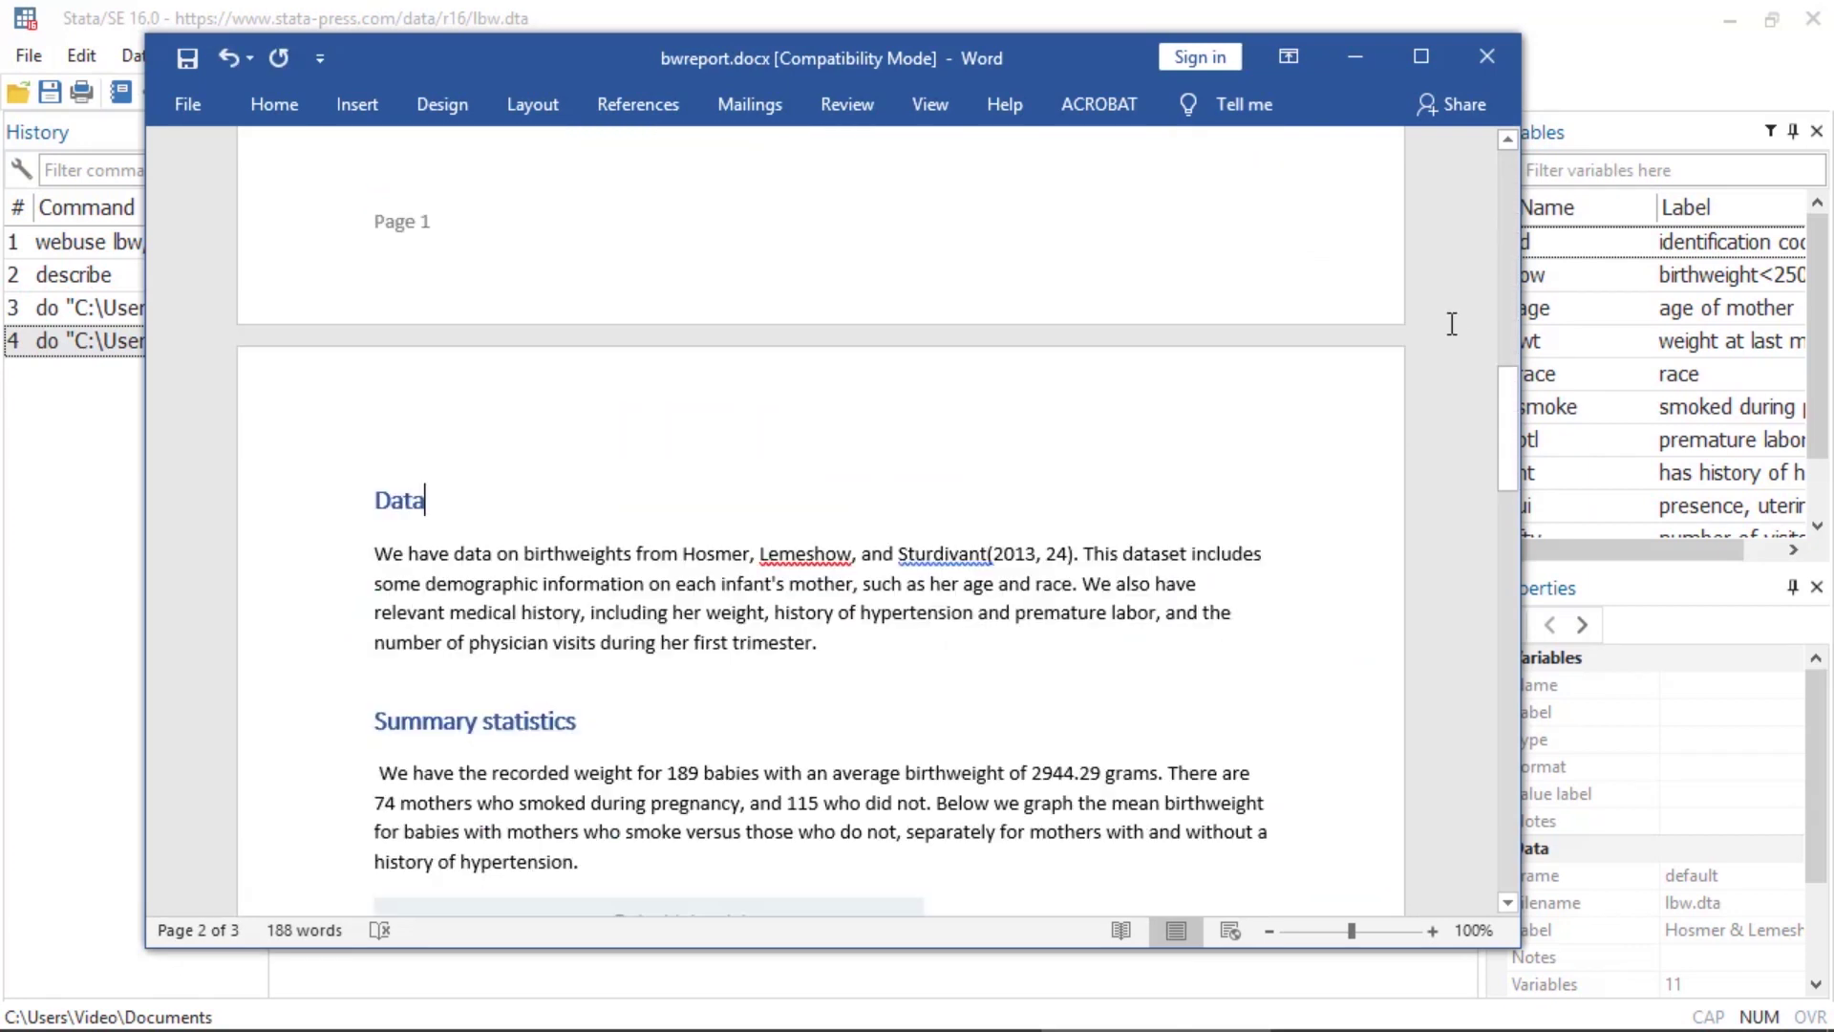
scroll(1452, 324, "down", 1)
scroll(1450, 324, "down", 2)
scroll(1433, 372, "down", 2)
scroll(1436, 373, "down", 2)
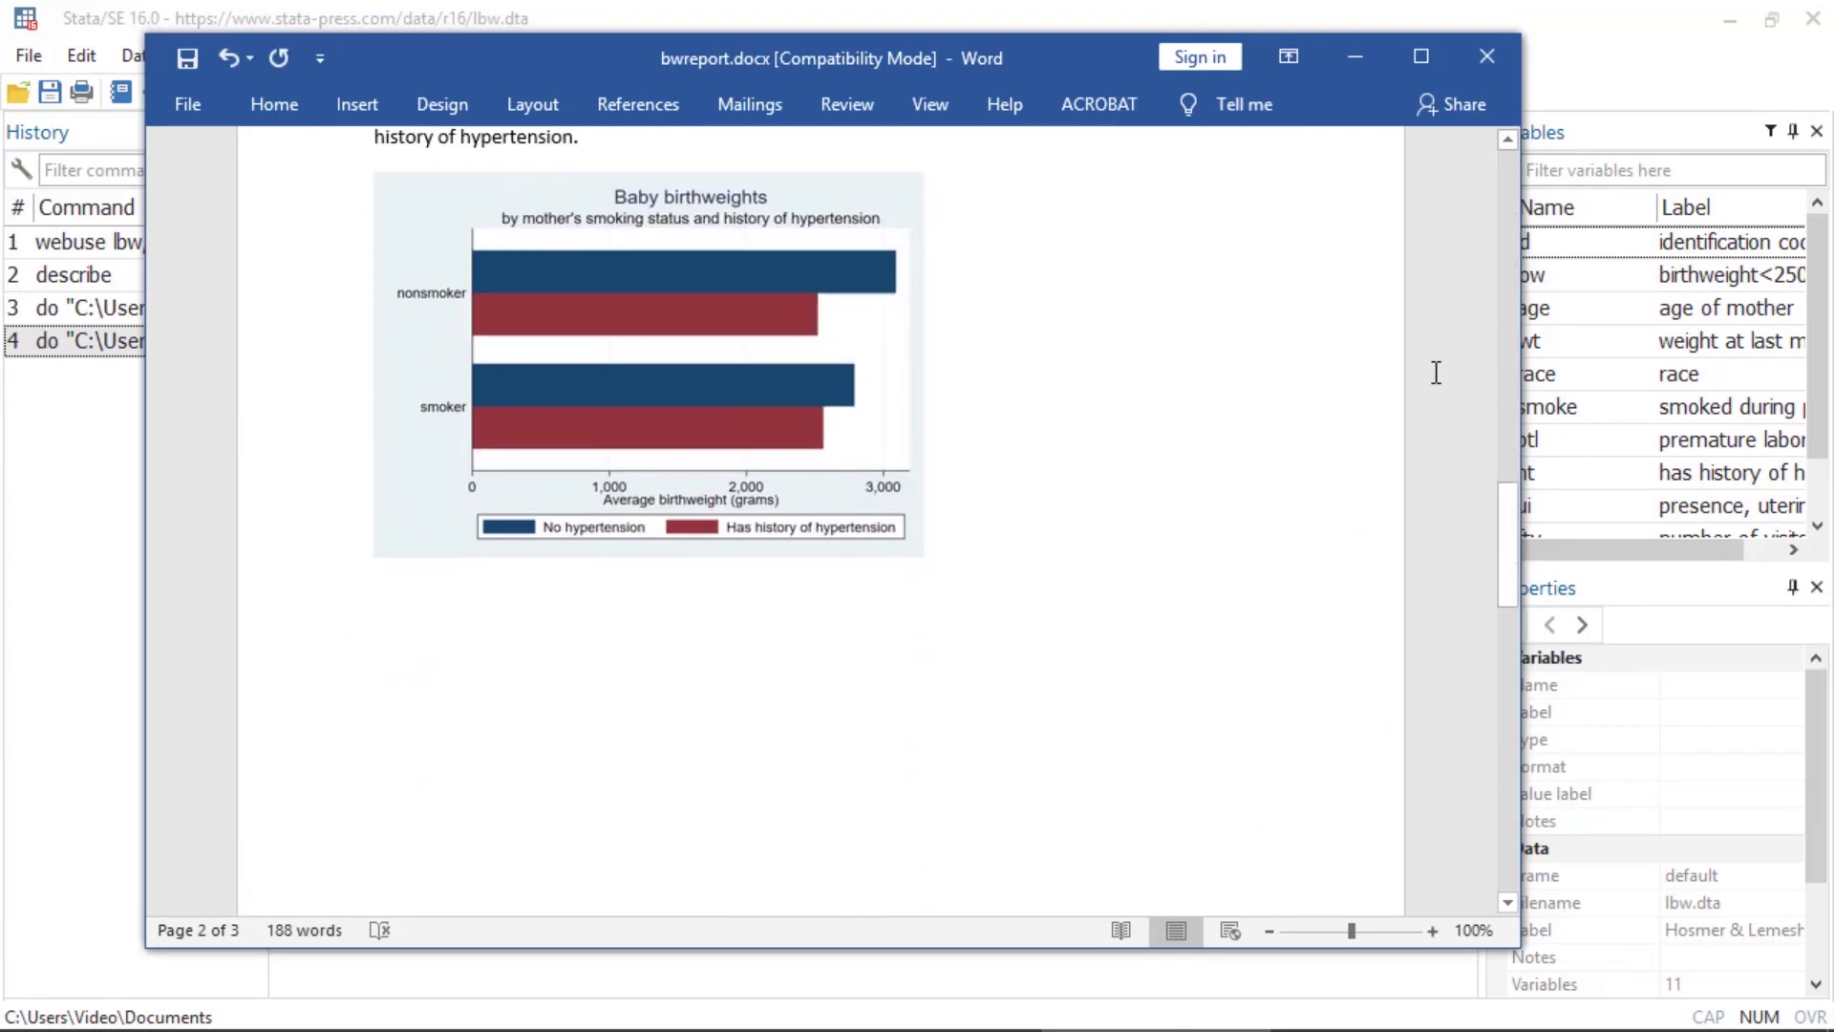
scroll(1436, 373, "down", 2)
scroll(1438, 372, "up", 1)
scroll(1438, 373, "up", 2)
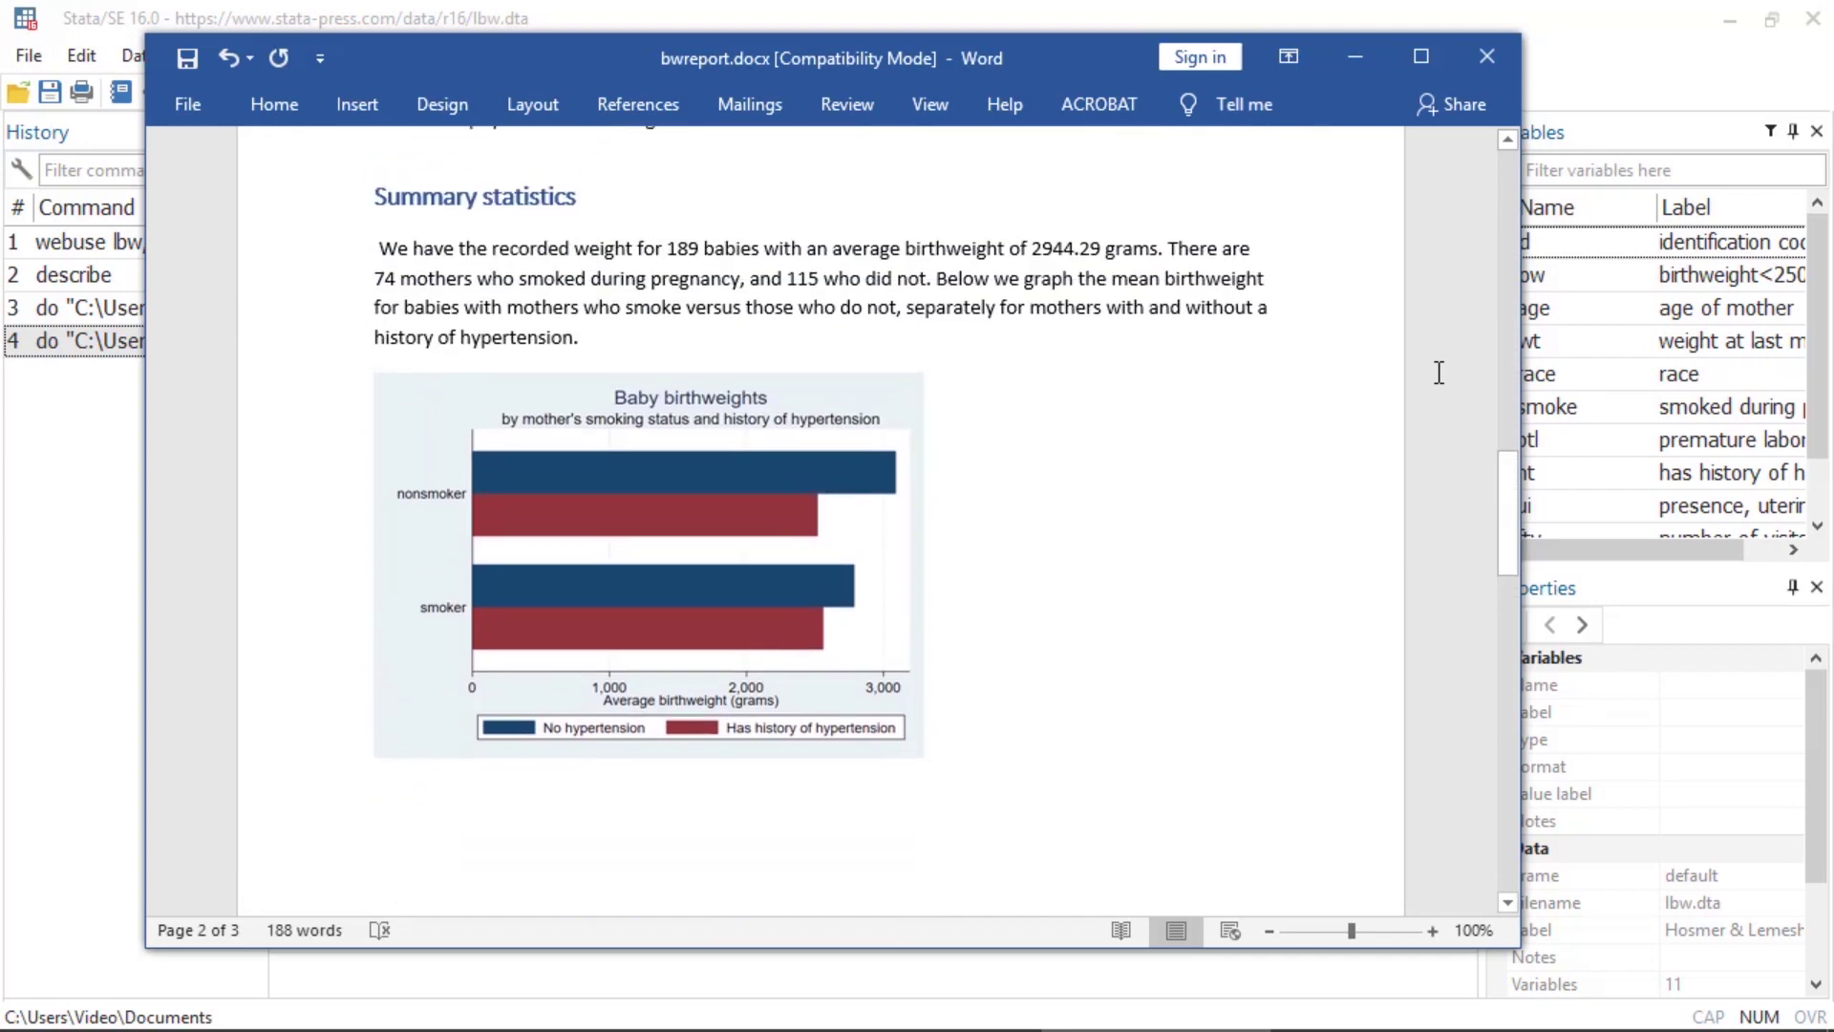
scroll(1439, 373, "up", 1)
scroll(1439, 373, "up", 1)
scroll(1439, 373, "down", 1)
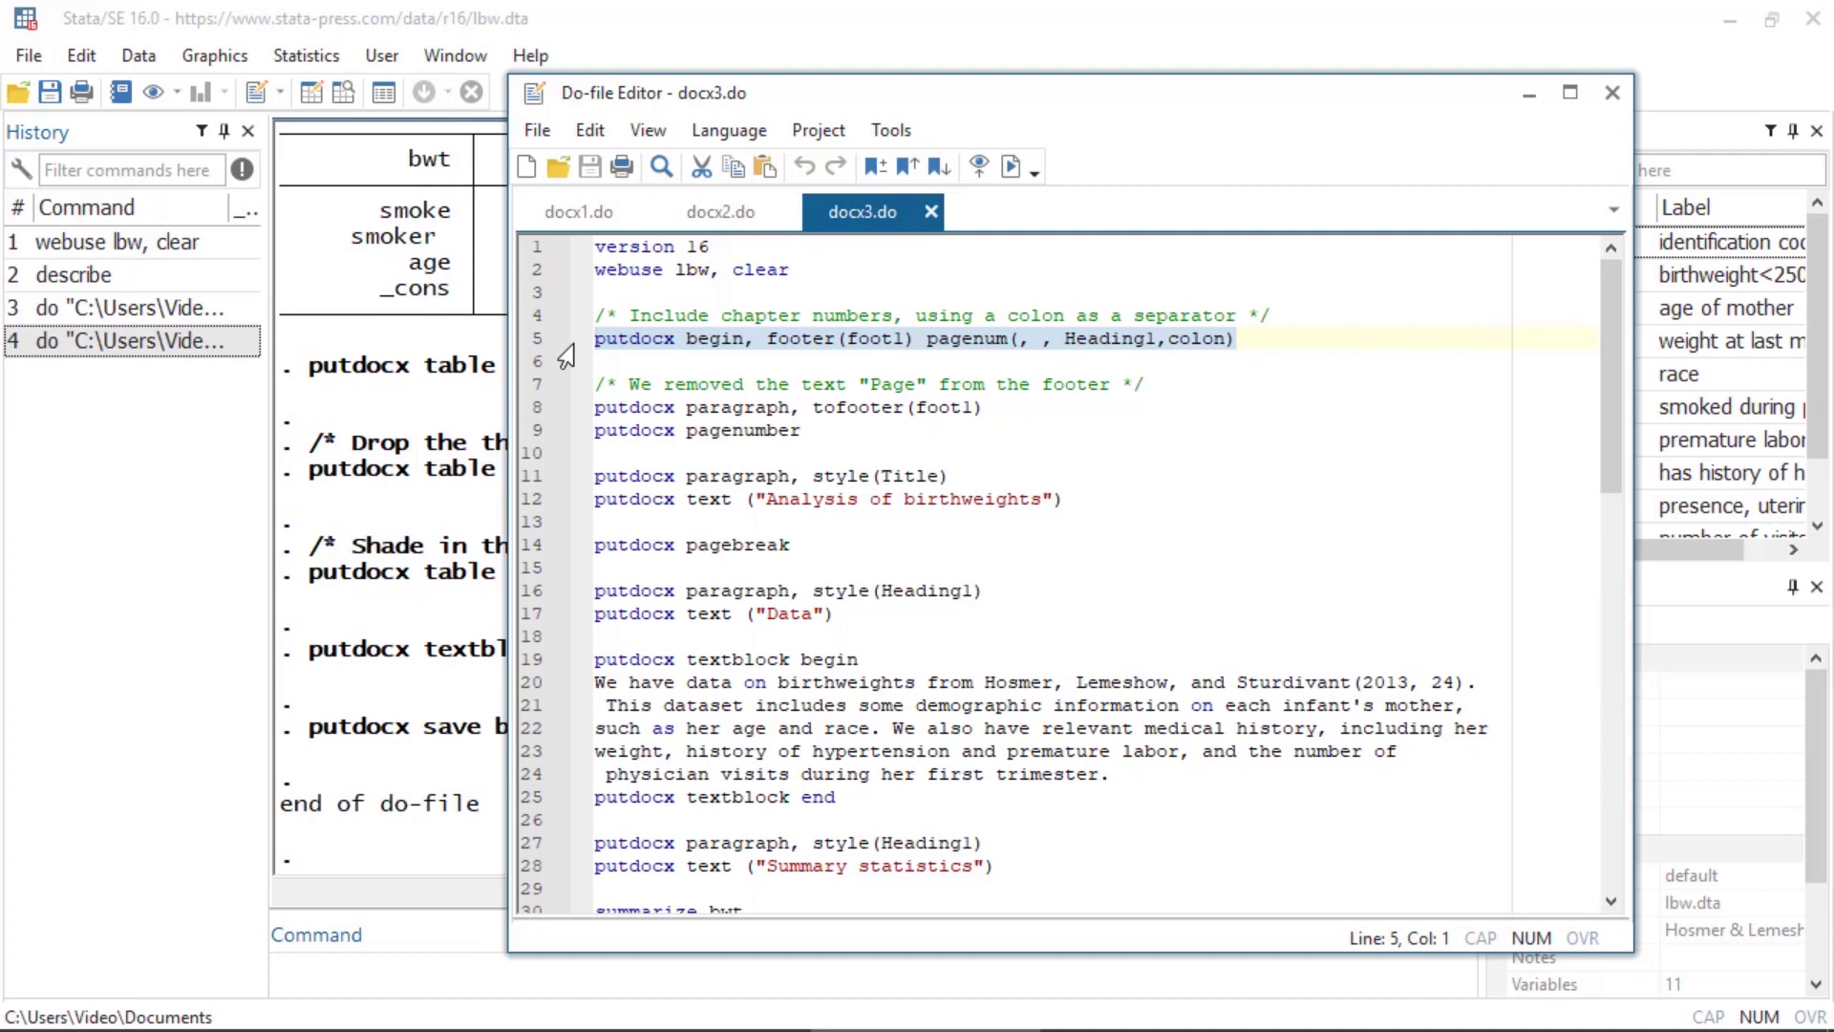
Clear the line selection in docx3.do so the whole file runs.
left_click(1024, 270)
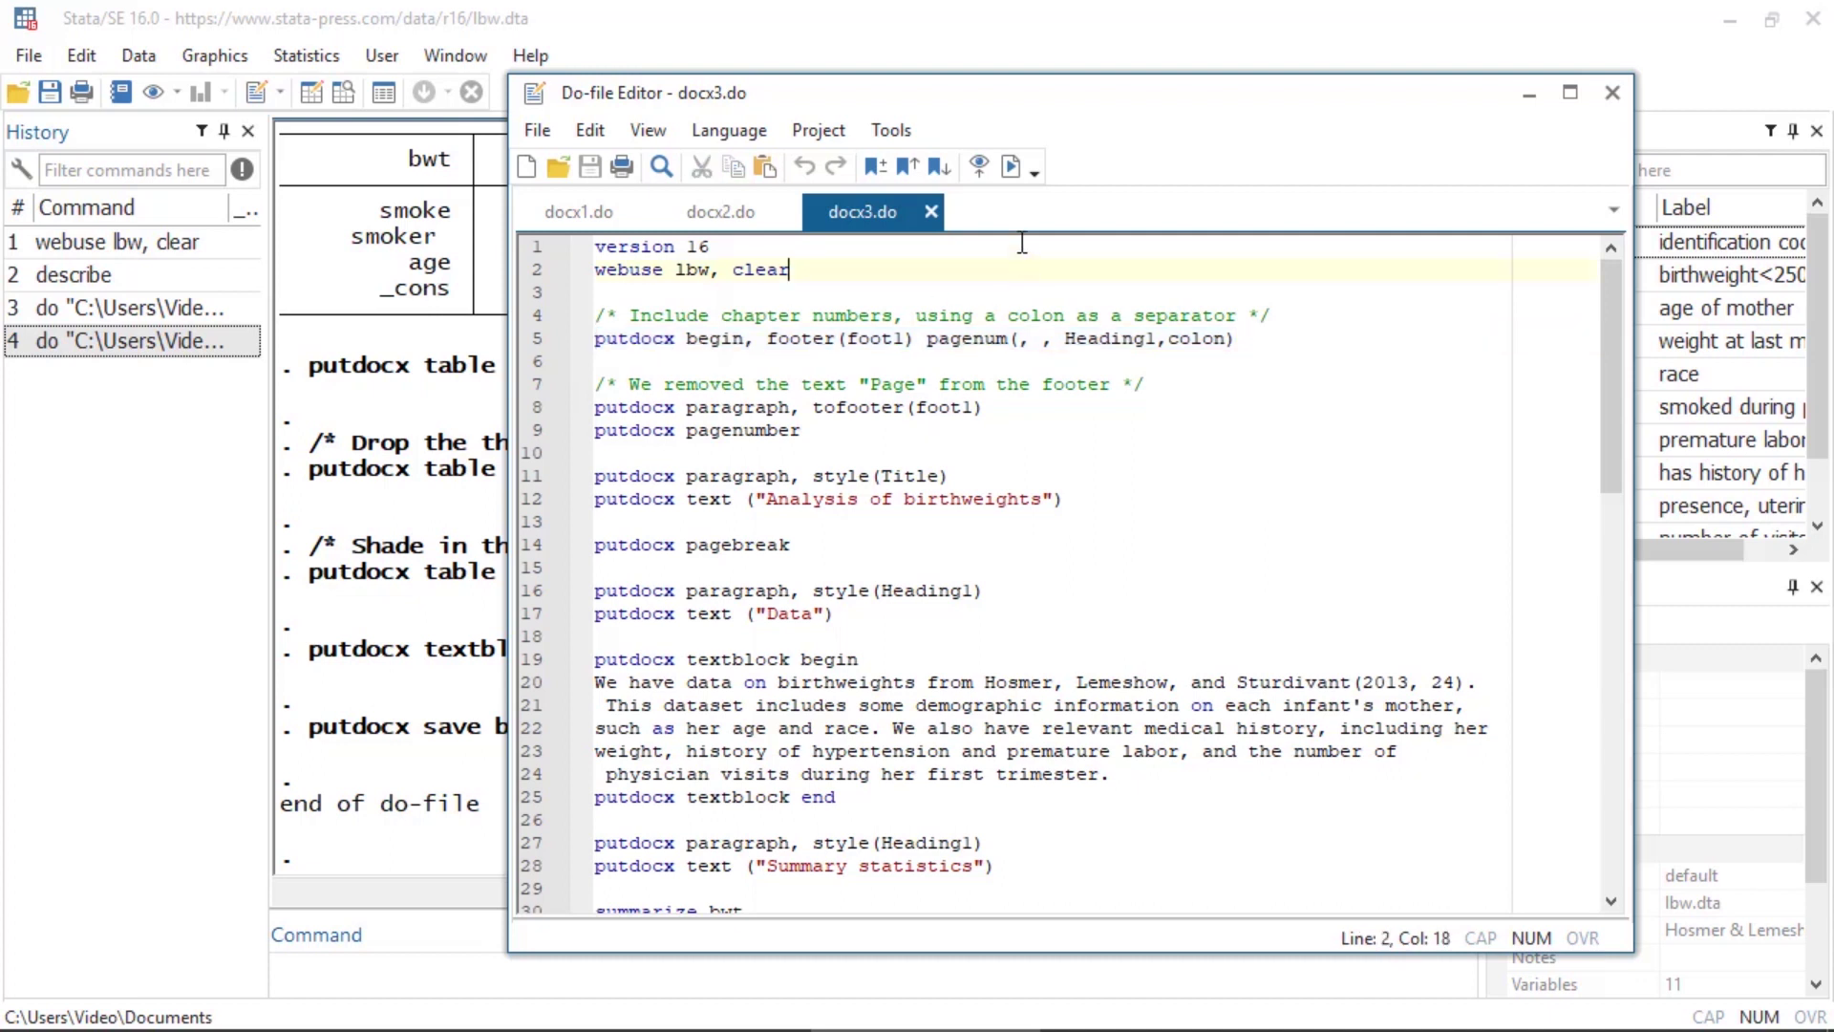
Run docx3.do and scroll through the rebuilt report's pages and footers.
left_click(1011, 169)
scroll(1396, 774, "down", 5)
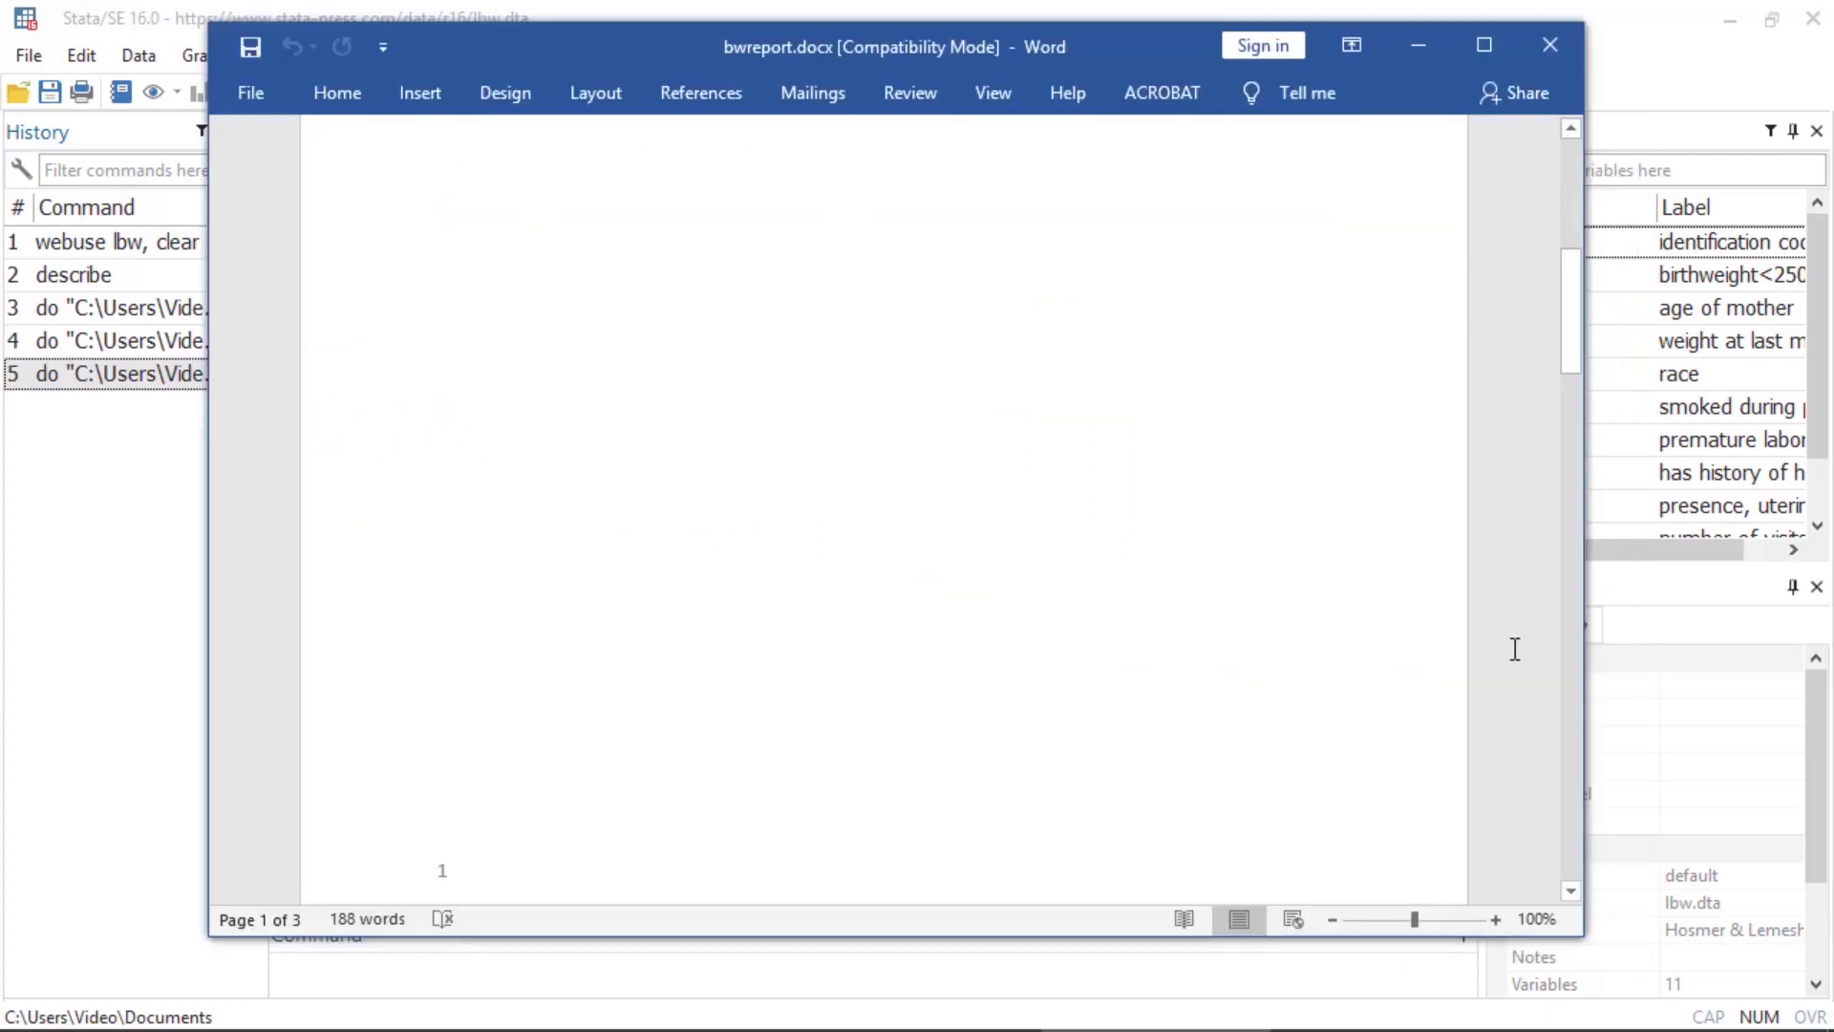
scroll(1514, 648, "down", 7)
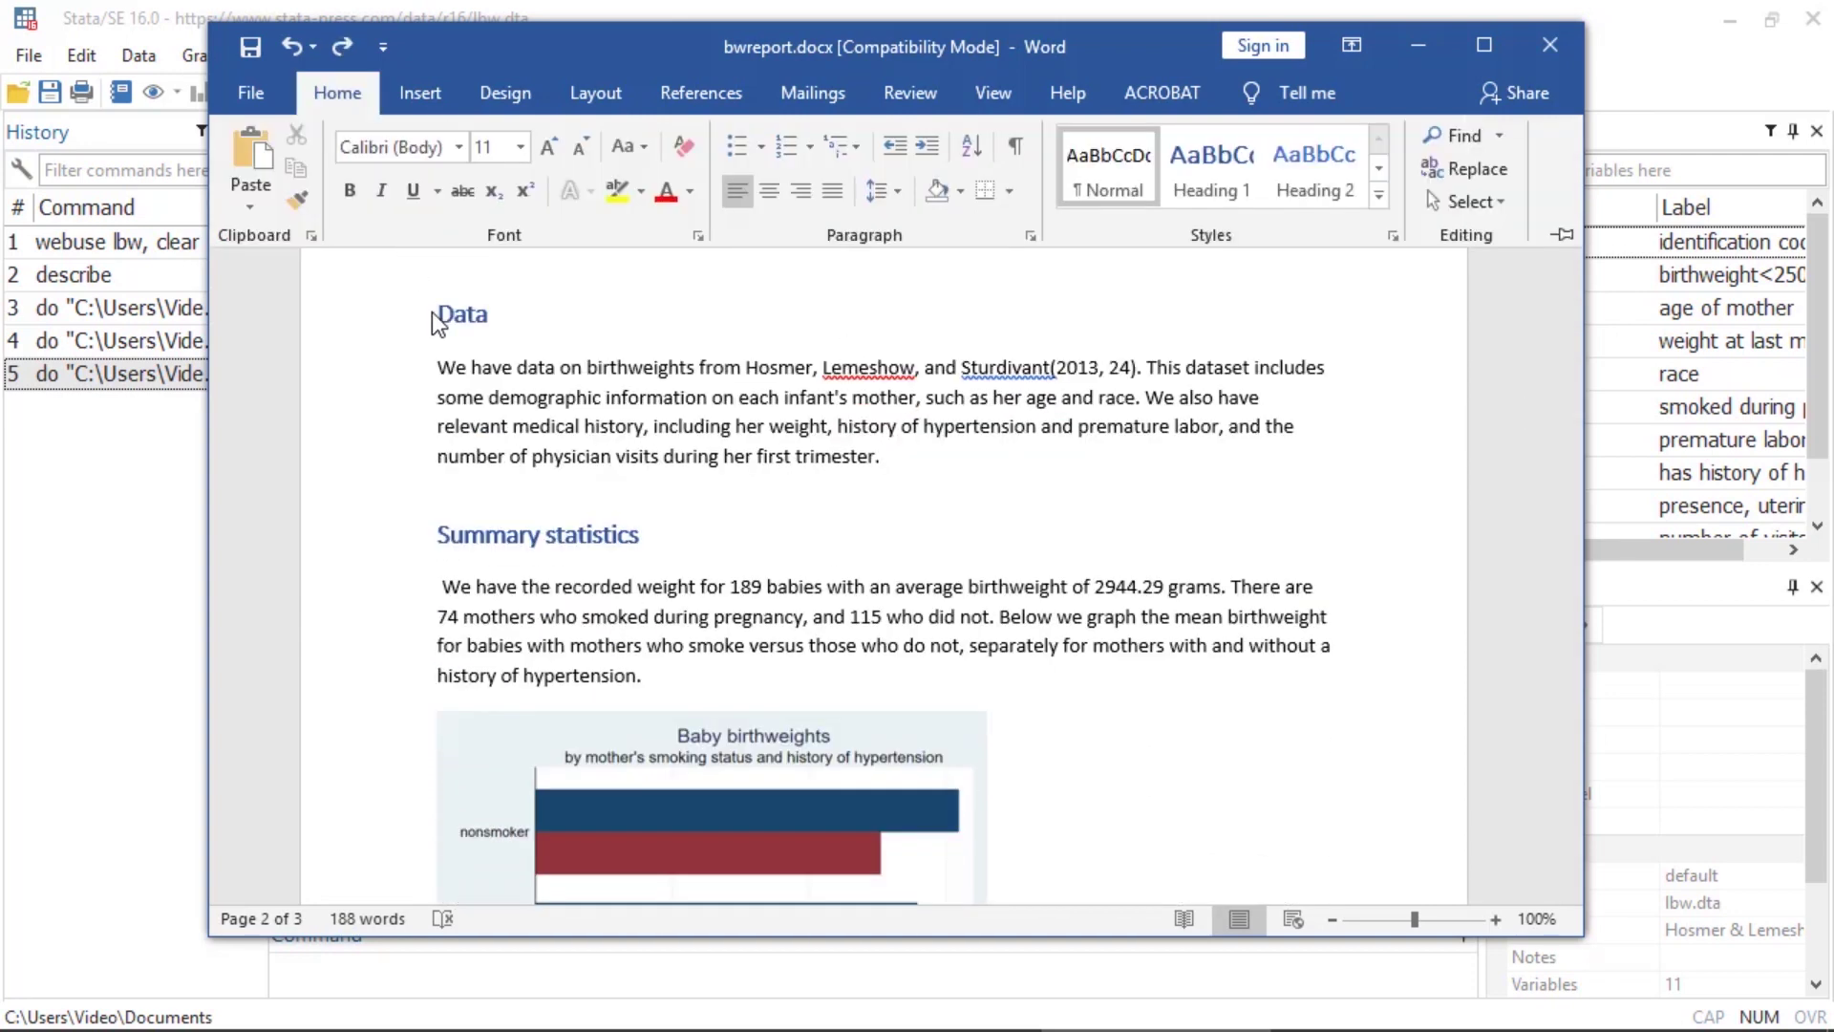
scroll(1479, 523, "down", 3)
scroll(1479, 522, "down", 3)
scroll(1478, 523, "down", 3)
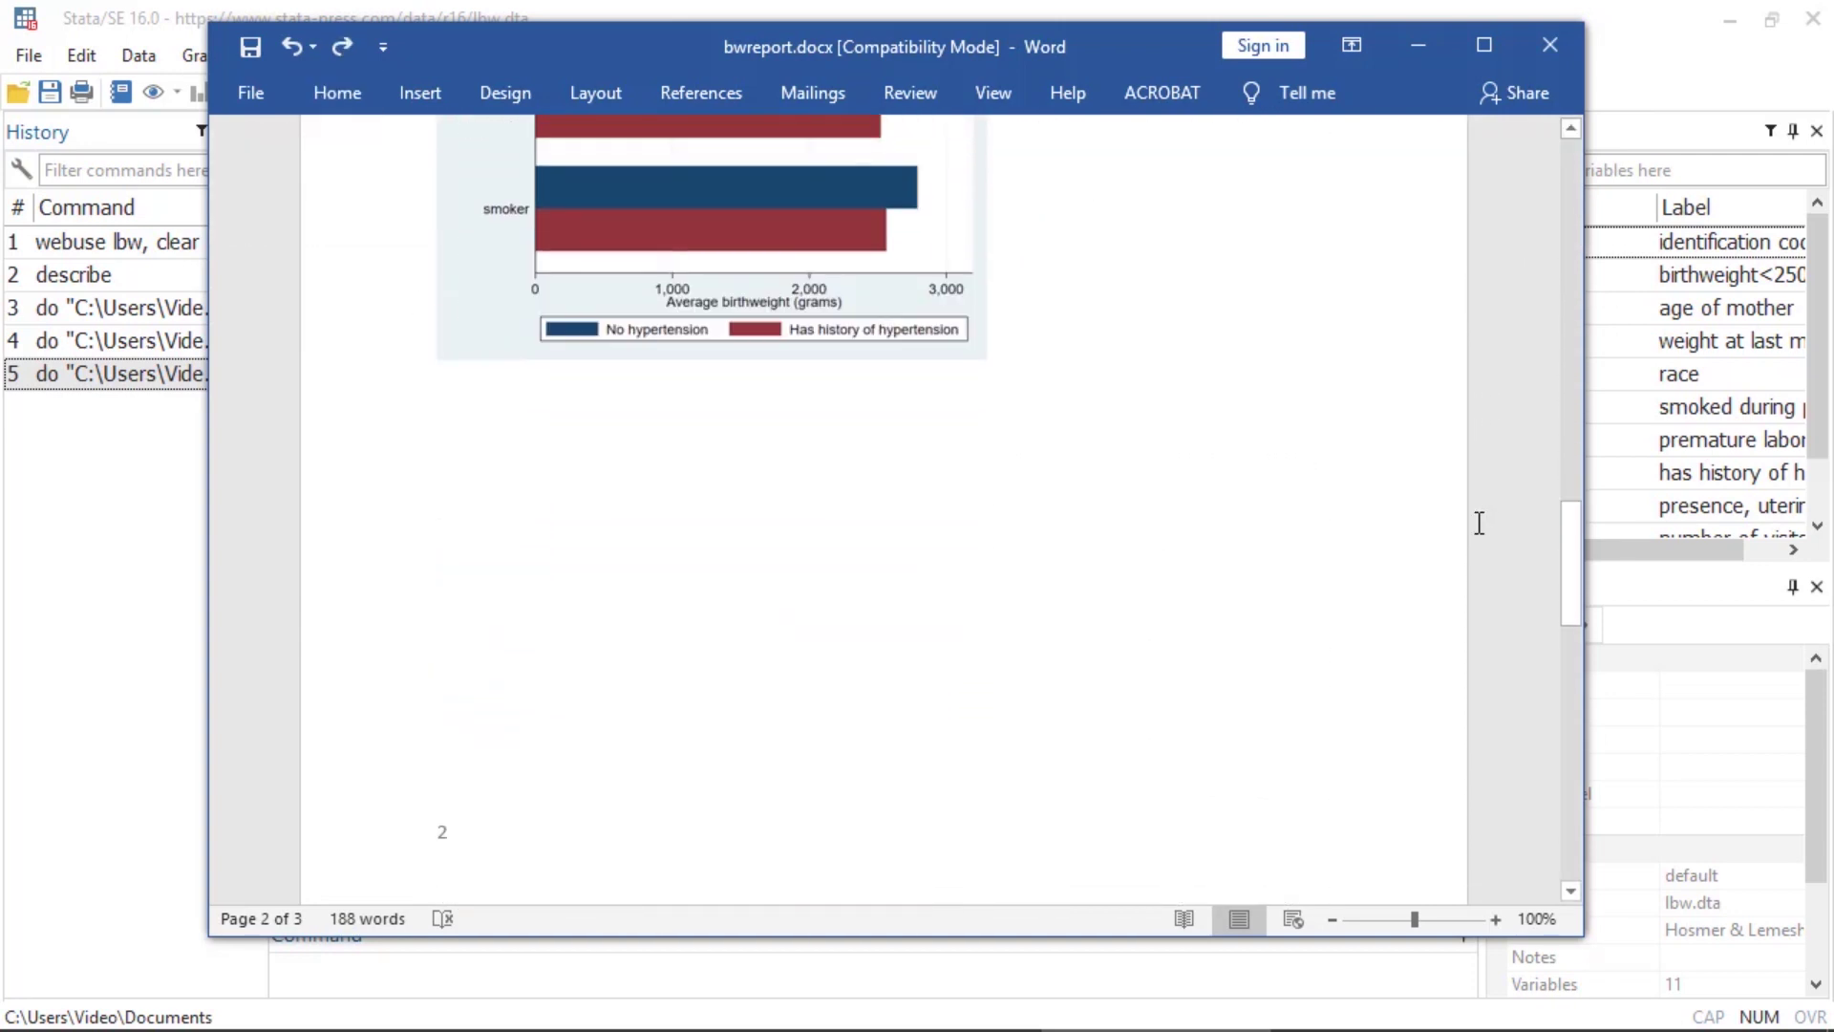
scroll(1479, 522, "up", 3)
scroll(1479, 522, "up", 4)
scroll(1471, 468, "up", 2)
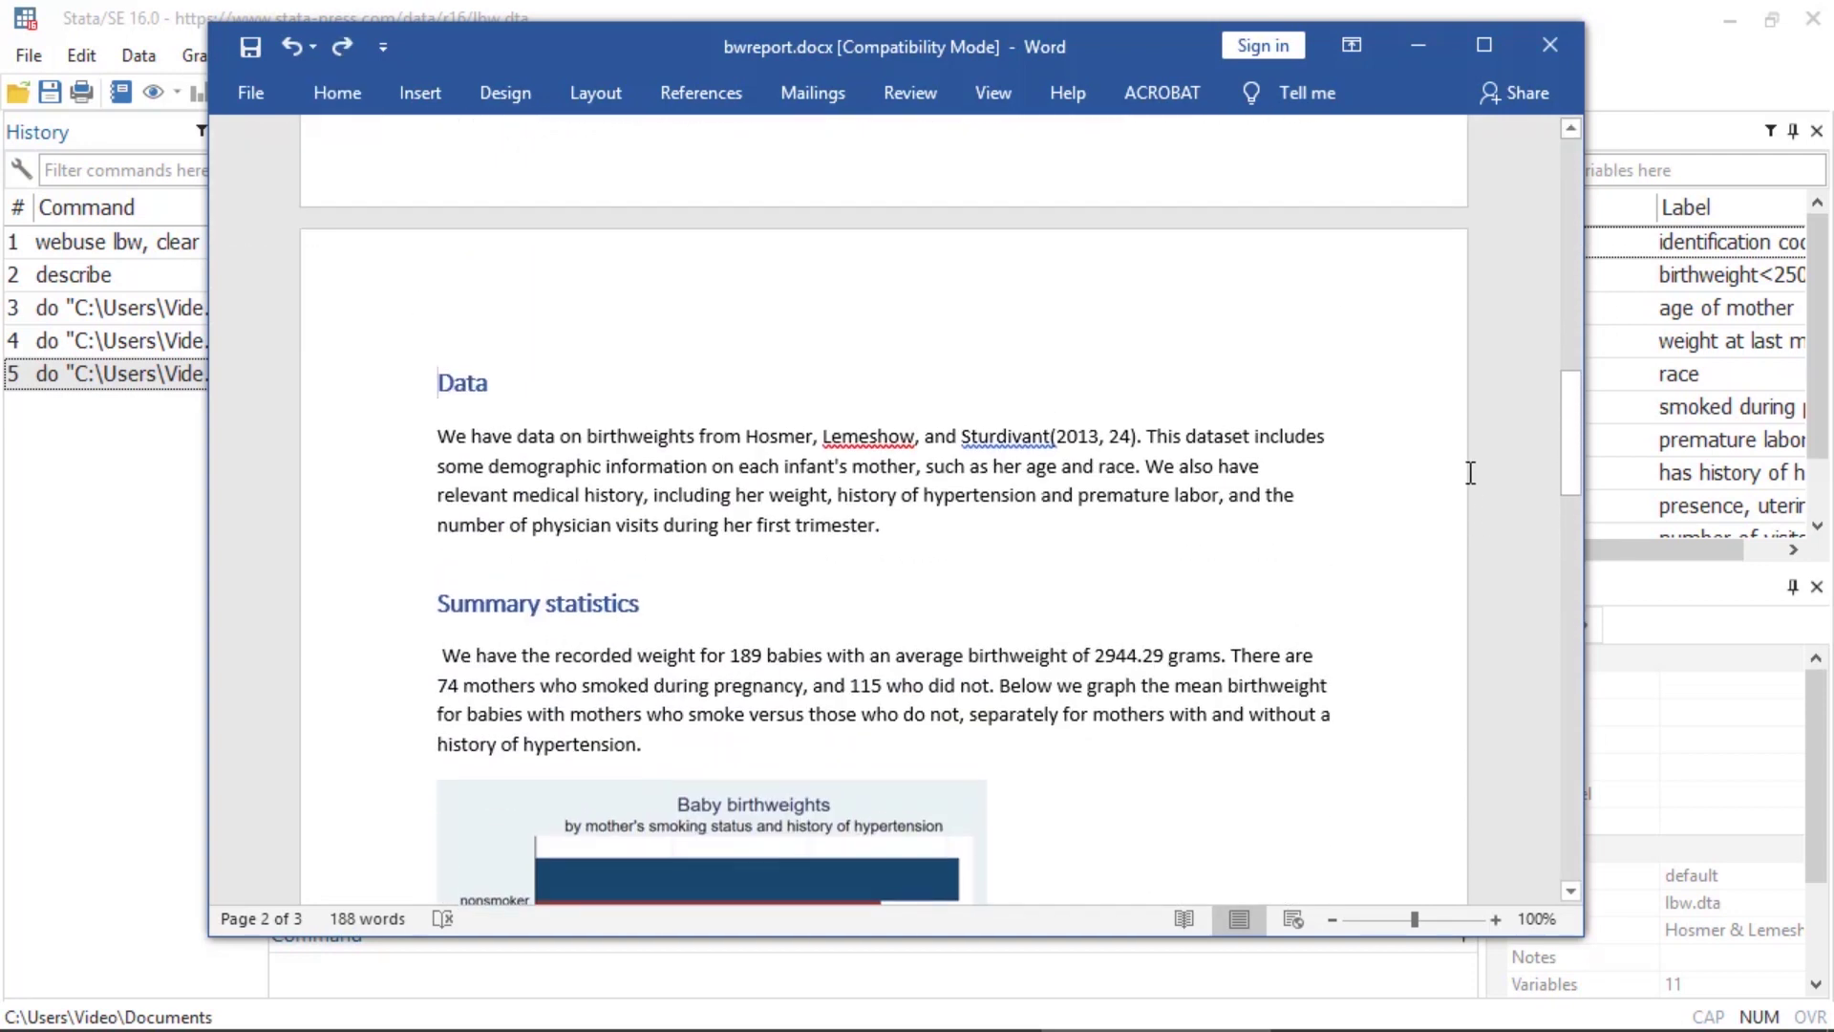
Number the headings with the I. Heading 1 multilevel list and check the II:2 footer.
left_click(346, 100)
left_click(852, 143)
mouse_move(881, 564)
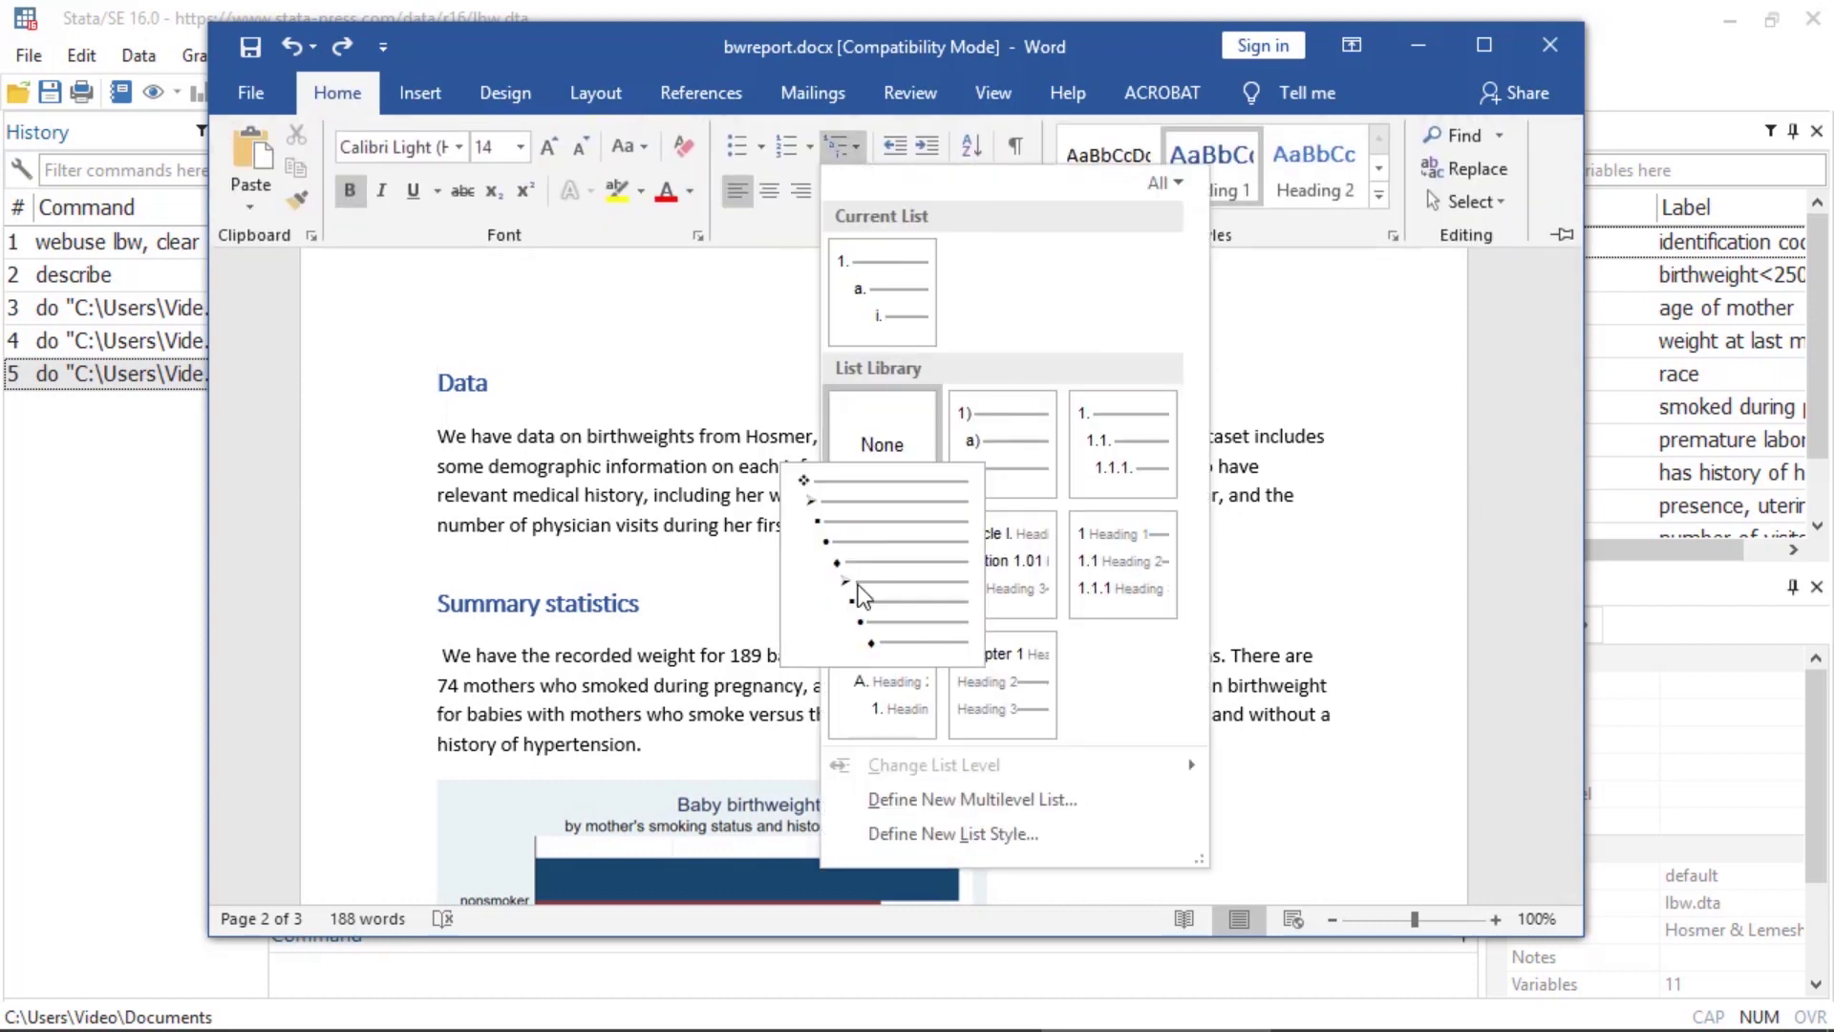
left_click(867, 680)
scroll(1195, 661, "down", 1)
scroll(1194, 661, "down", 3)
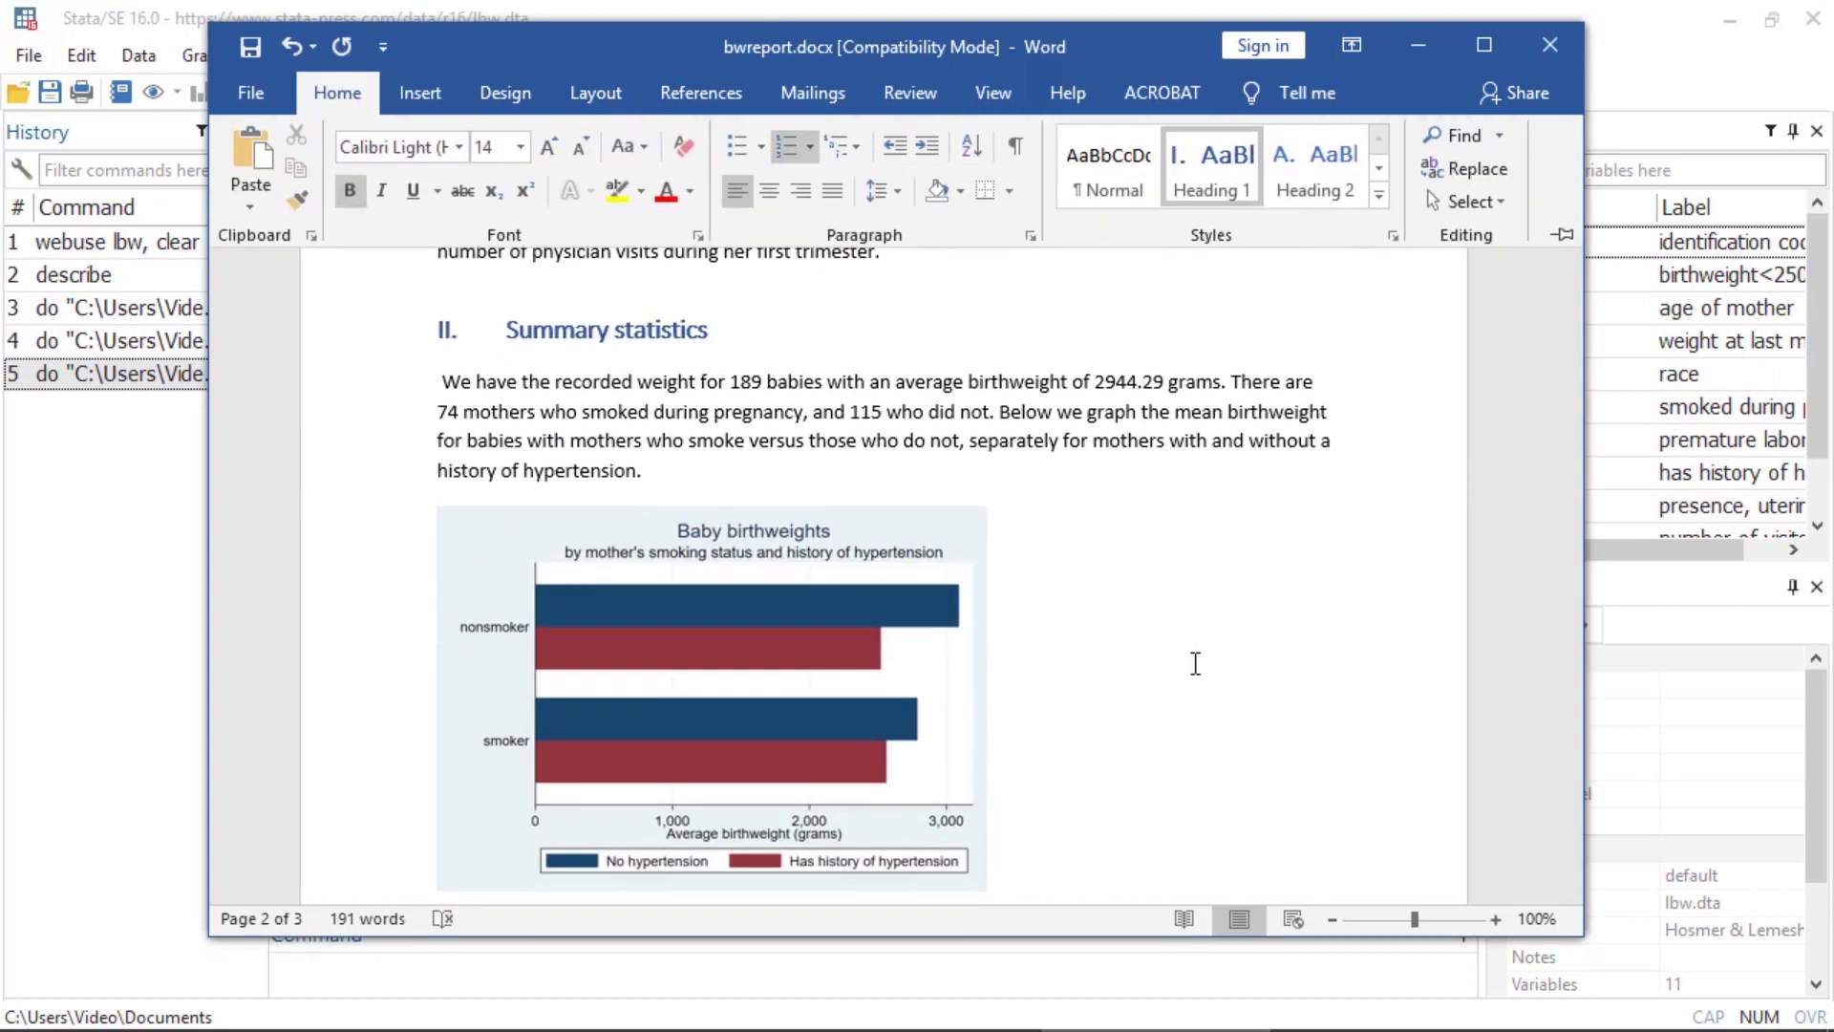
scroll(1195, 663, "down", 6)
scroll(1195, 663, "down", 1)
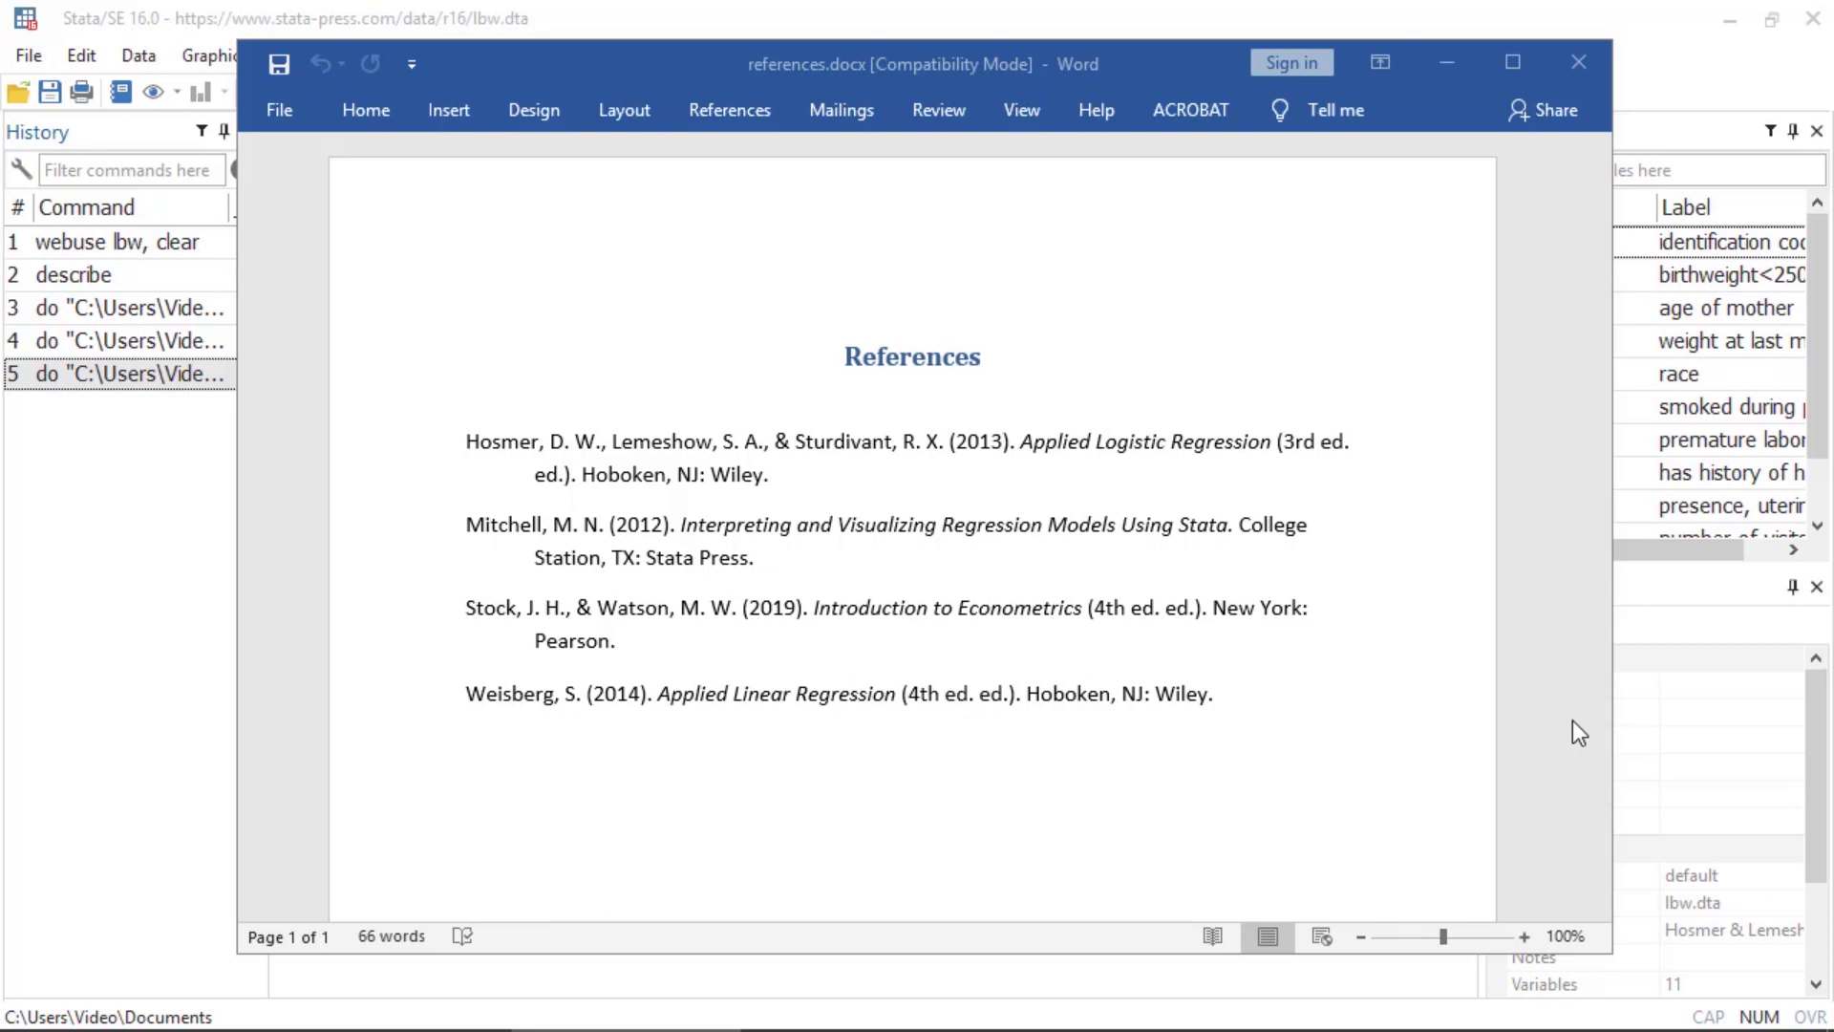
Scroll references.docx down to its 'References 1' footer.
scroll(1572, 720, "down", 3)
scroll(1561, 736, "down", 3)
scroll(1557, 738, "down", 2)
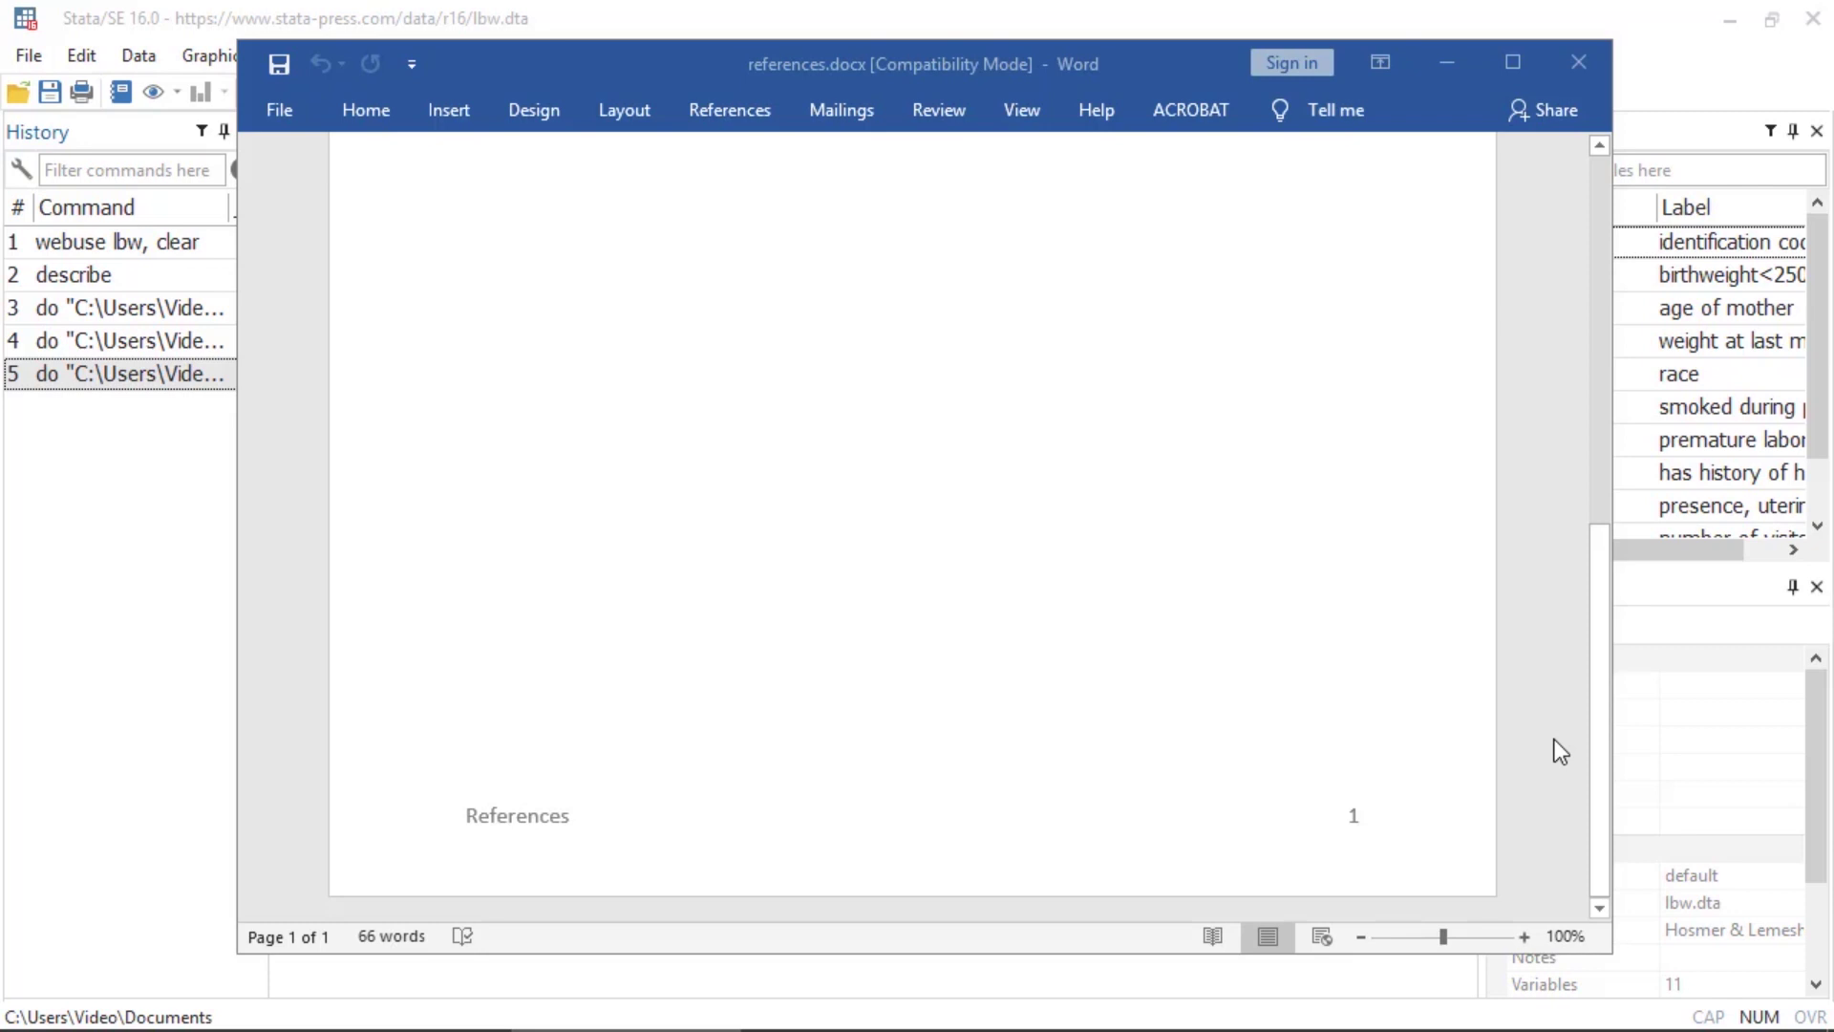
Add and run 'putdocx append bwreport references, saving(report) pagebreak' at the end of docx3.do.
left_click(1448, 62)
key("Return")
type("put")
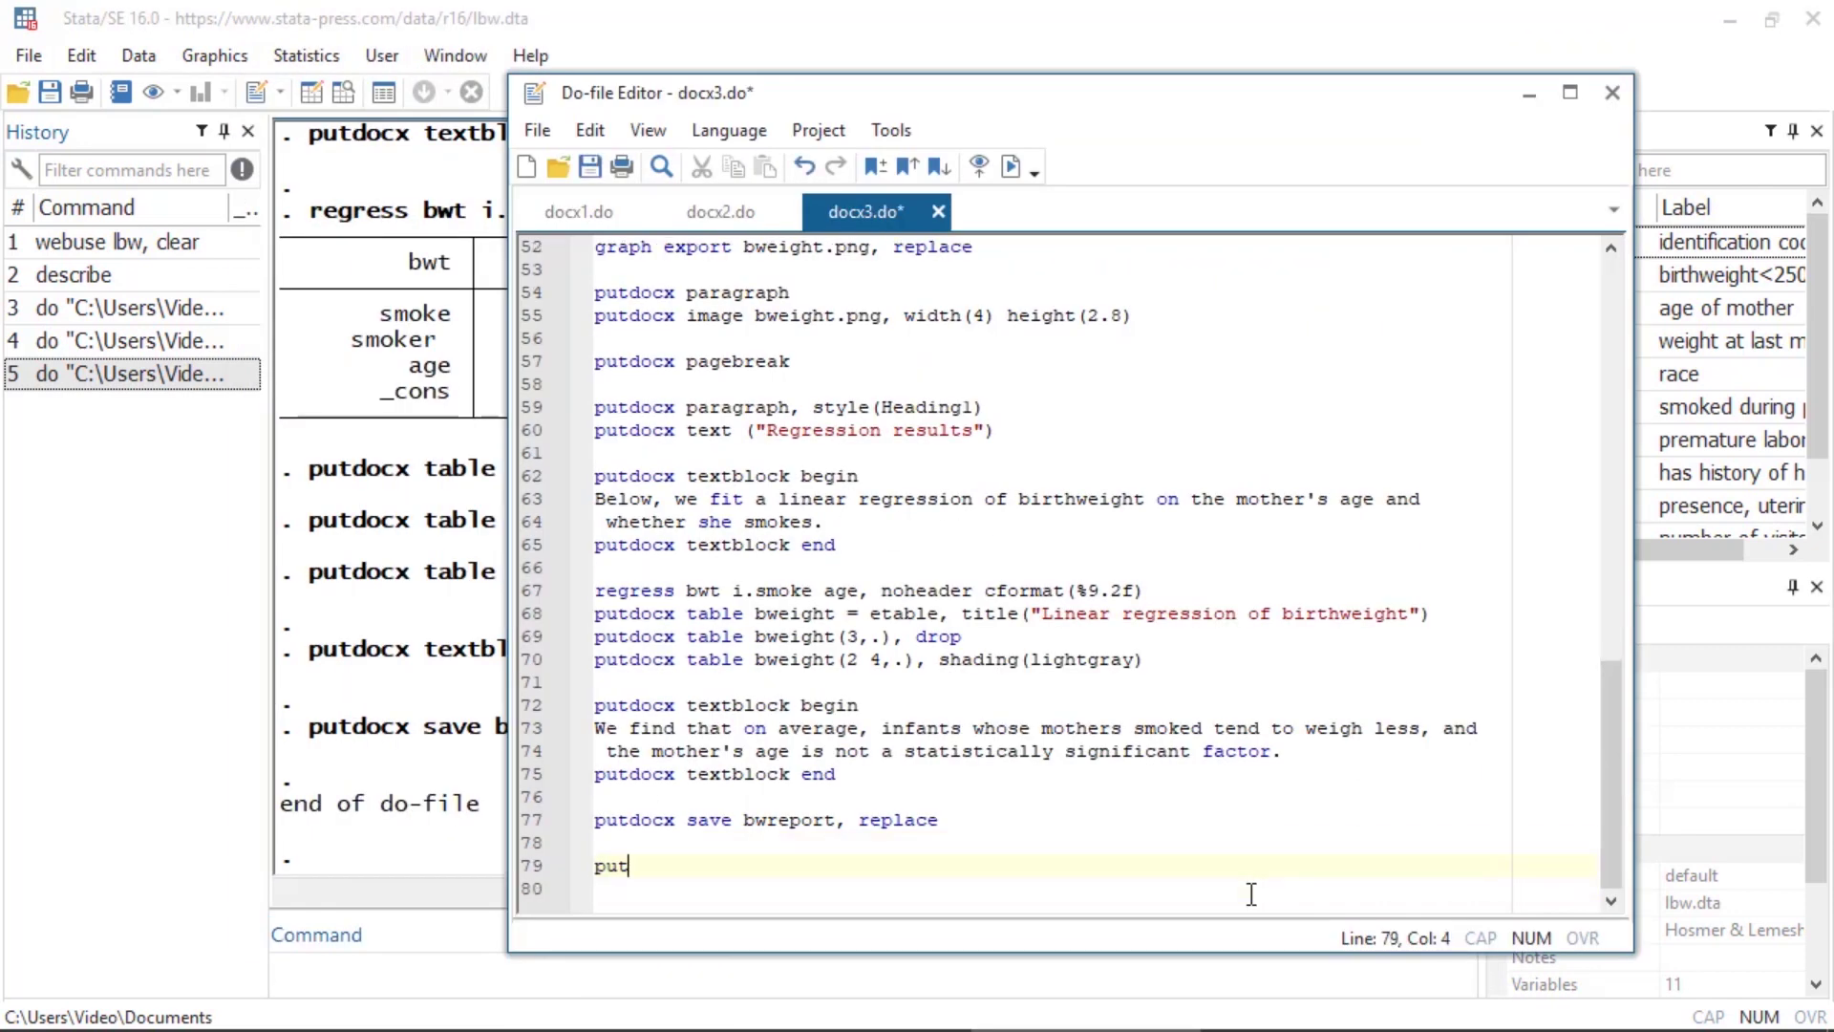
type("docx append")
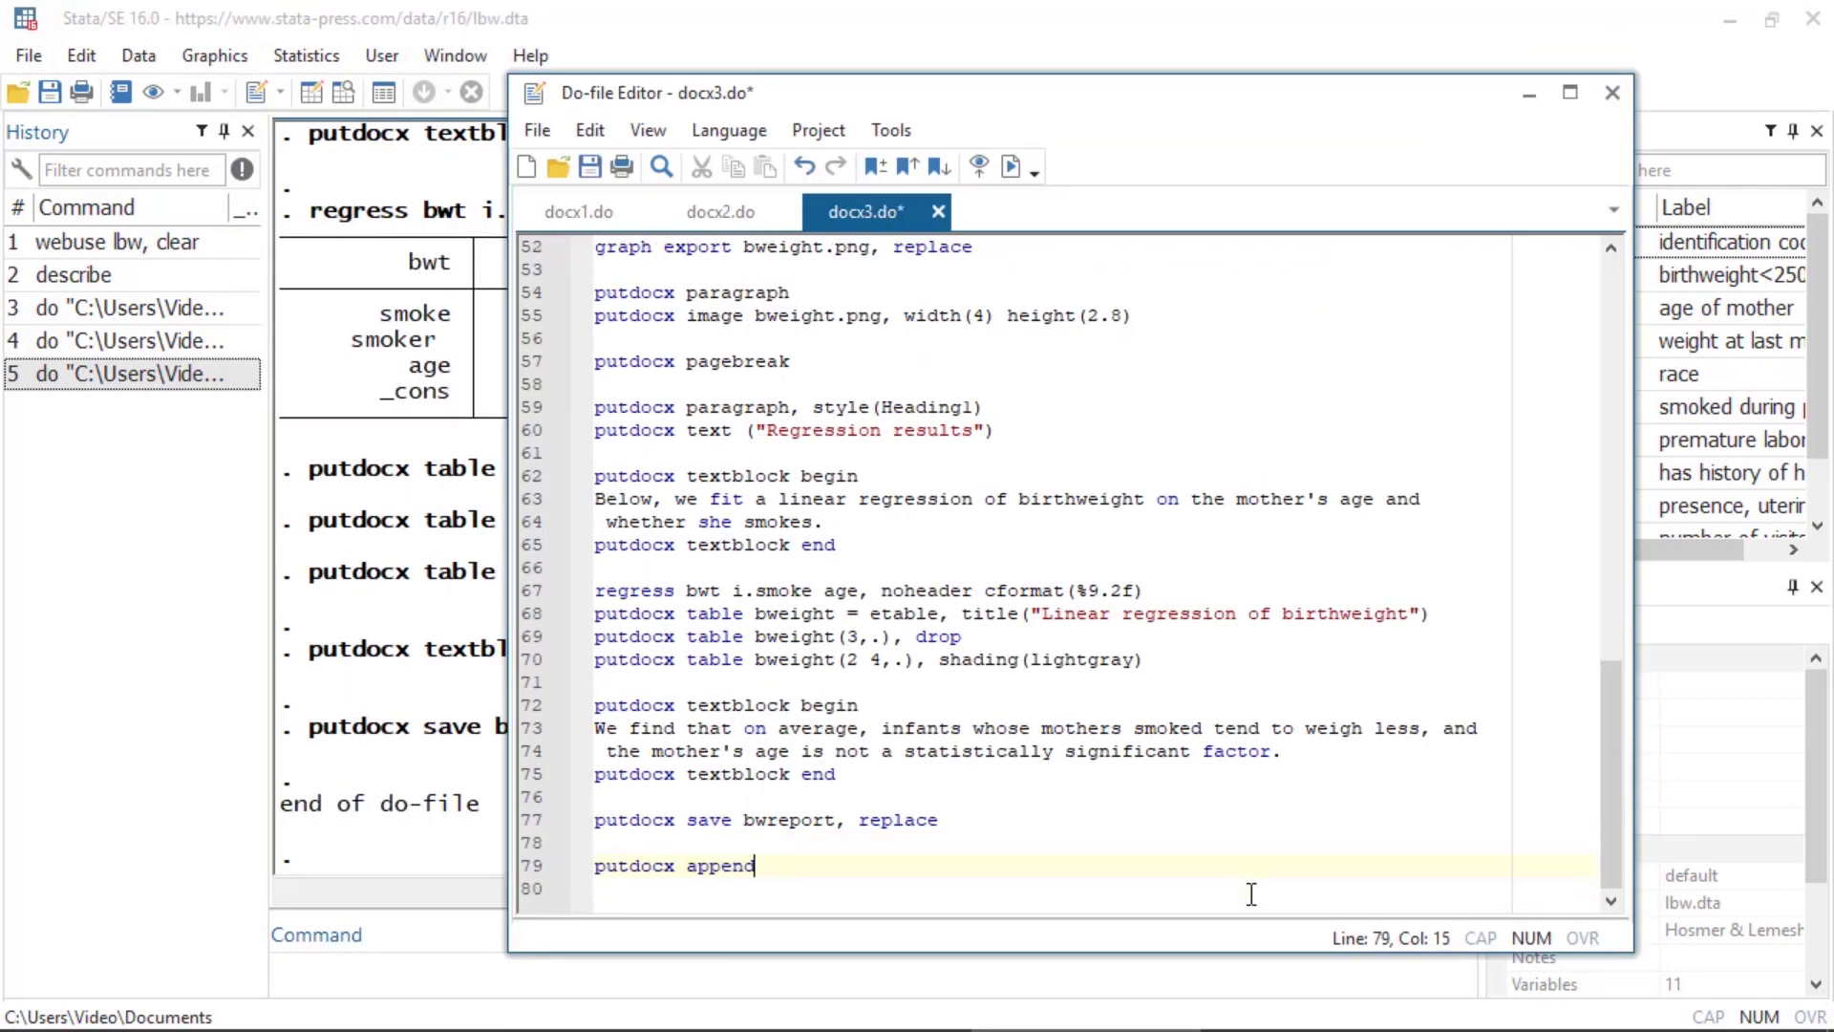
type(" bwreport references, saving(report) pagebreak")
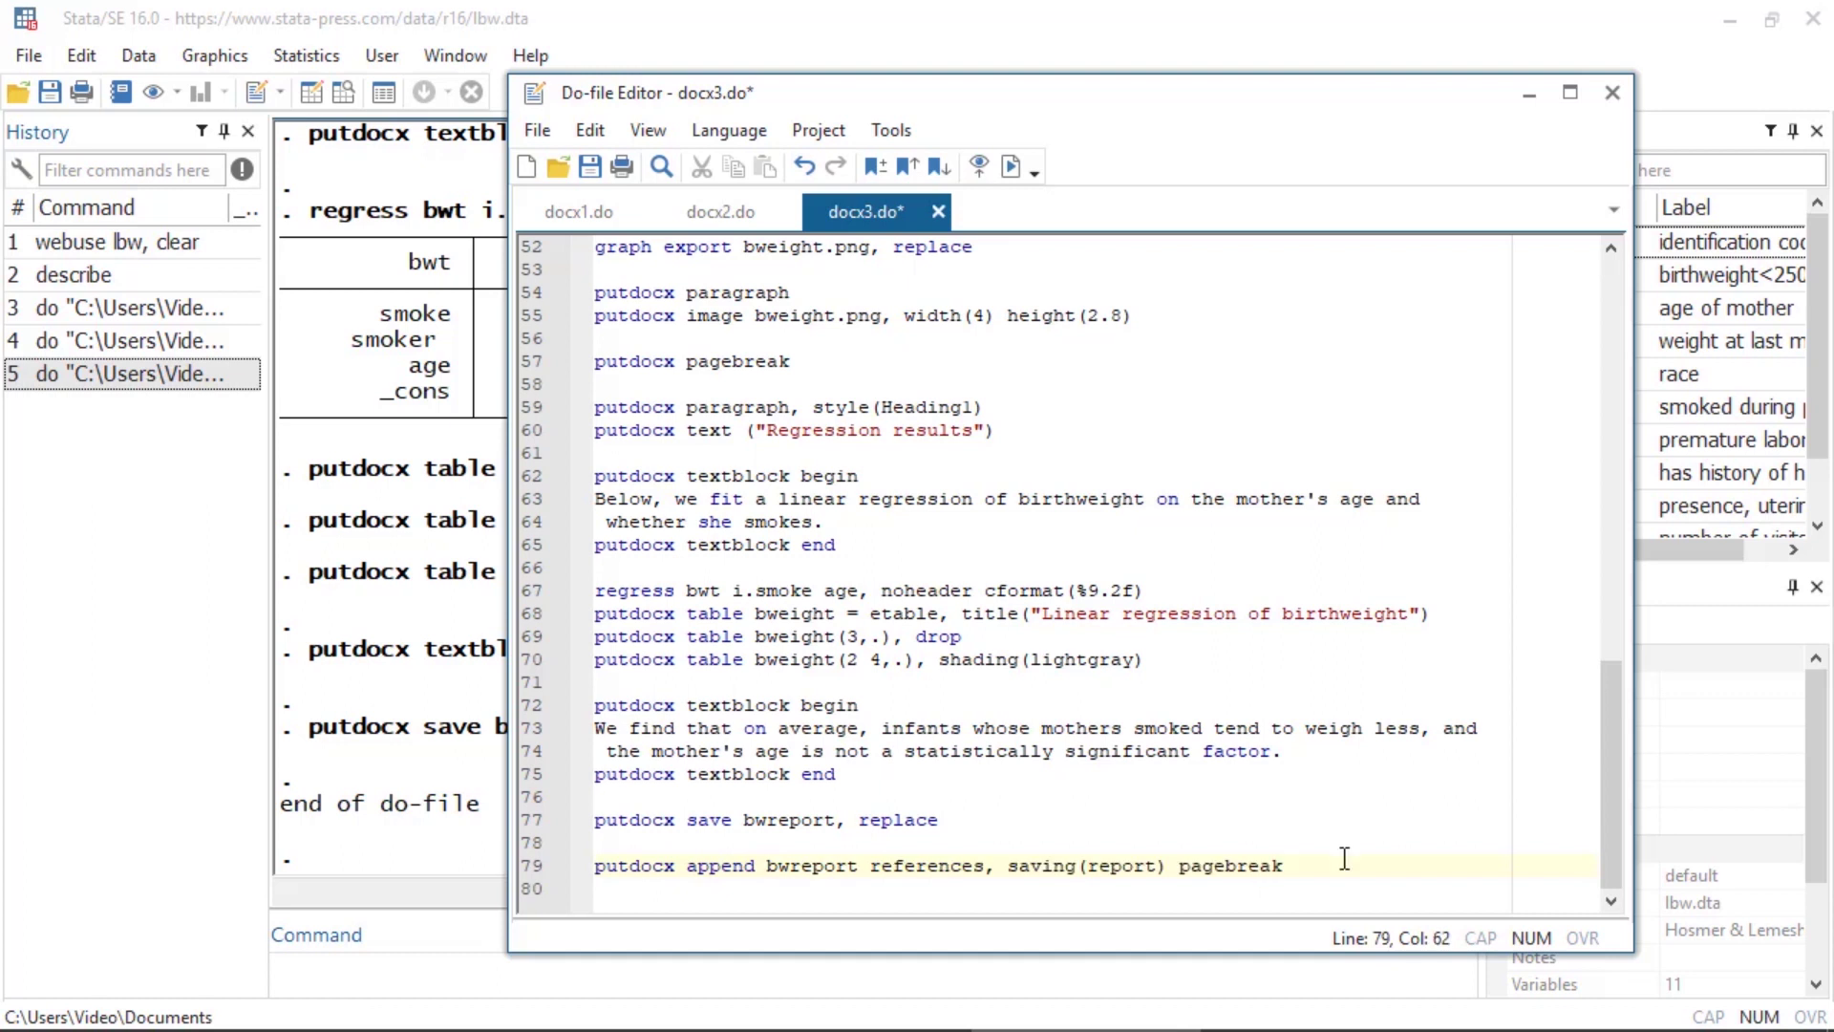
left_click_drag(1295, 866, 570, 886)
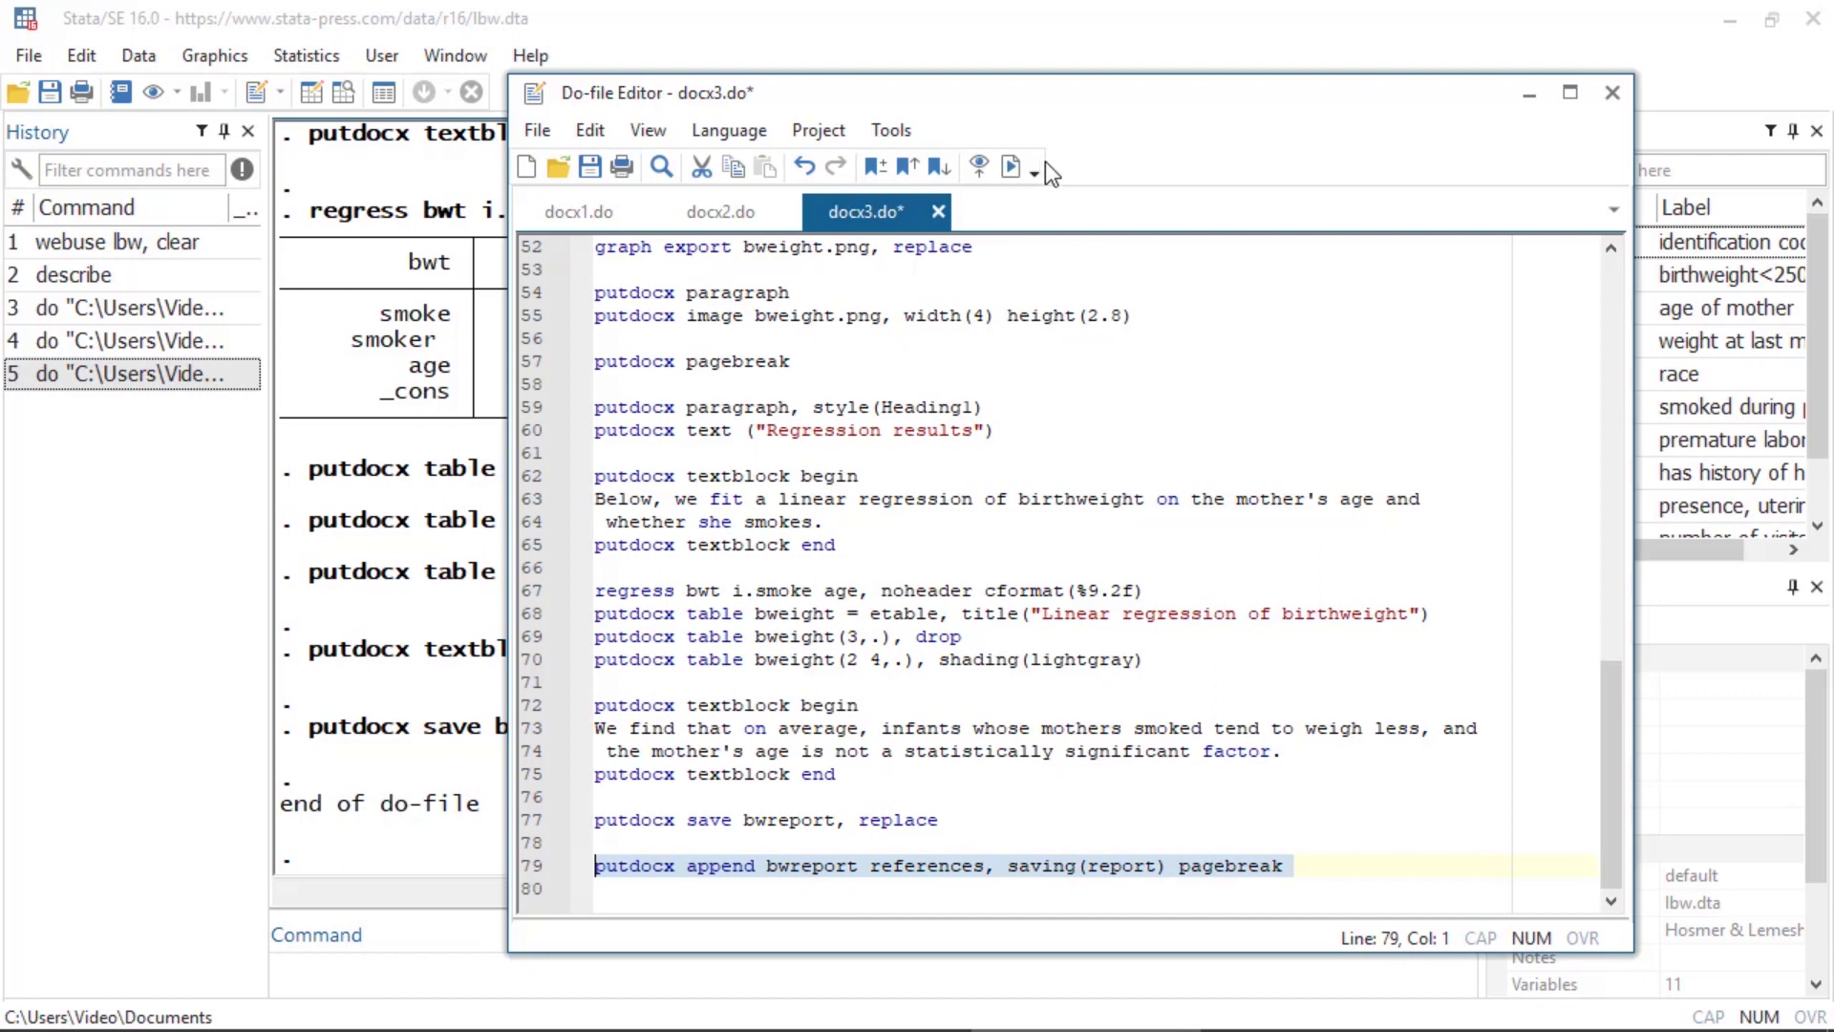
left_click(1011, 166)
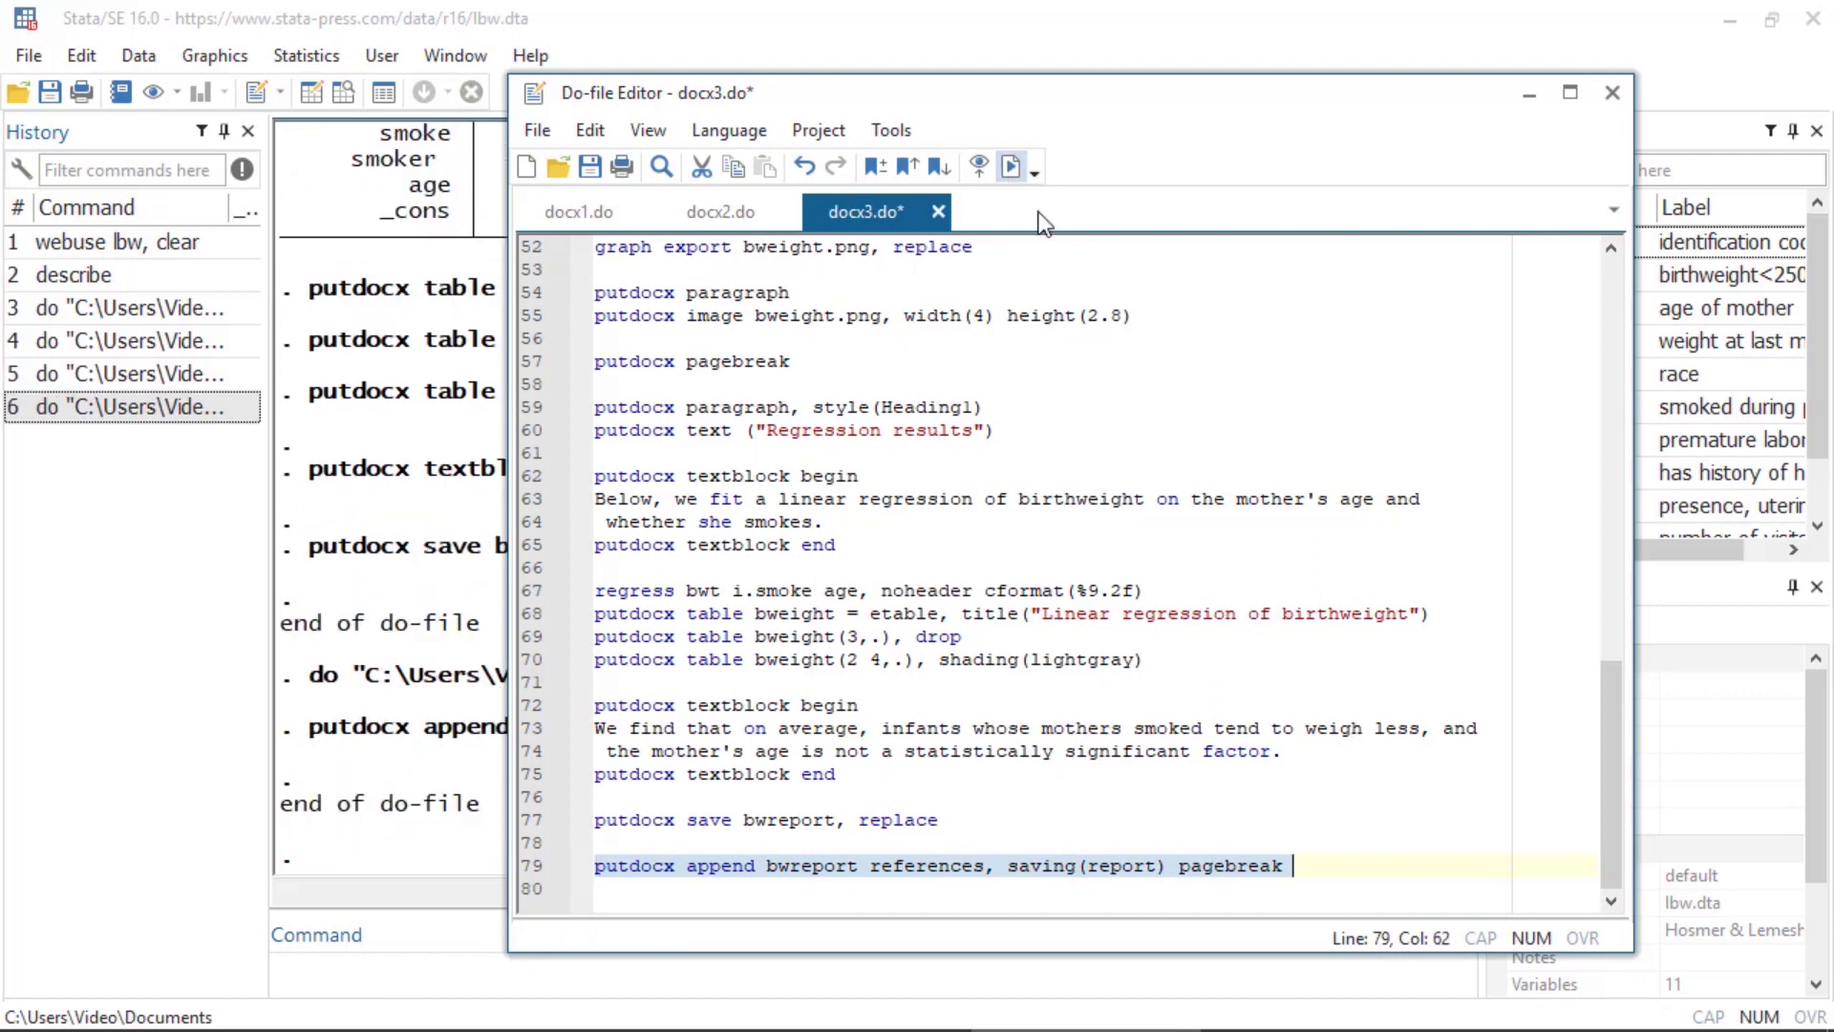
Minimize the Do-file Editor and check report.docx's appended references on page 4, footer 4.
left_click(1529, 92)
scroll(1529, 477, "down", 5)
scroll(1528, 478, "down", 3)
scroll(1530, 477, "down", 5)
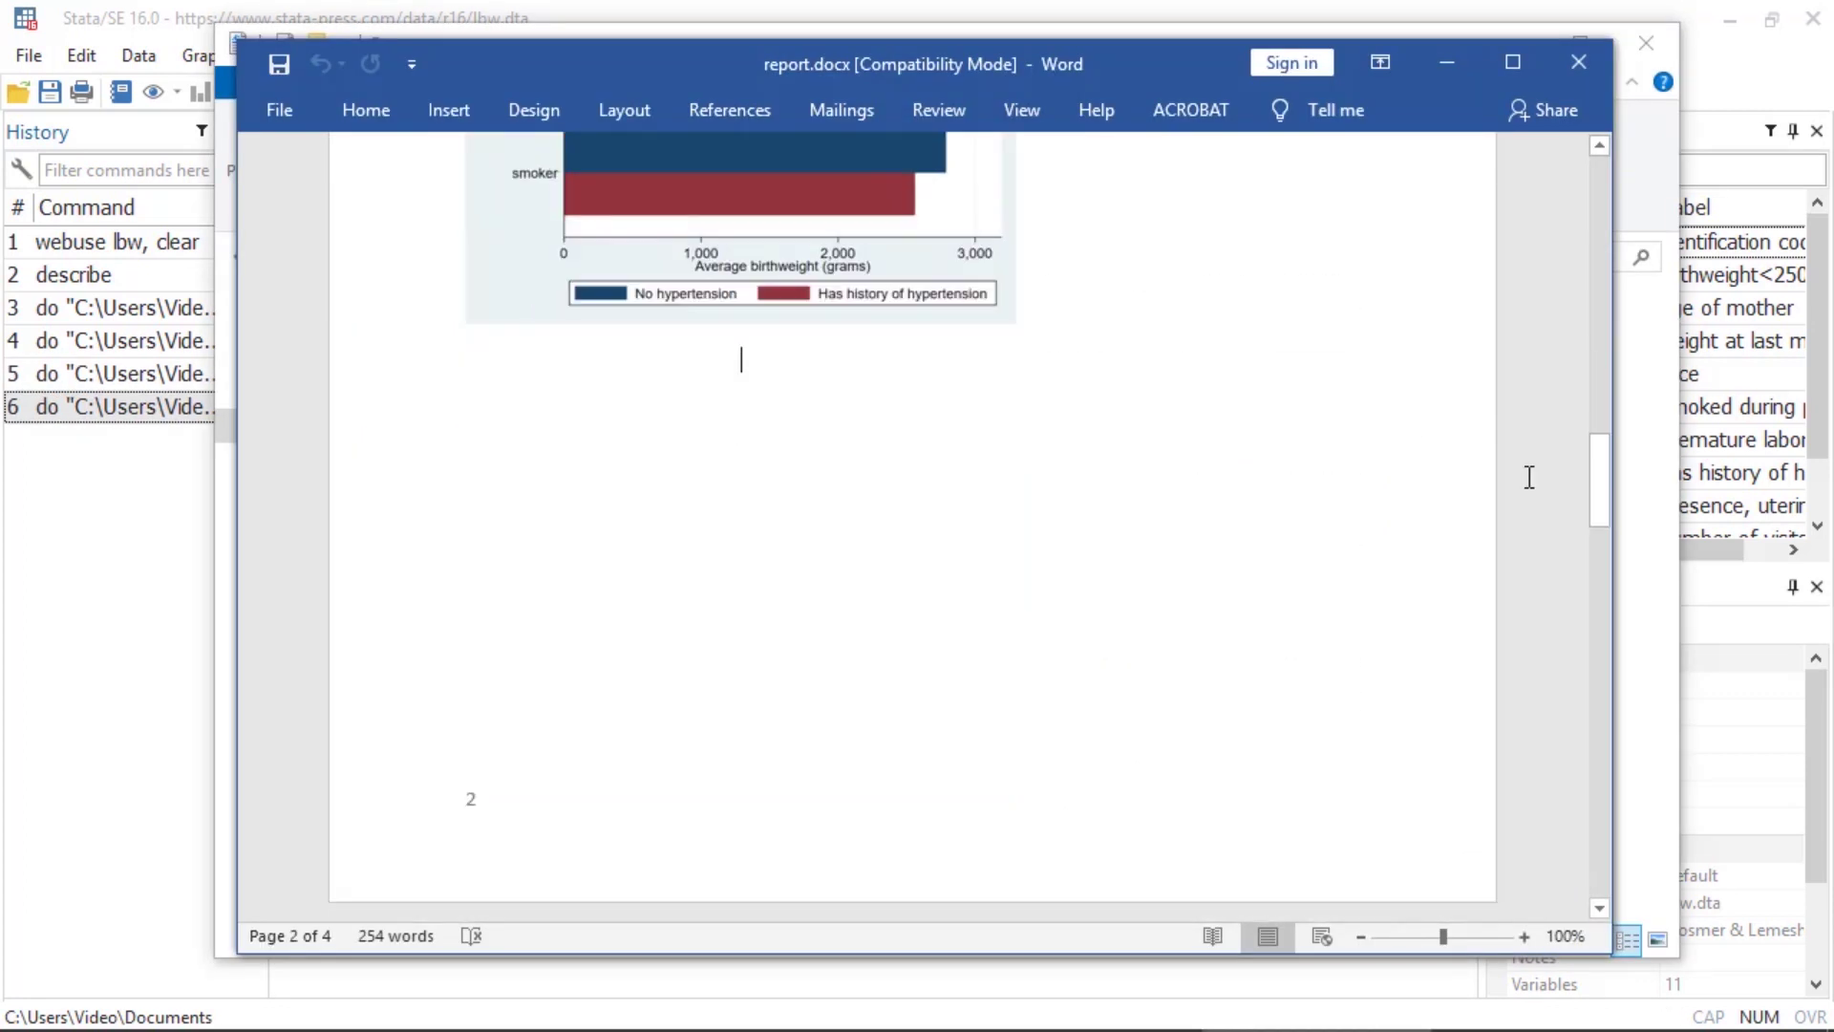
scroll(1530, 477, "down", 5)
scroll(1529, 477, "down", 3)
scroll(1529, 476, "down", 5)
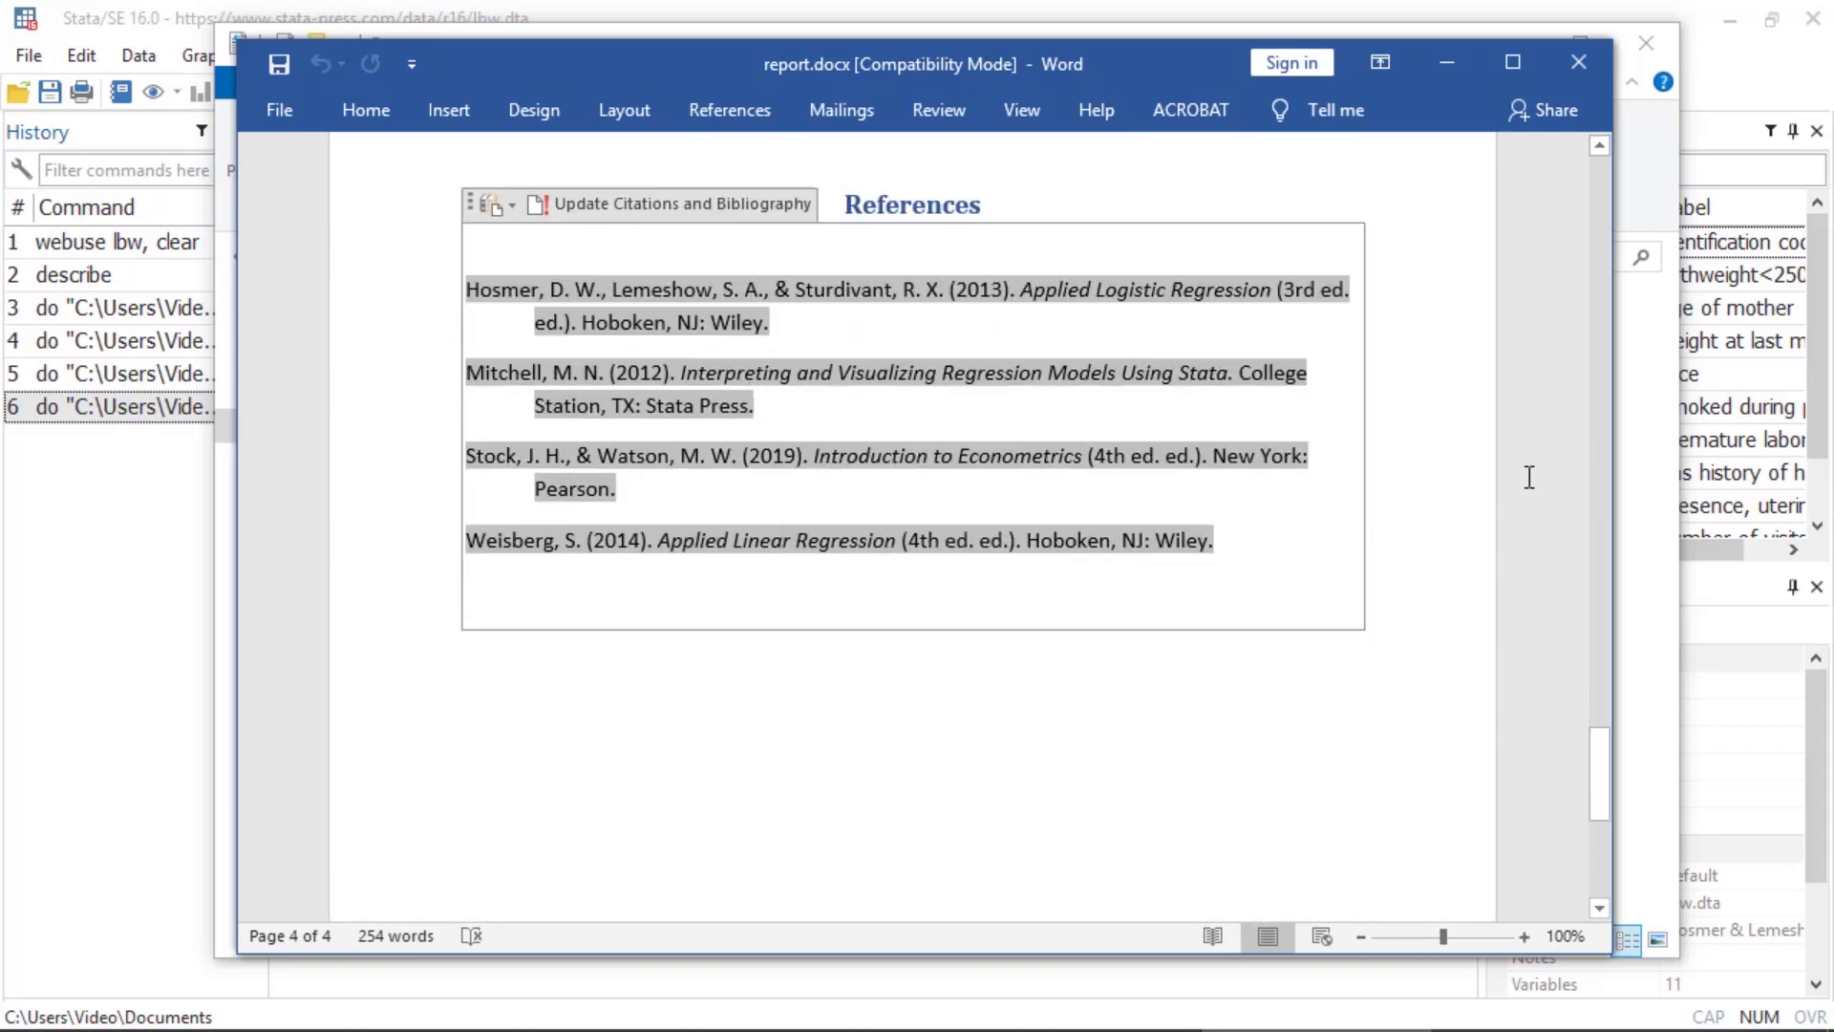
scroll(1530, 476, "down", 3)
scroll(1529, 477, "down", 3)
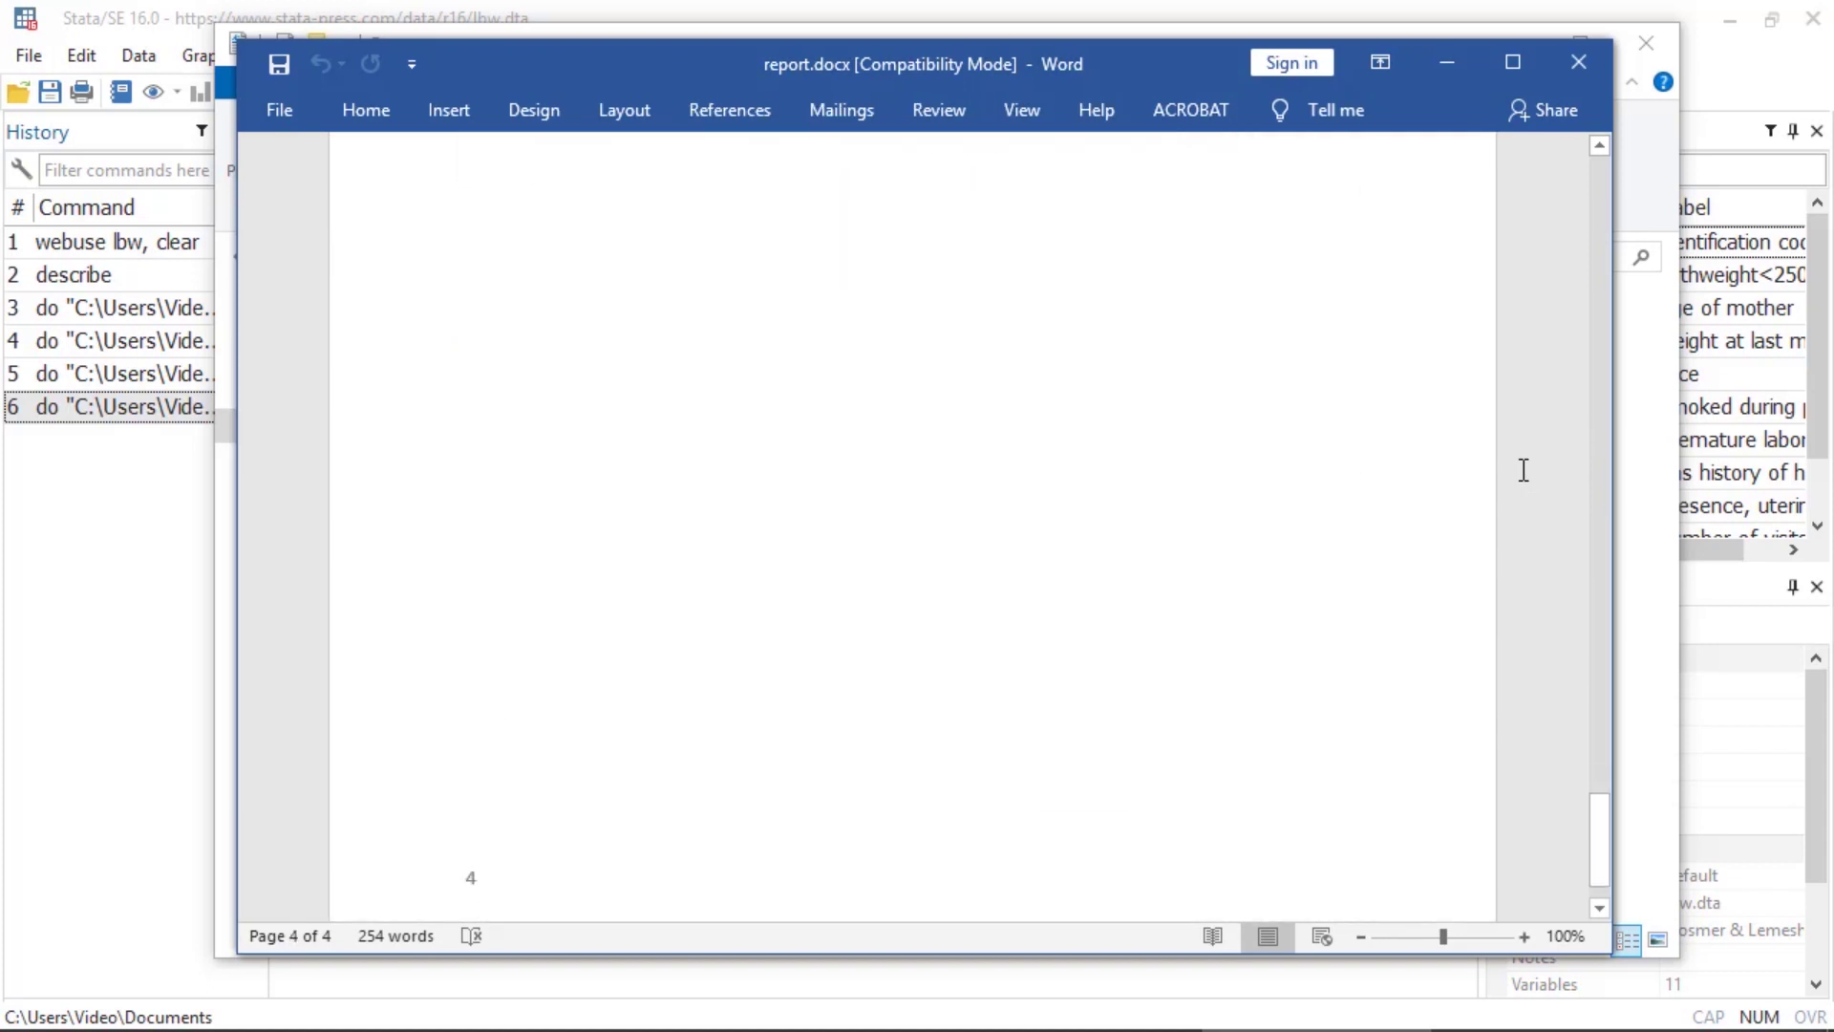
scroll(1523, 470, "up", 5)
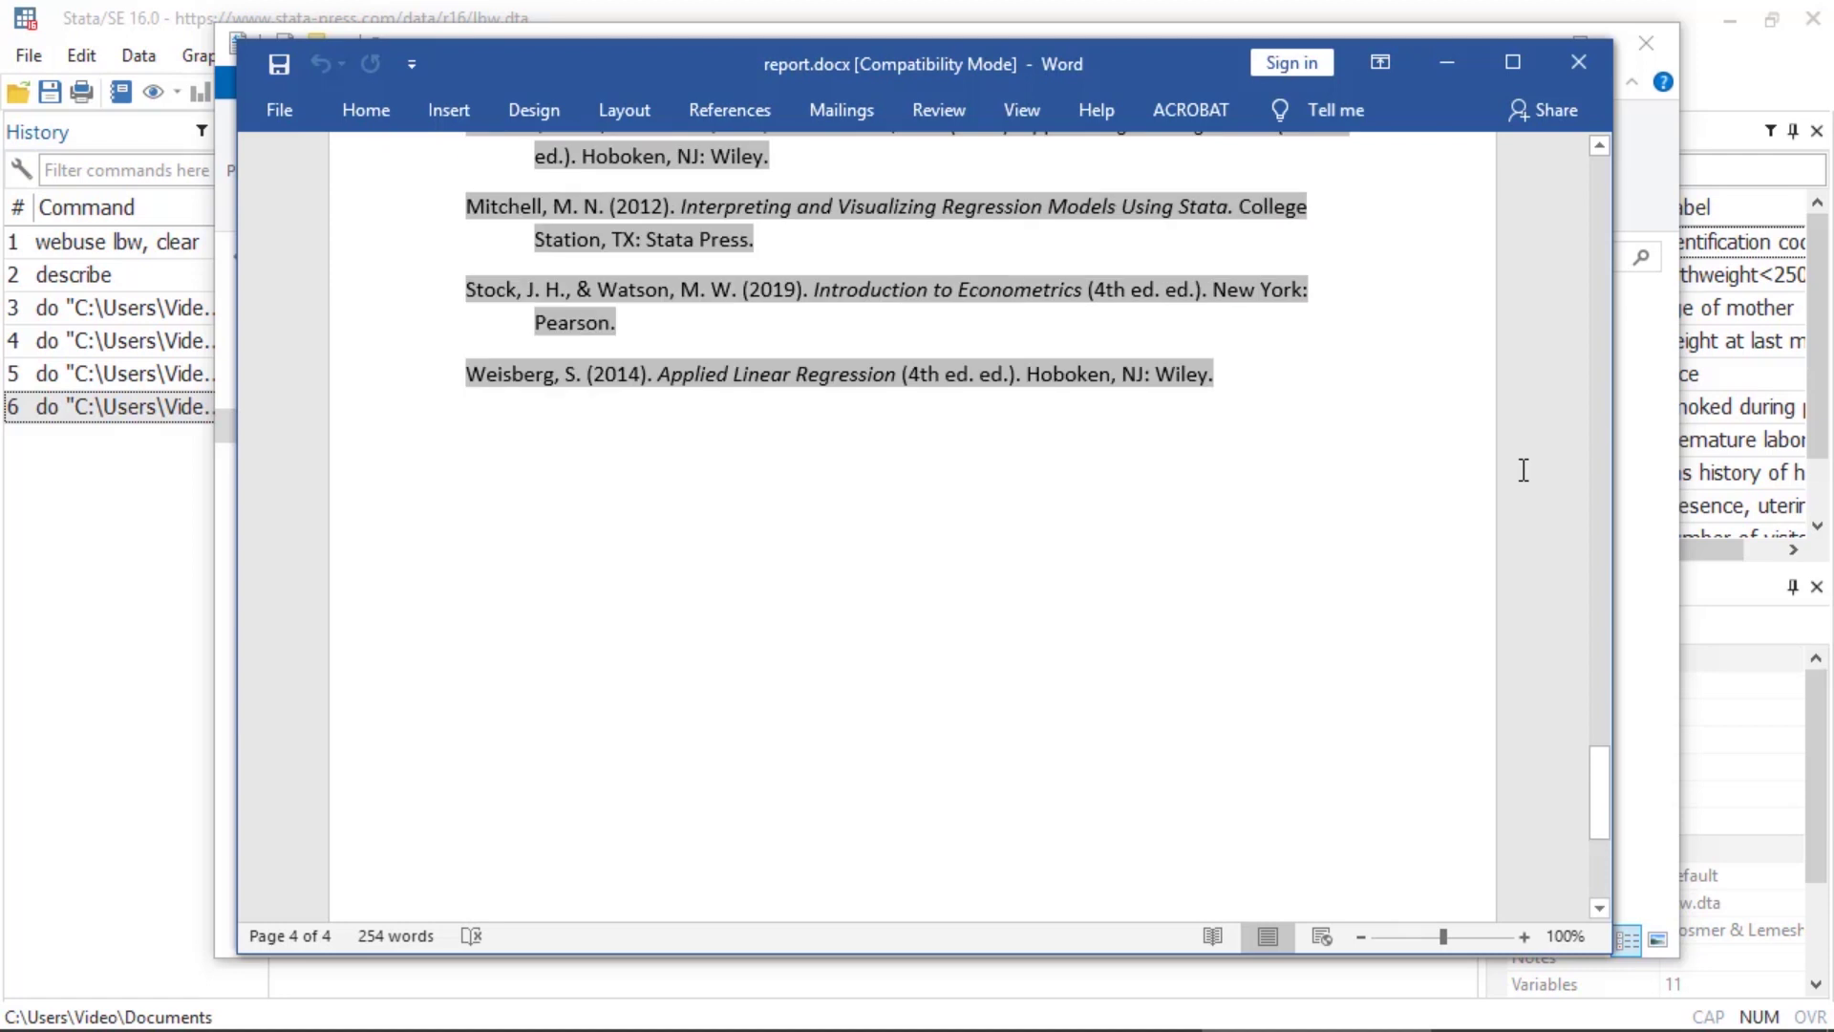
scroll(1524, 470, "up", 3)
scroll(1524, 470, "up", 1)
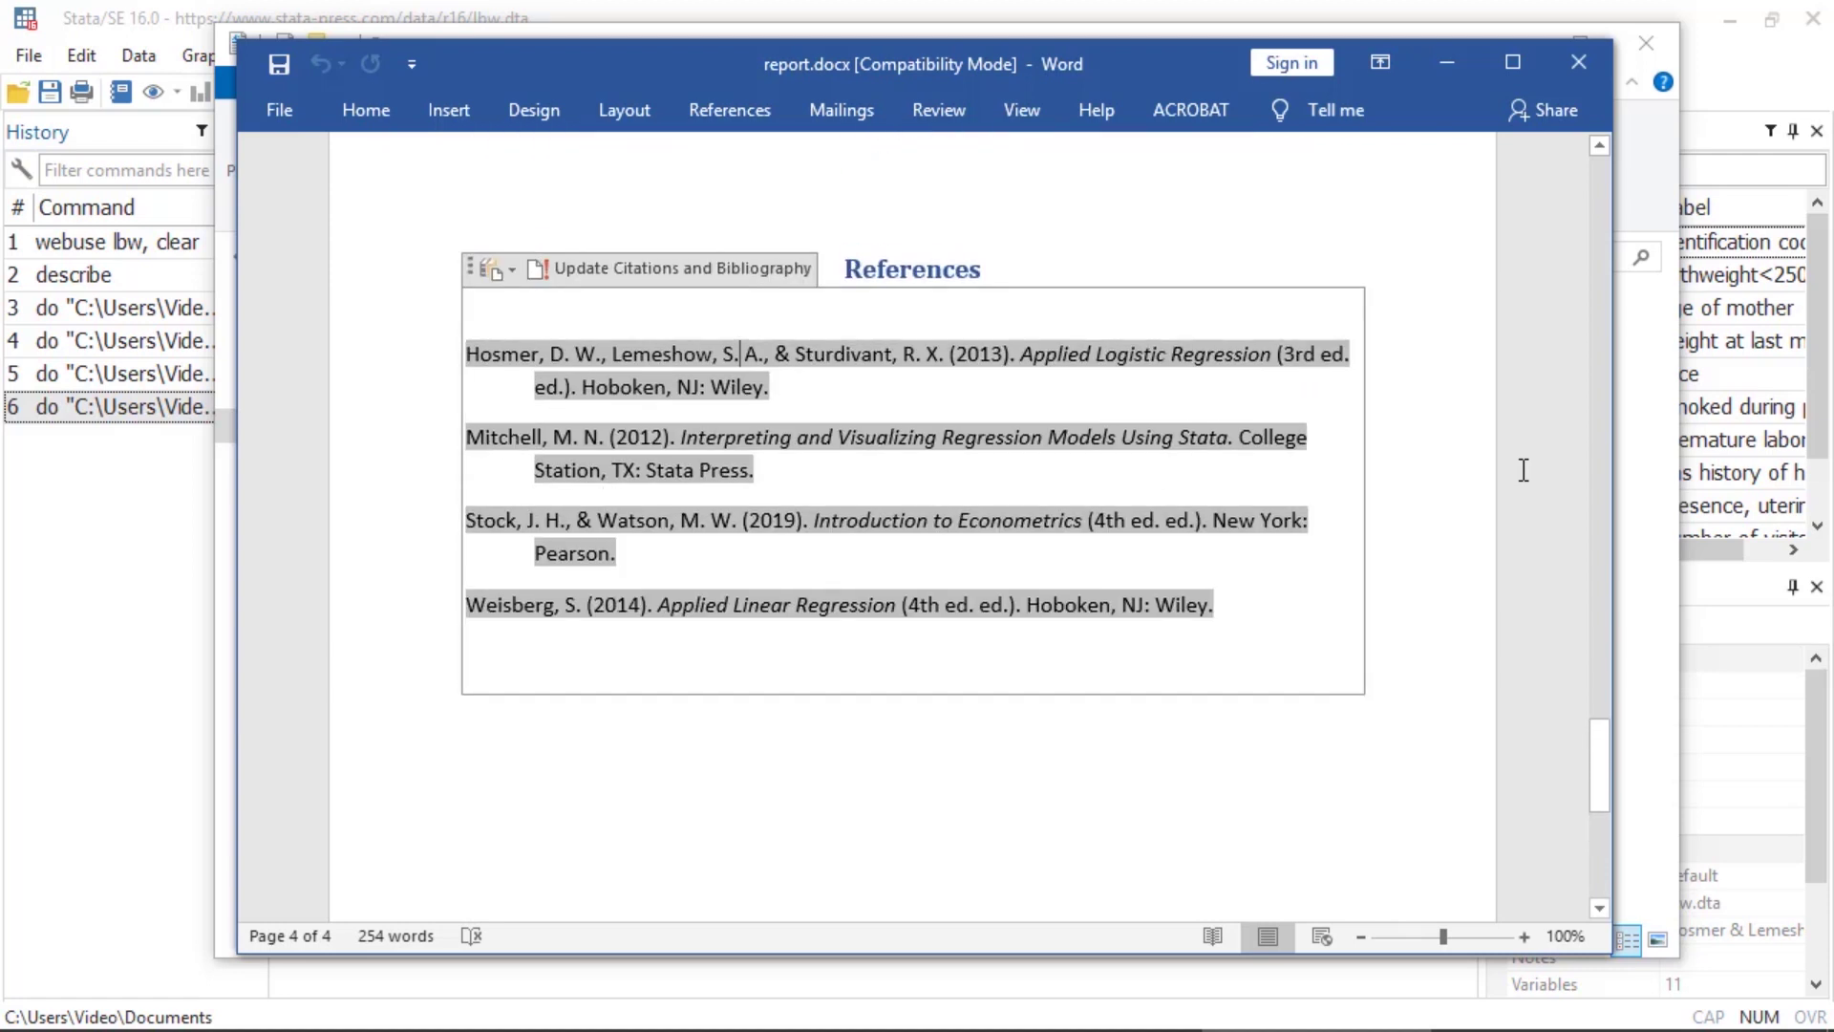
scroll(1533, 430, "down", 5)
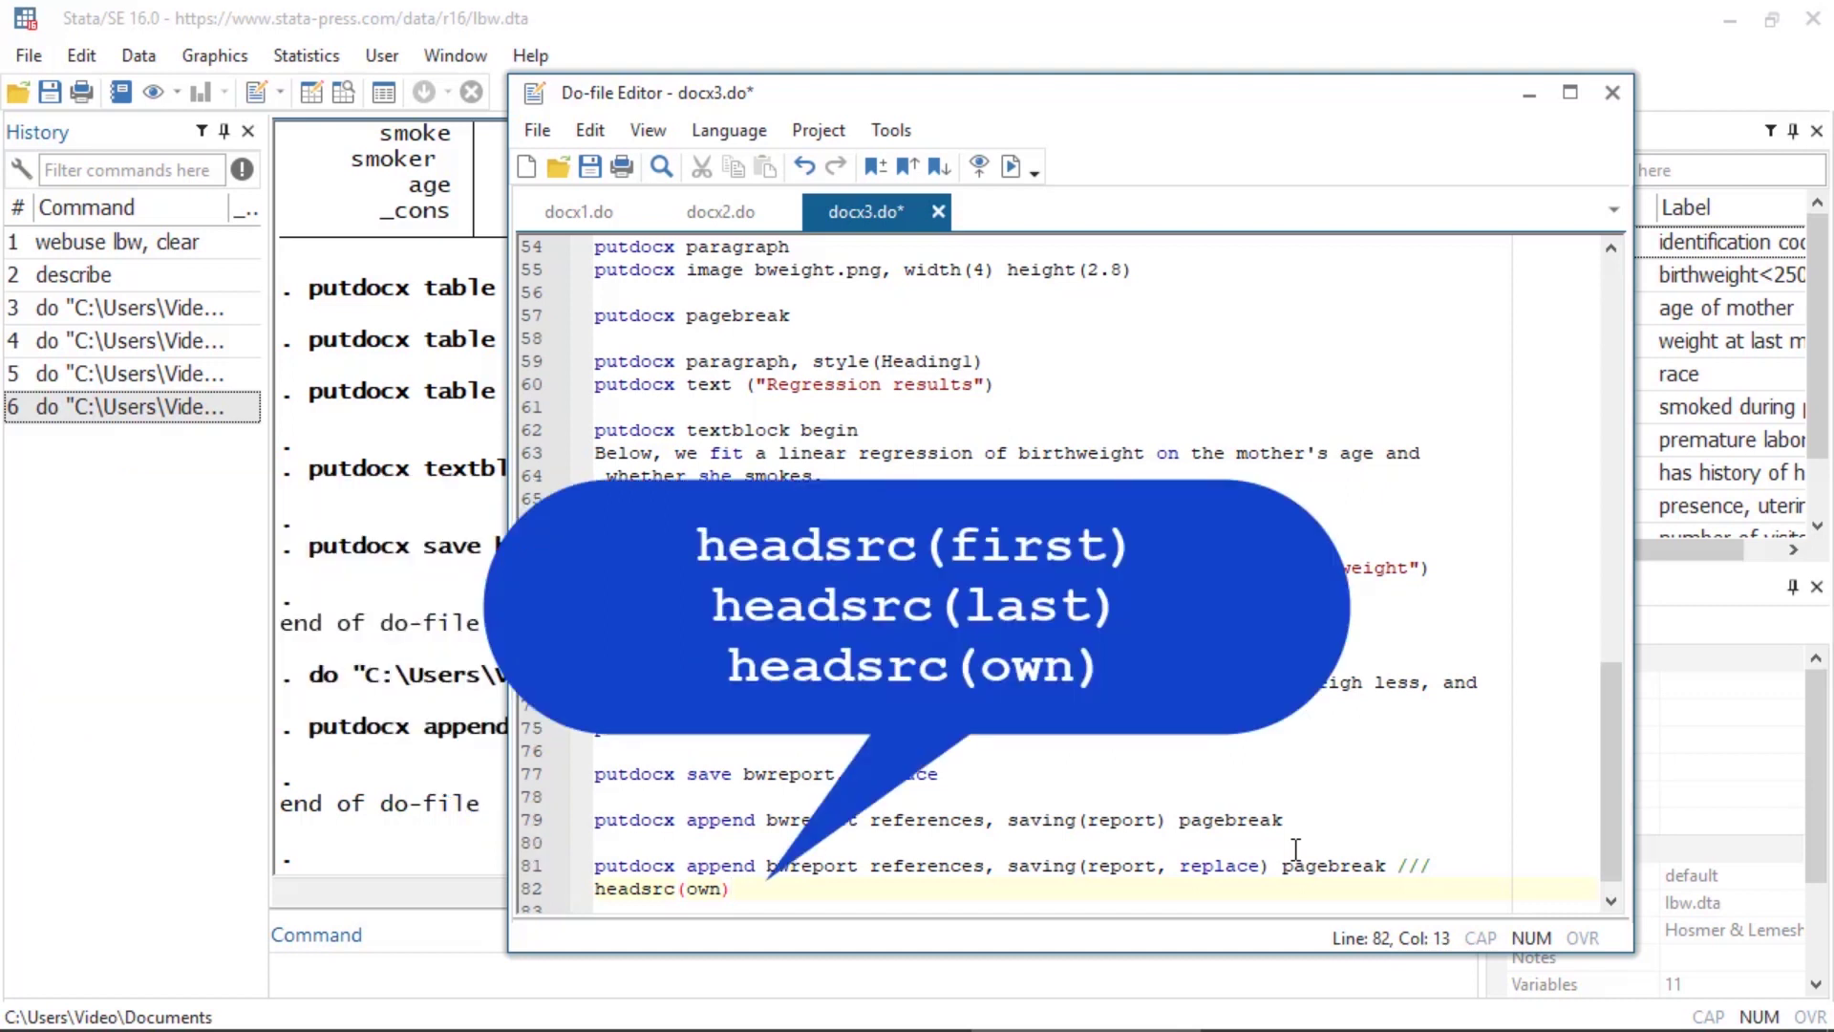
Add pgnumrestart to the references append command and run lines 81–82.
type(" pgnu")
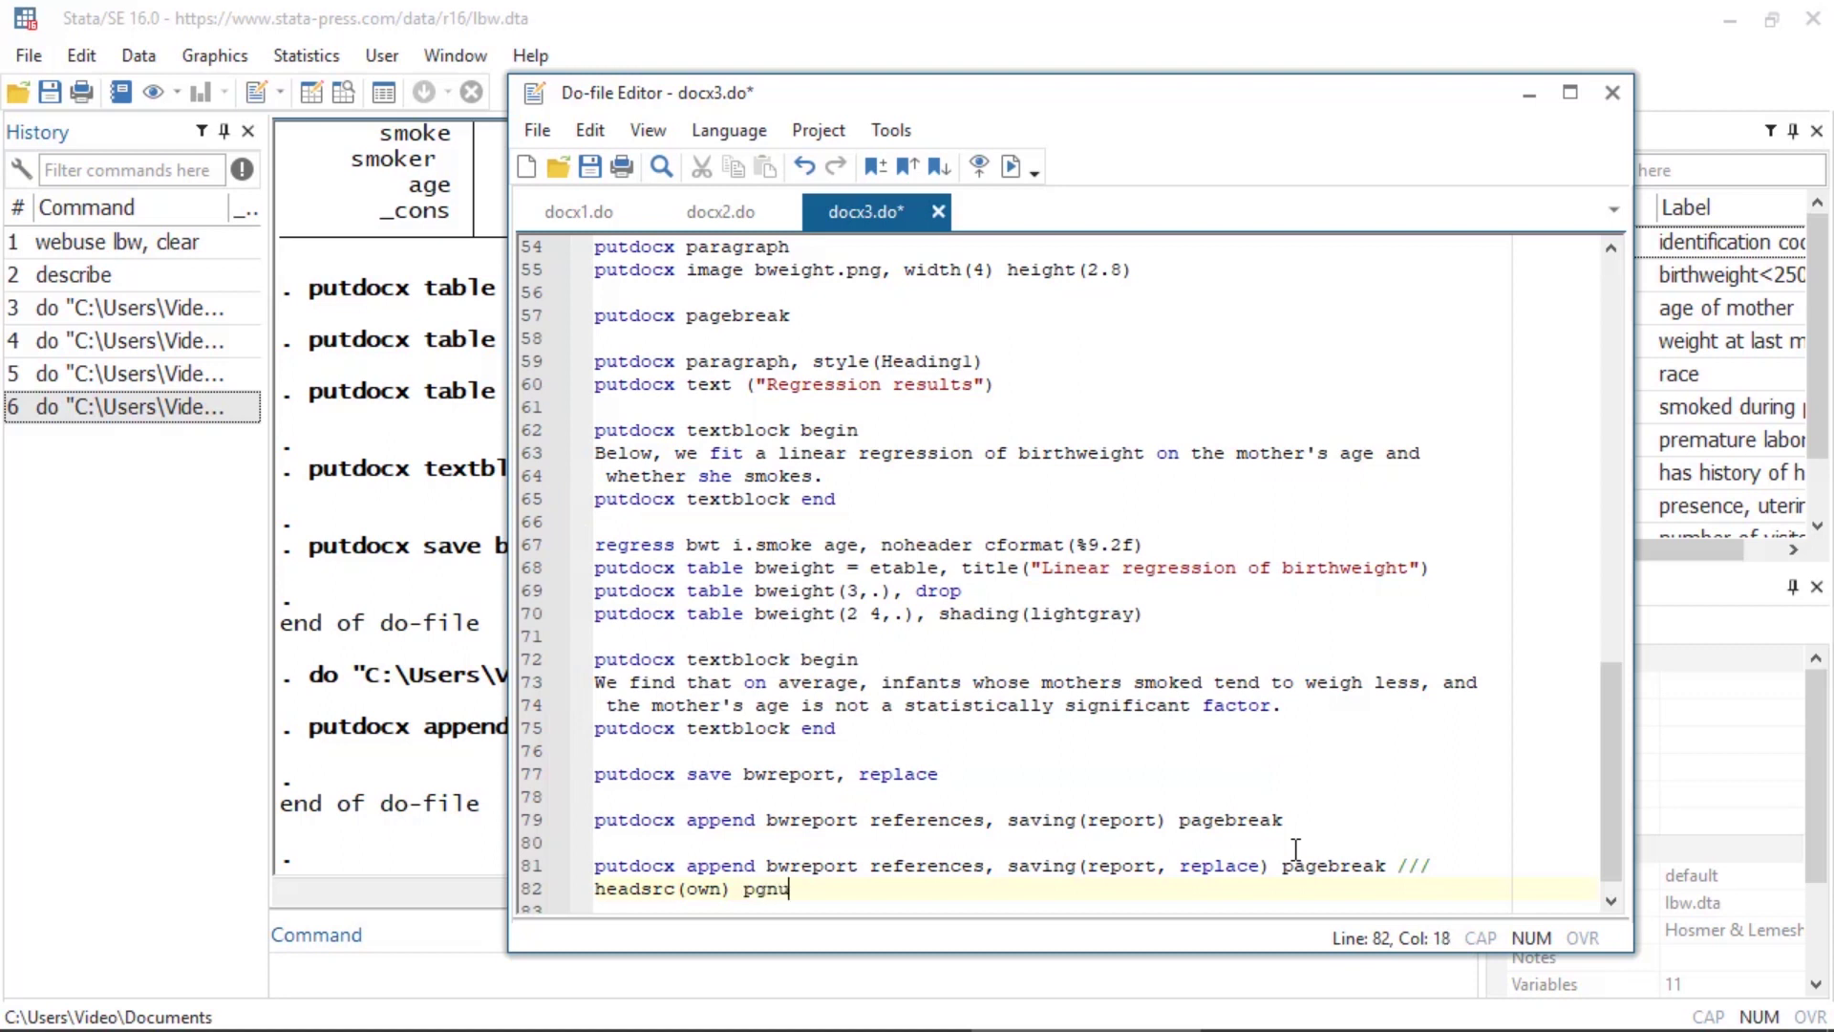
type("mrestart")
left_click_drag(915, 892, 558, 869)
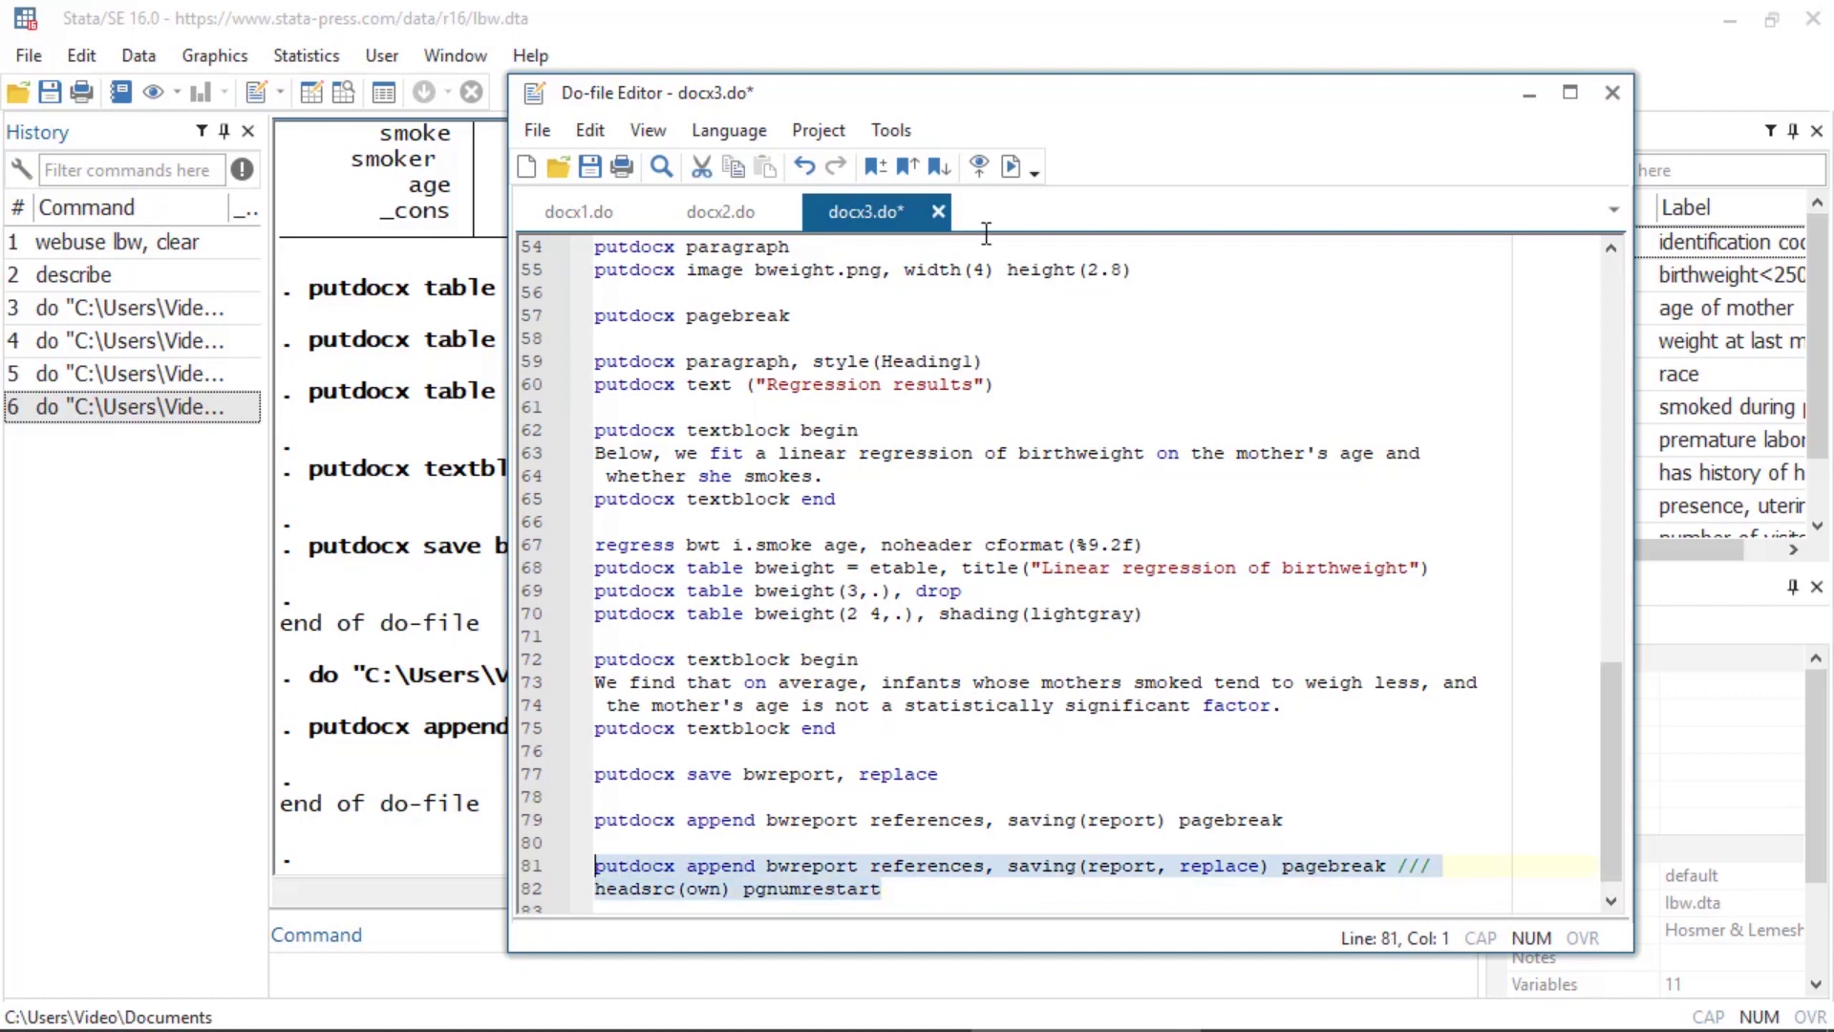
left_click(1011, 166)
Check in Word that the appended references show their own 'References 1' footer, then return to the top.
left_click(1530, 93)
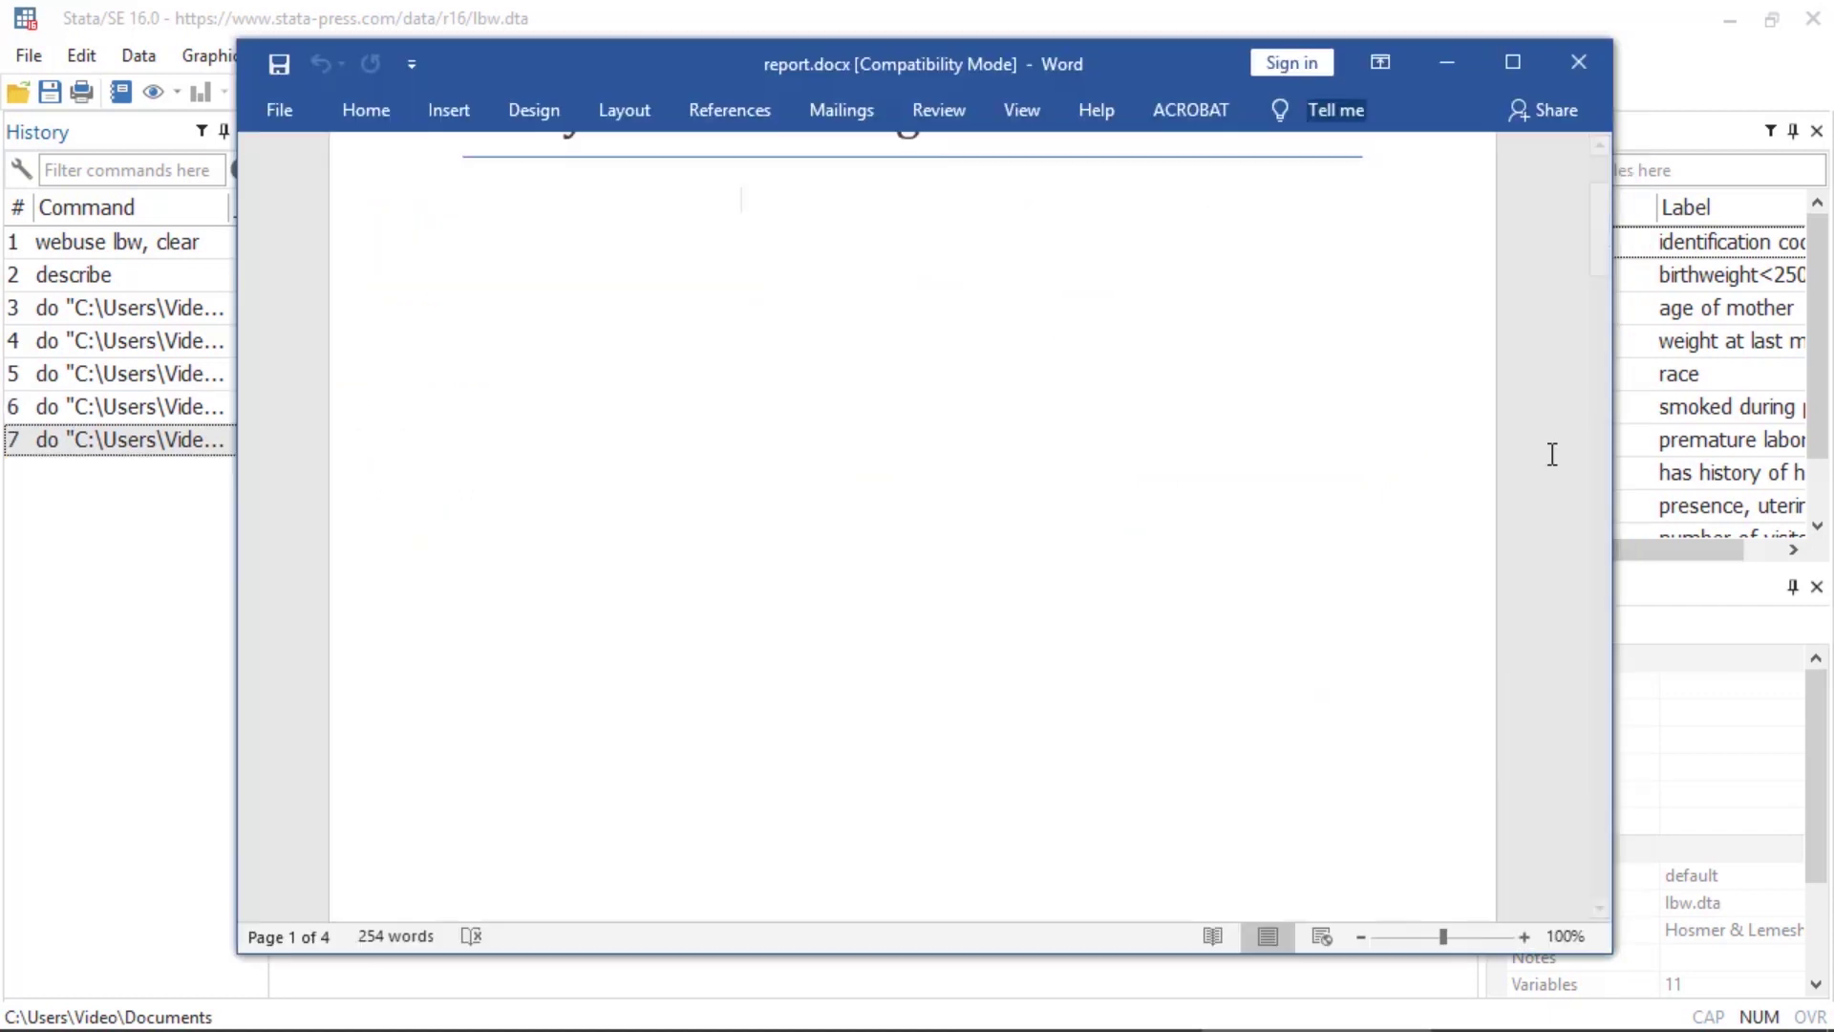
scroll(1553, 454, "down", 5)
scroll(1553, 454, "down", 5)
scroll(1552, 454, "down", 8)
scroll(1553, 453, "down", 5)
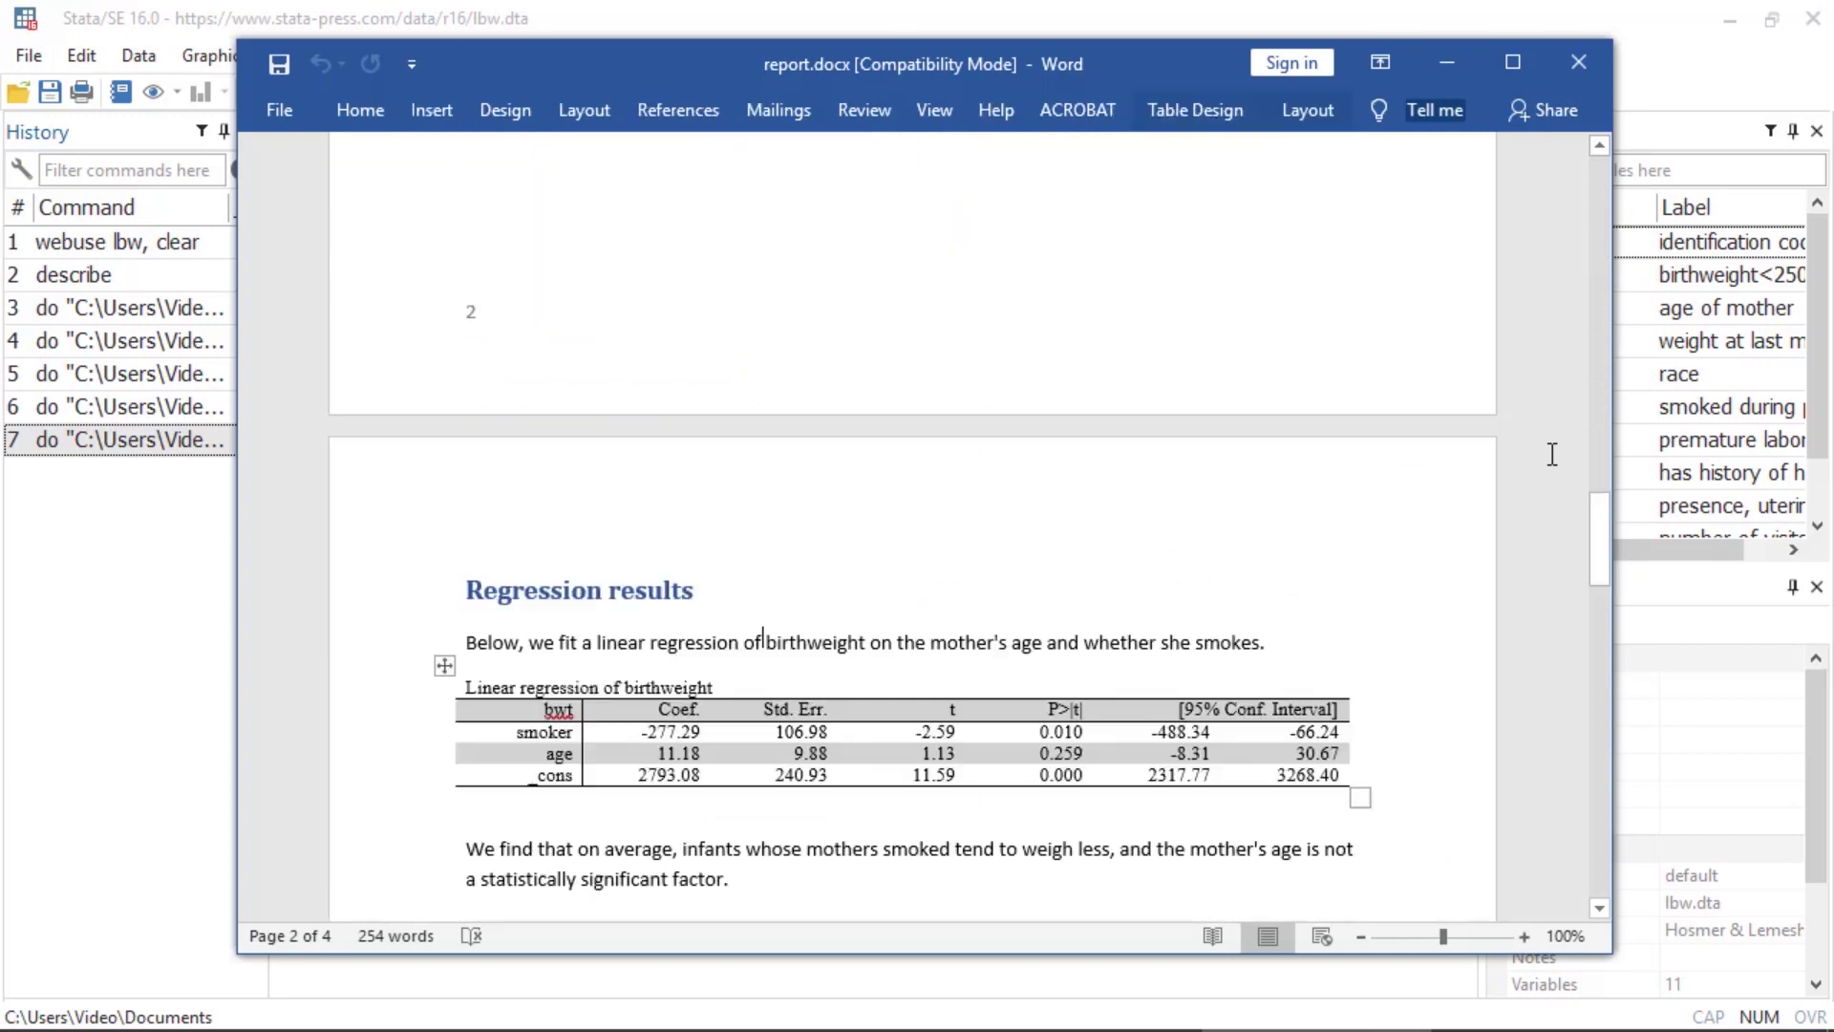
scroll(1552, 454, "down", 2)
scroll(1553, 454, "down", 3)
scroll(1552, 454, "down", 5)
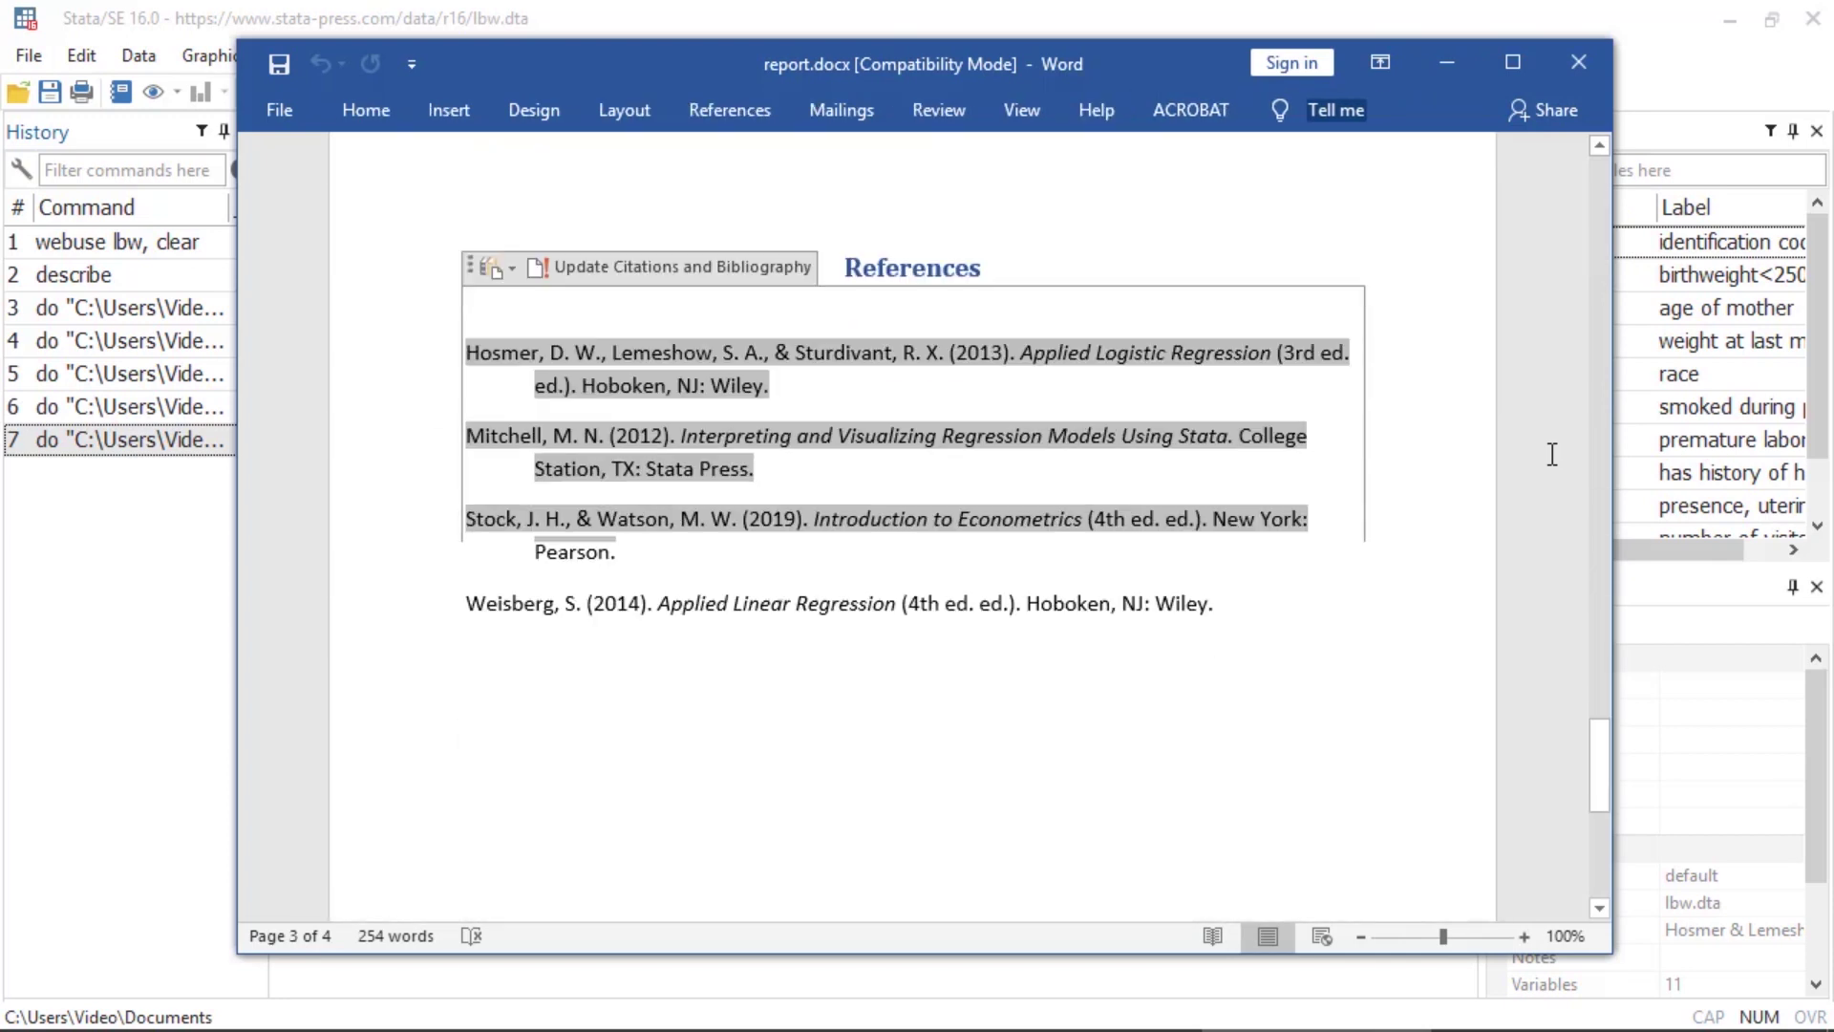
scroll(1552, 454, "down", 5)
key("ctrl+Home")
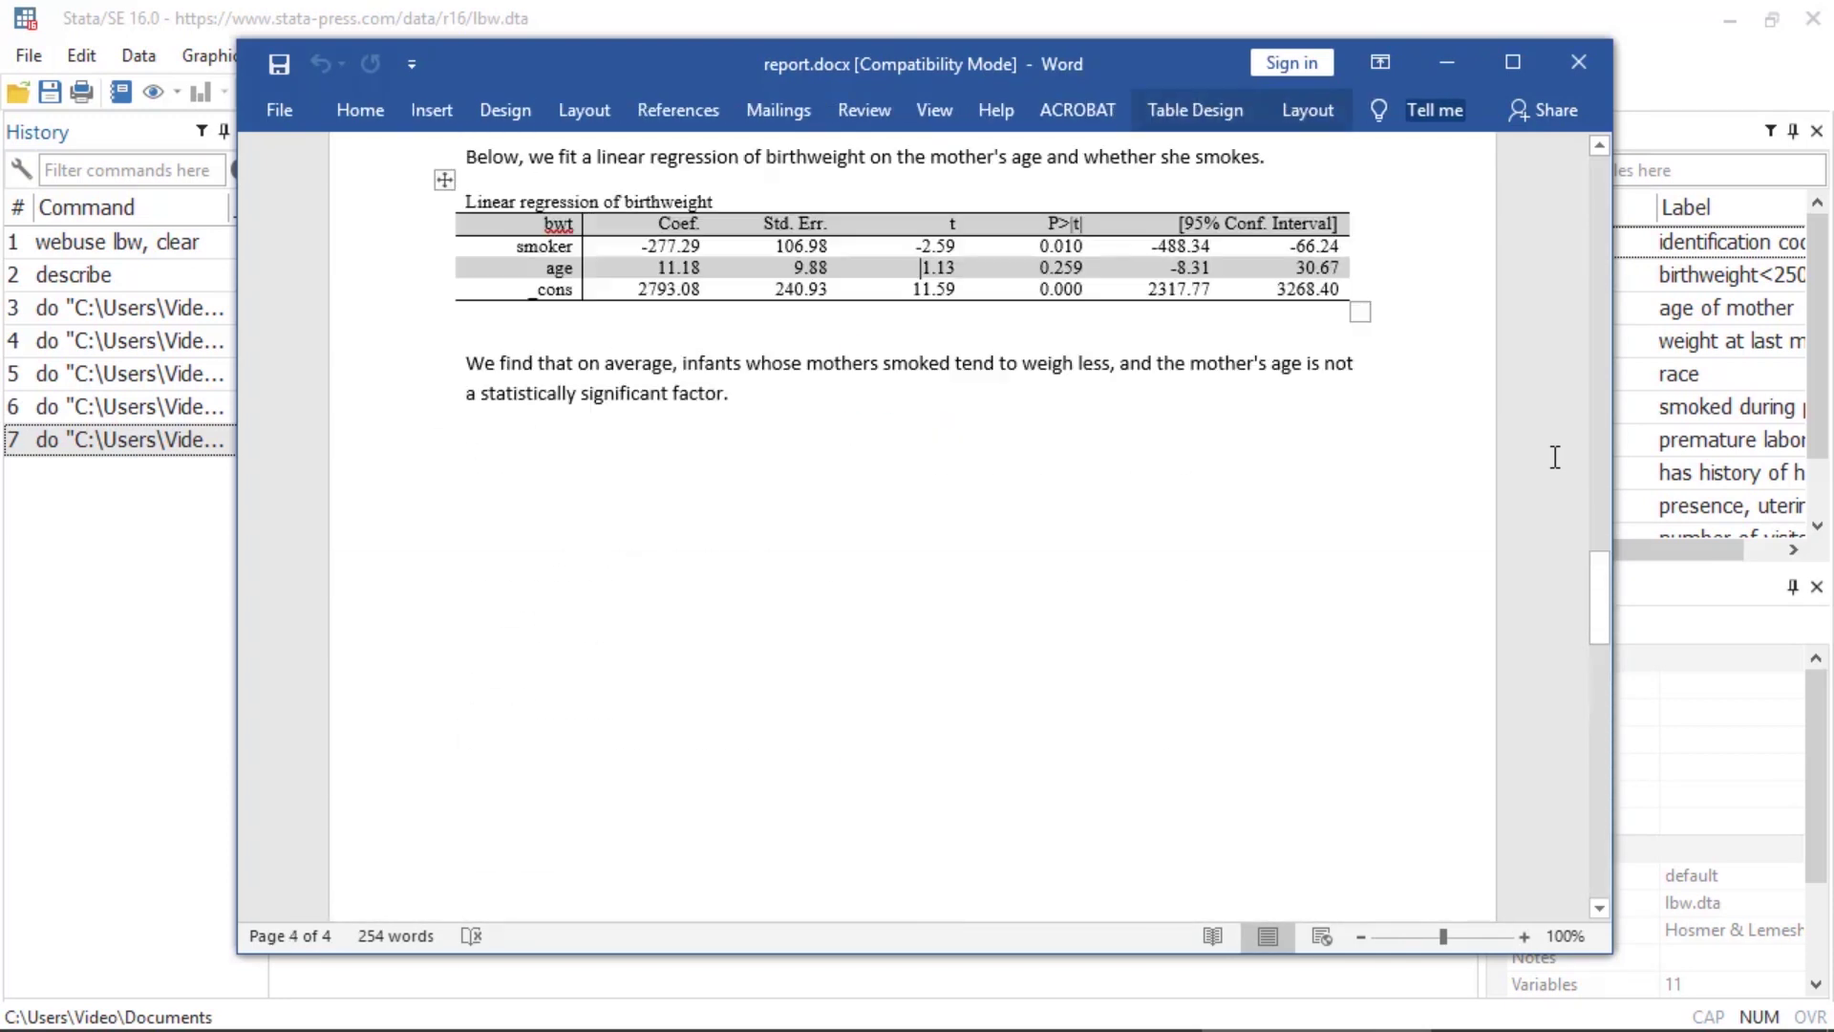
Insert an automatic table of contents below the 'Analysis of birthweights' title.
left_click(730, 125)
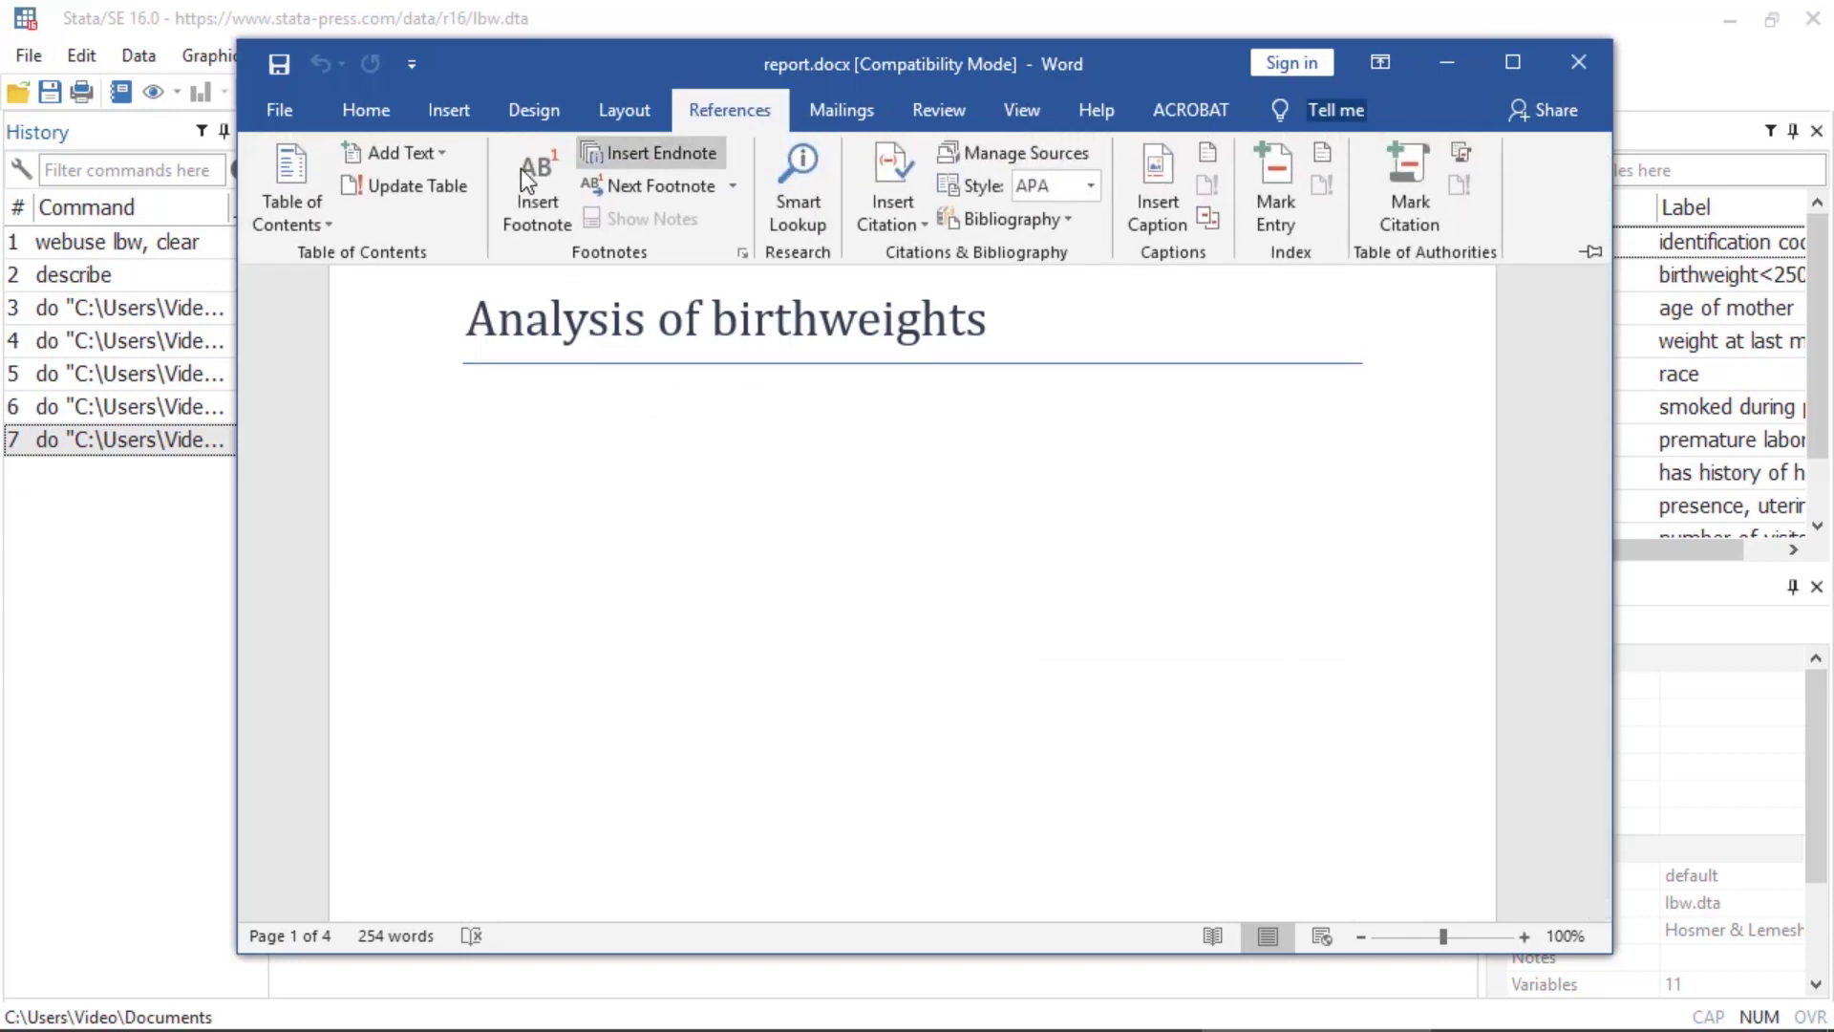
left_click(291, 186)
left_click(317, 325)
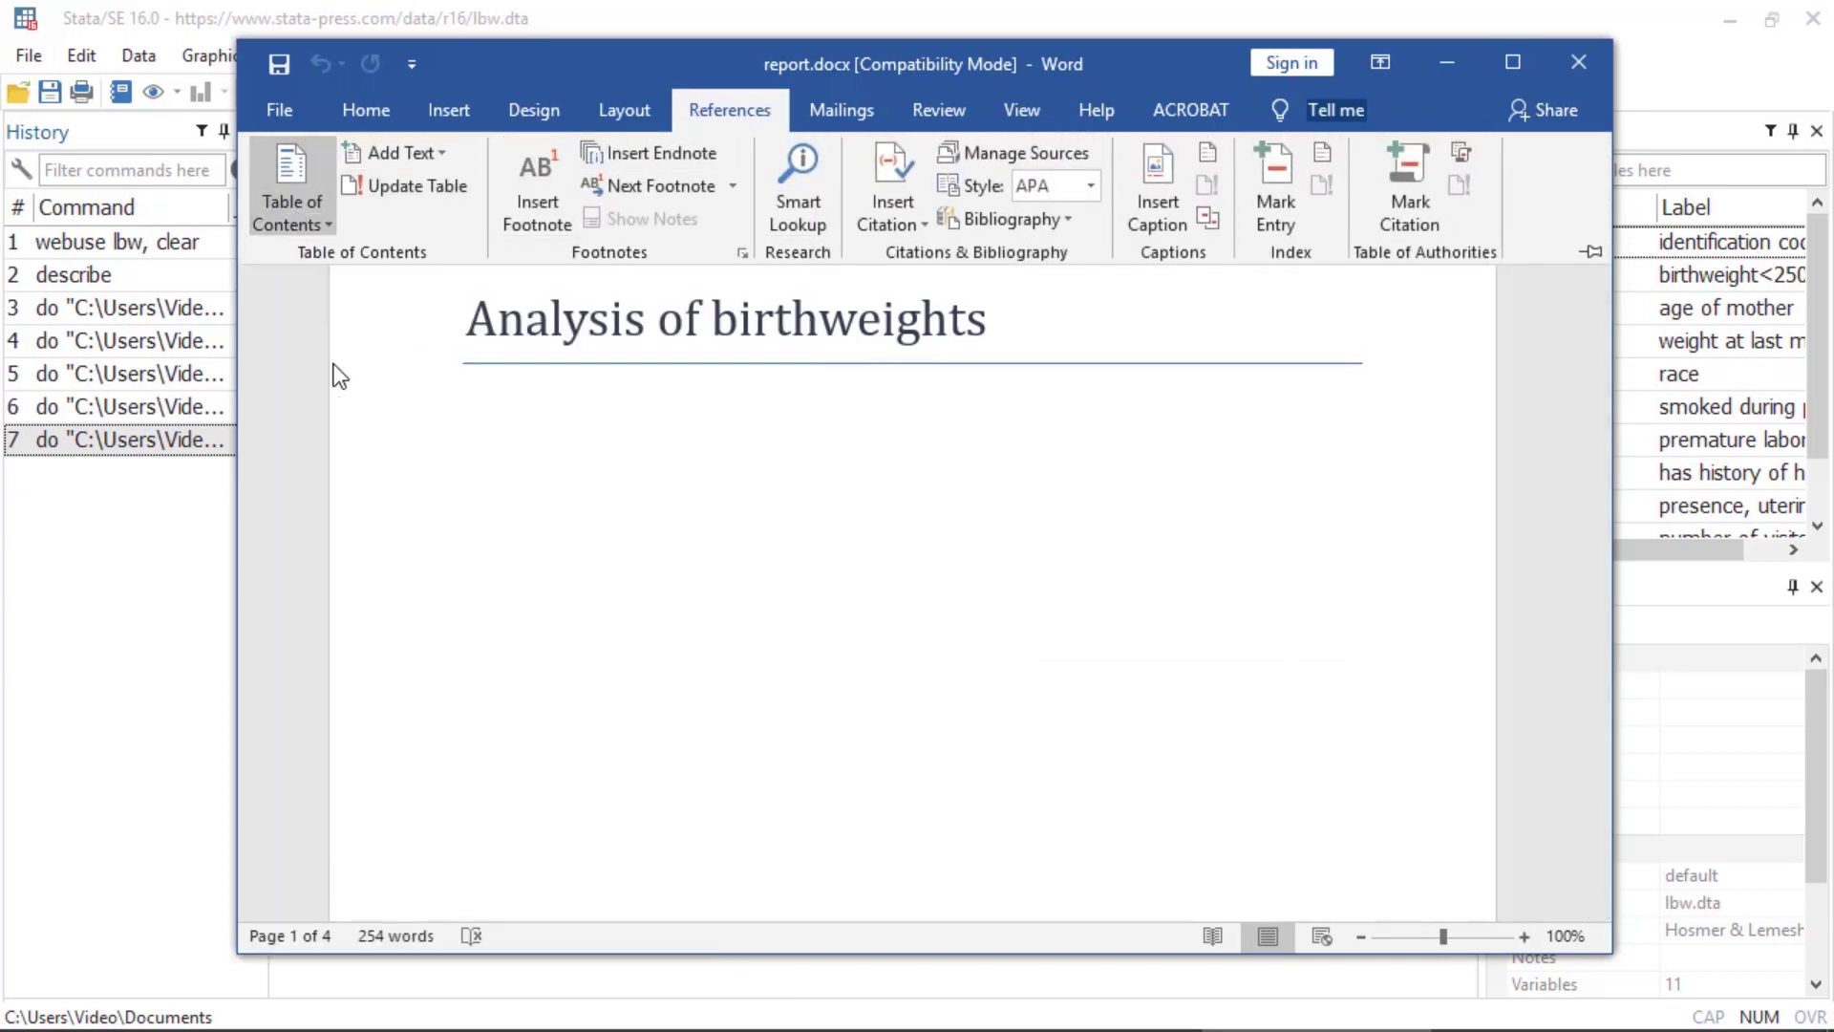